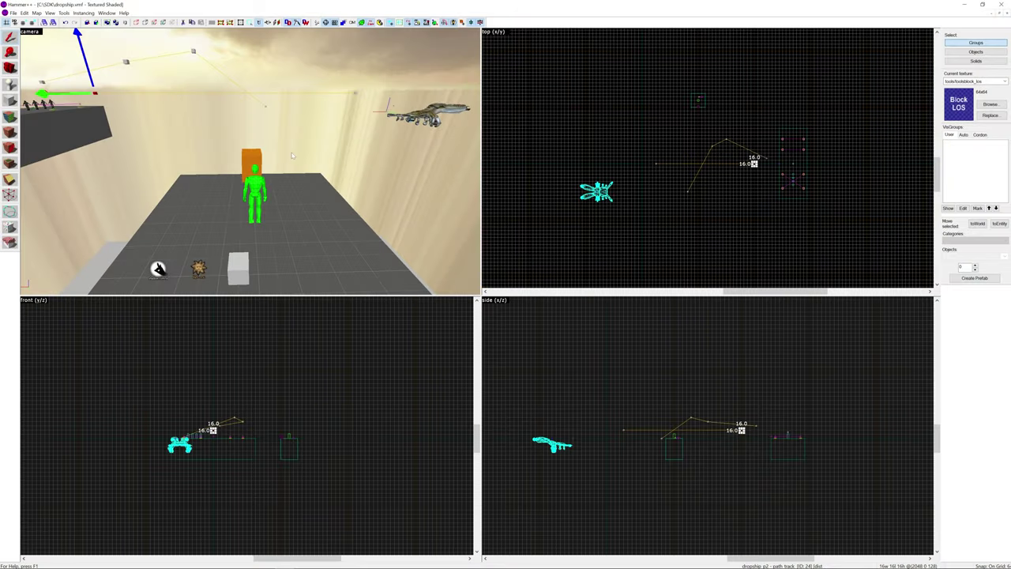
Clear the selection and unhide the skybox and Block LOS brushes around the platforms
{"action": "key", "text": "Escape"}
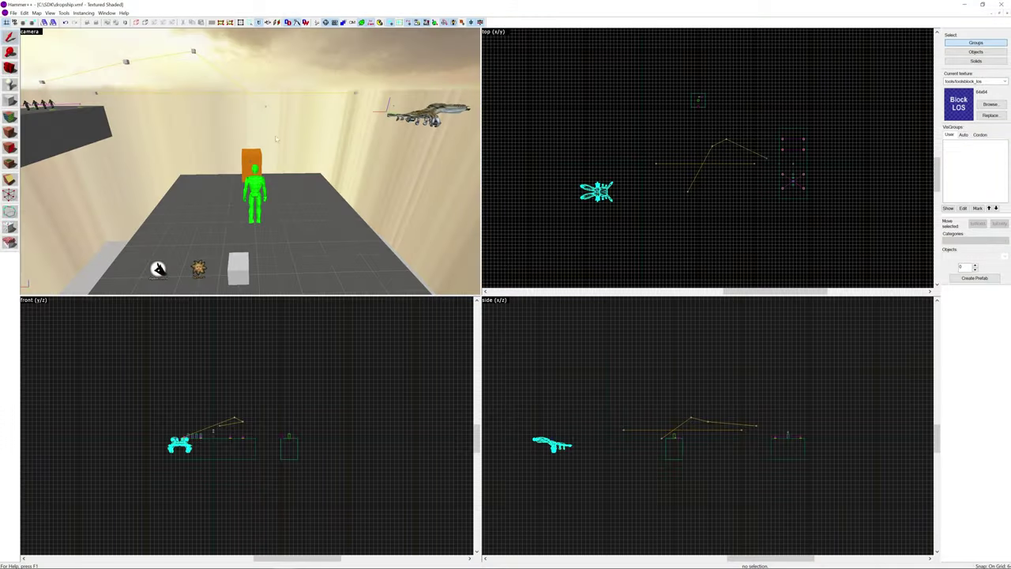
{"action": "key", "text": "z"}
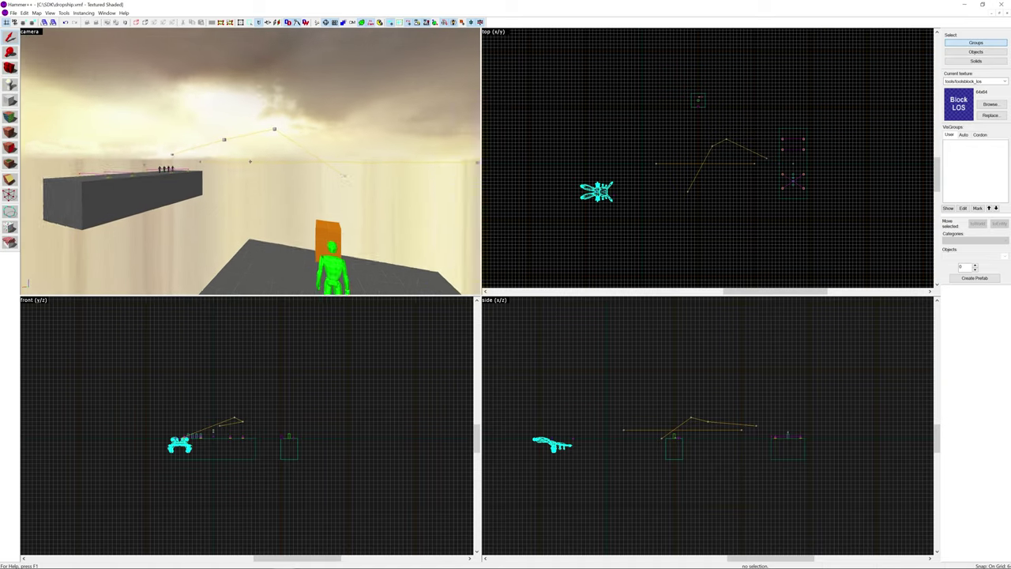
{"action": "key", "text": "a"}
{"action": "key", "text": "s"}
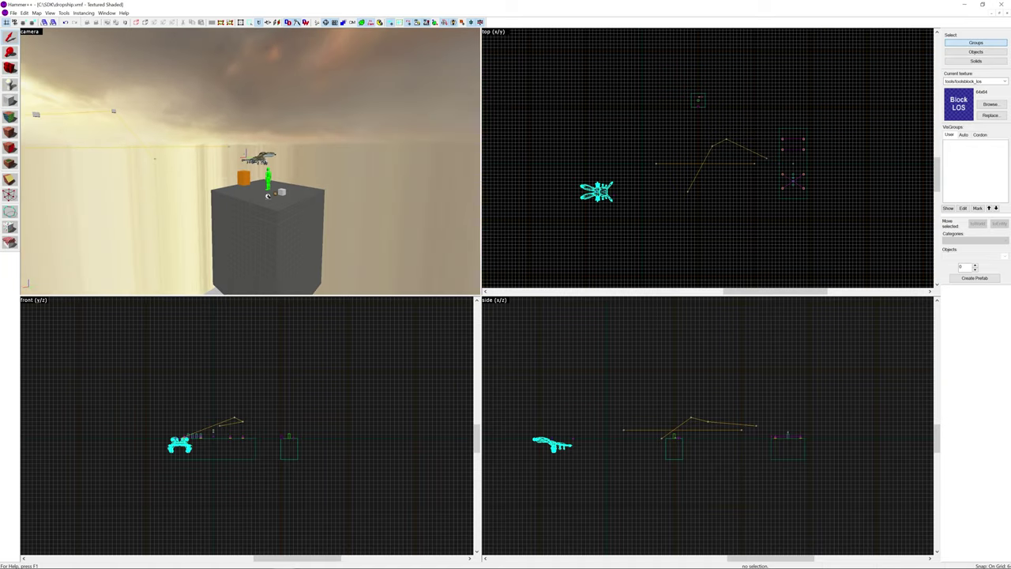
{"action": "key", "text": "w"}
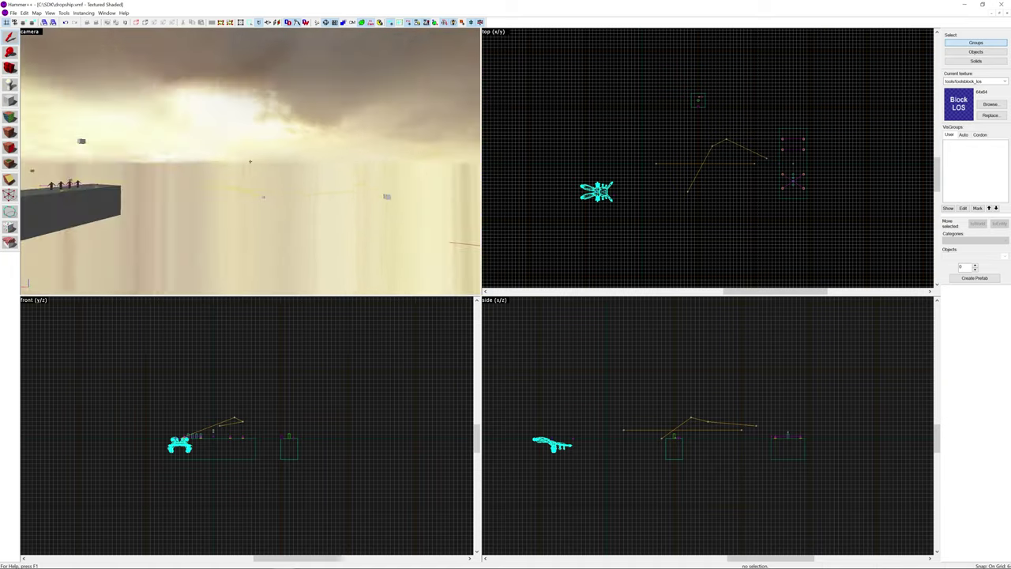
{"action": "key", "text": "s"}
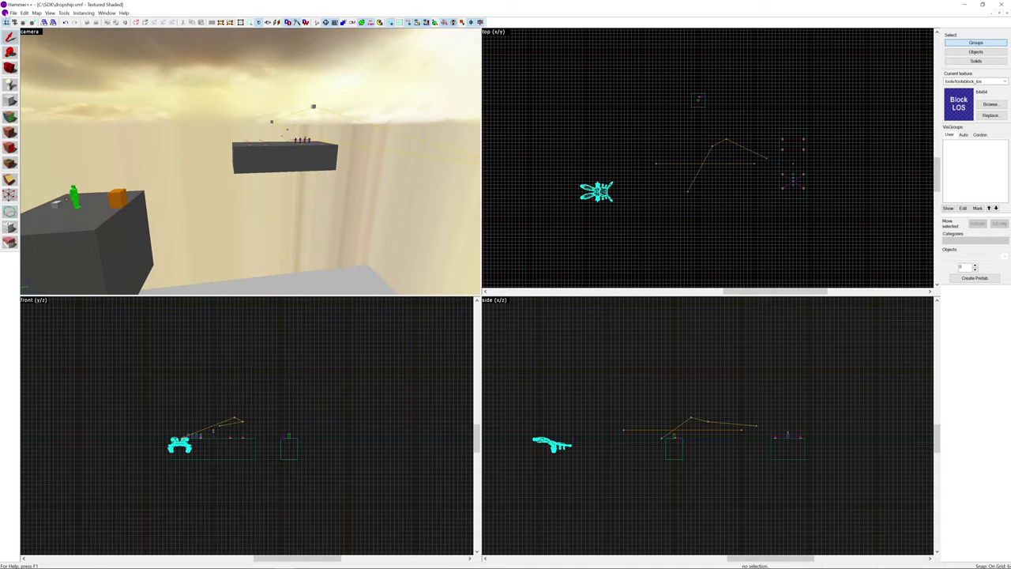
{"action": "left_click", "coordinate": [460, 23]}
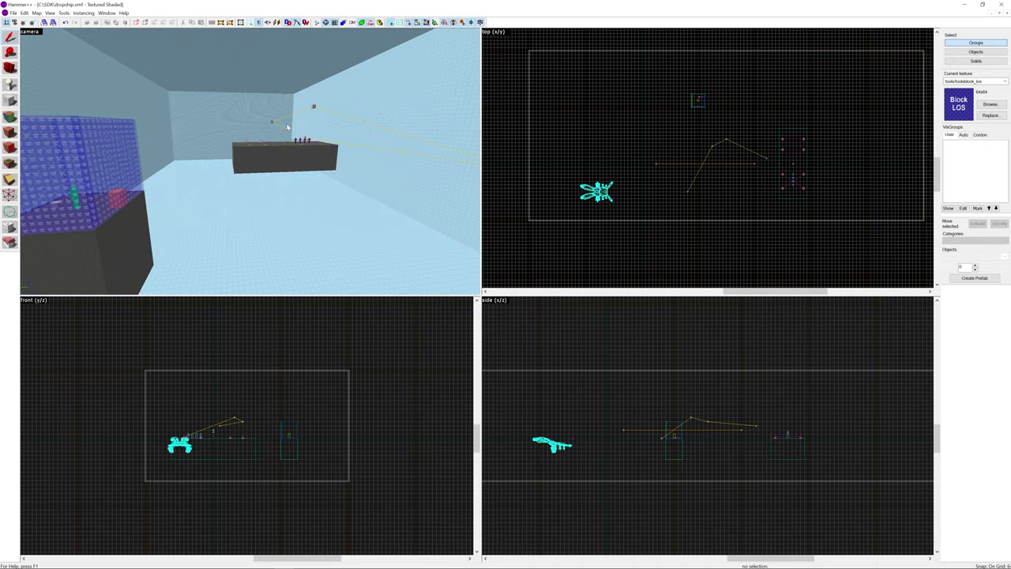
Select the npc_combinedropship and open its object properties
{"action": "key", "text": "z"}
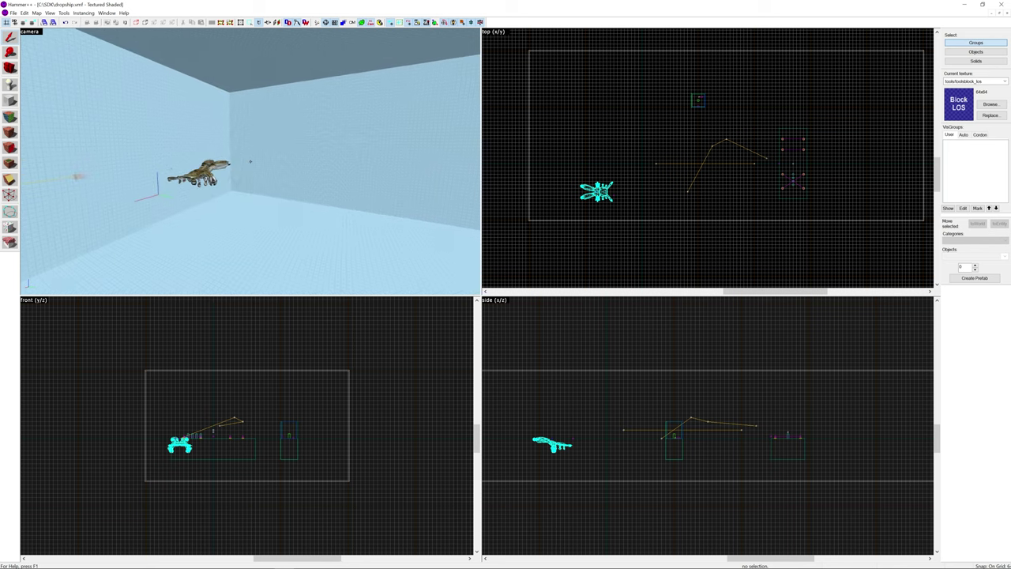
{"action": "key", "text": "w"}
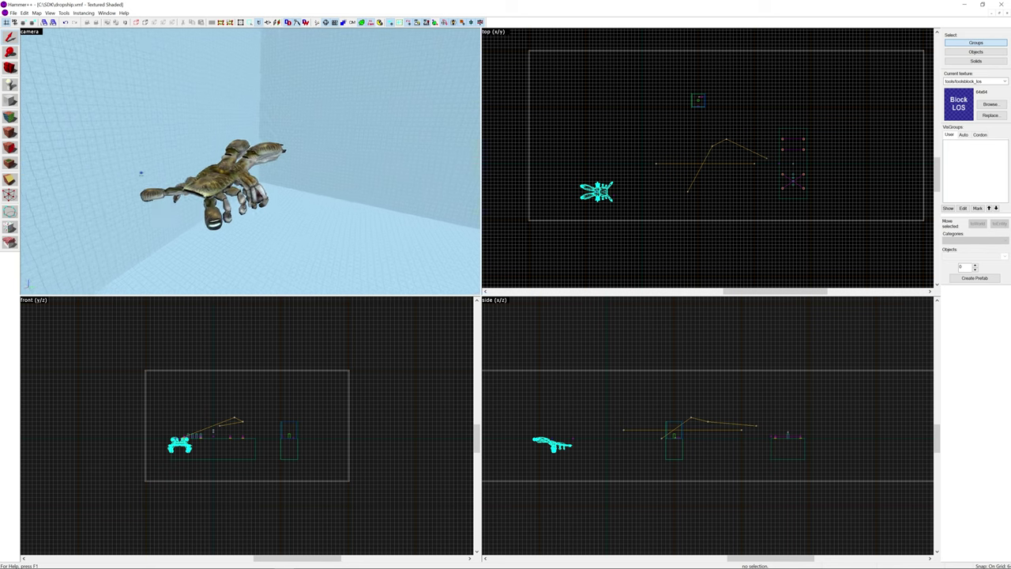
{"action": "key", "text": "a"}
{"action": "left_click", "coordinate": [251, 163]}
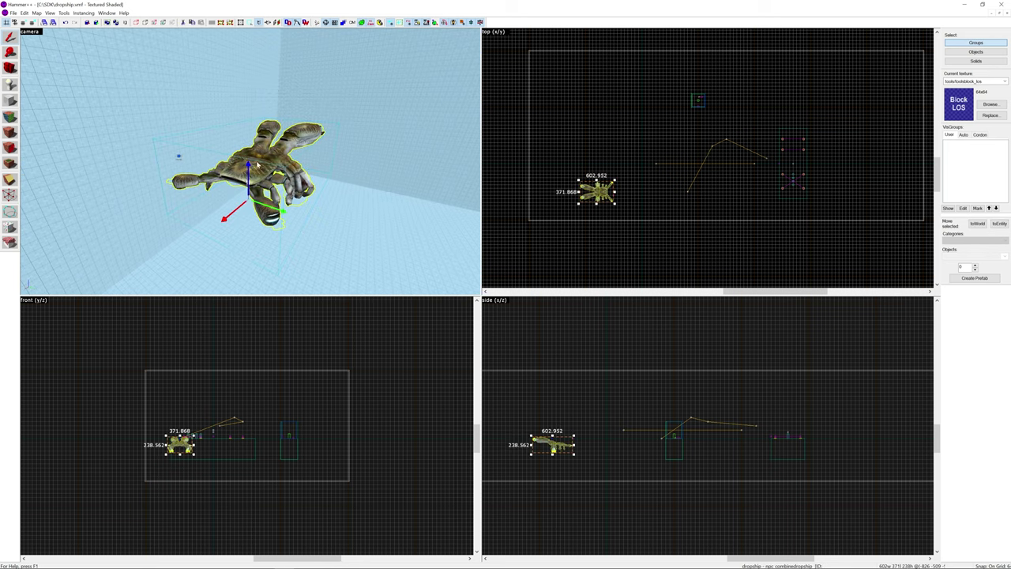
{"action": "key", "text": "alt+Return"}
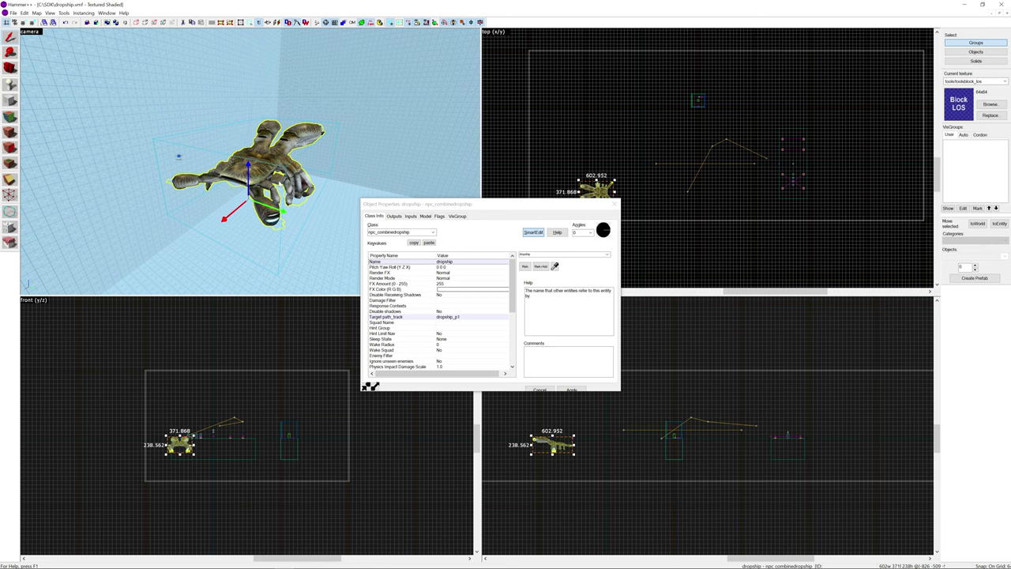
Select the dropship_p1 path_track and inspect its Next Stop Target property
{"action": "key", "text": "z"}
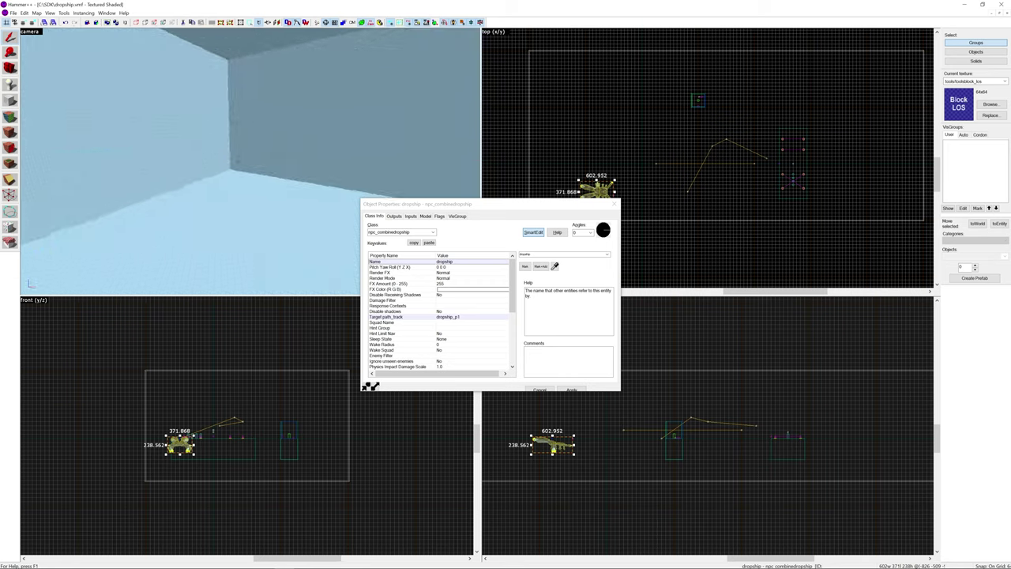
{"action": "key", "text": "z"}
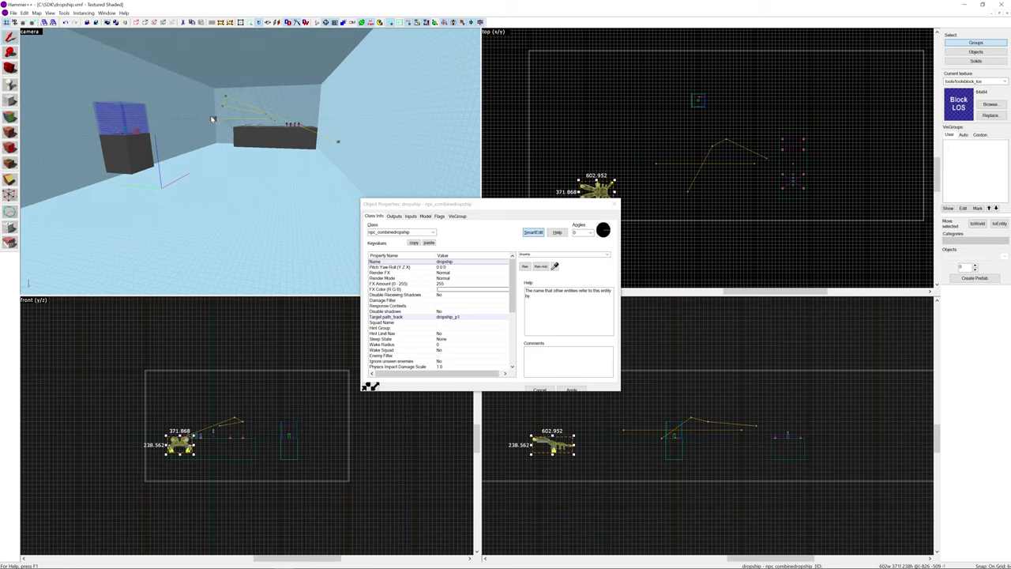
{"action": "left_click", "coordinate": [213, 120]}
{"action": "key", "text": "z"}
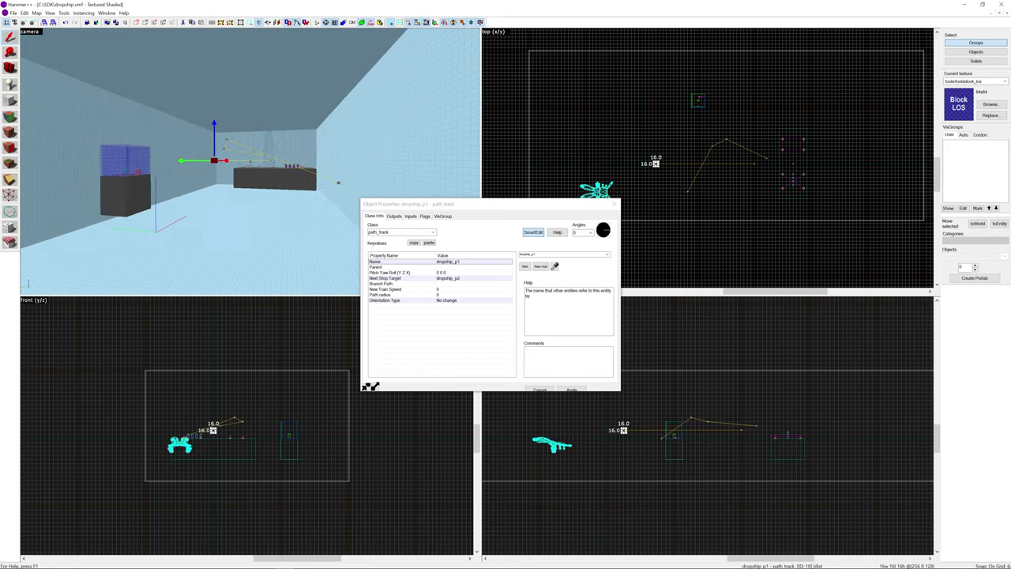
{"action": "key", "text": "w"}
{"action": "key", "text": "s"}
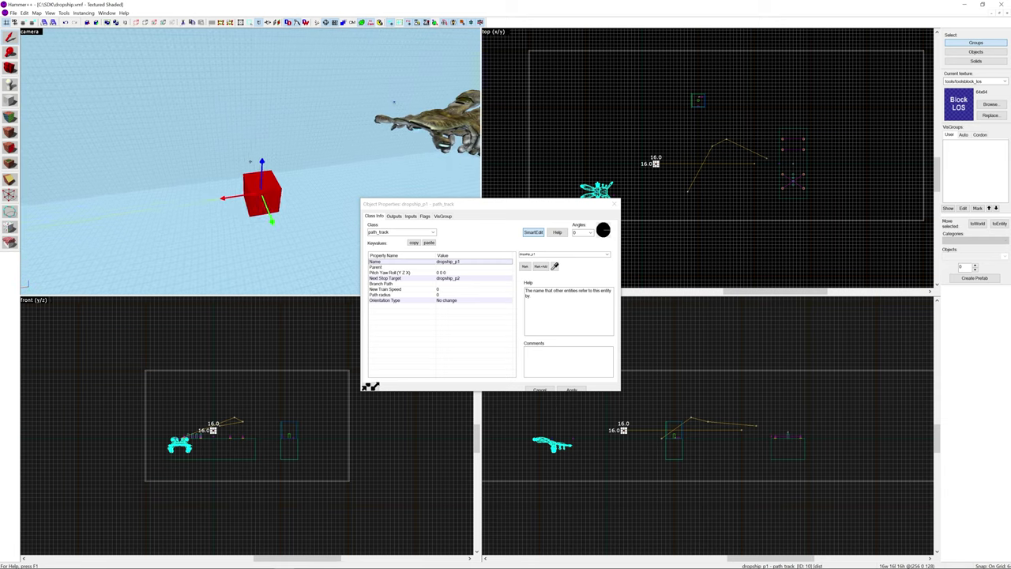
{"action": "key", "text": "z"}
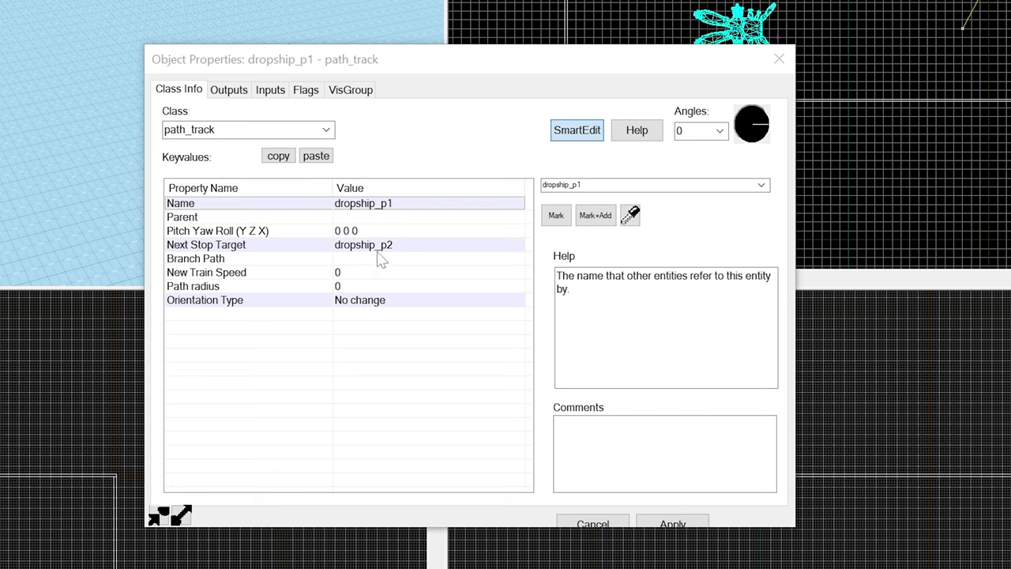
{"action": "left_click", "coordinate": [385, 246]}
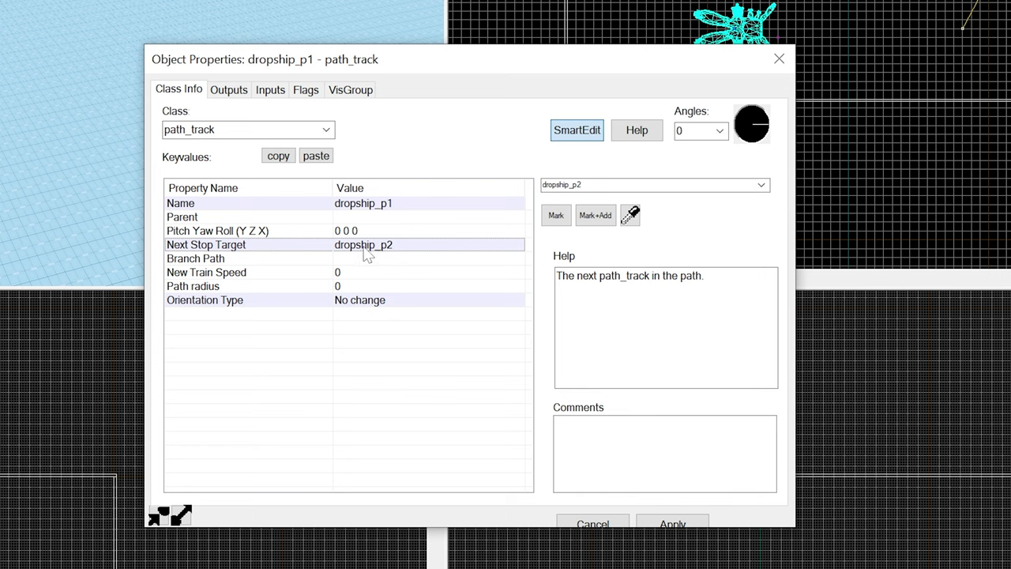
Select the dropship_p2 path_track beside the soldiers' platform, review its outputs, and clear the selection
{"action": "key", "text": "z"}
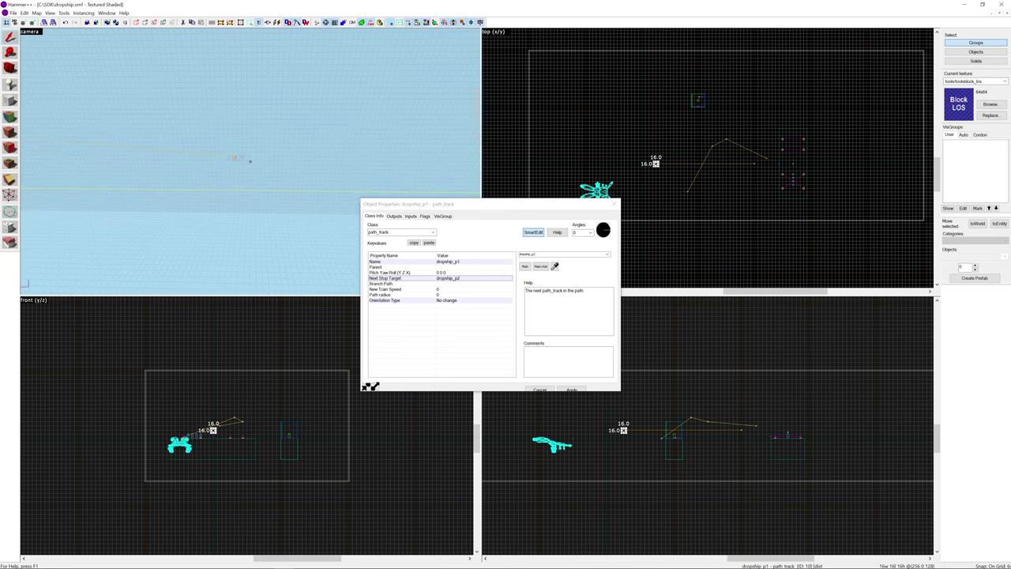
{"action": "key", "text": "s"}
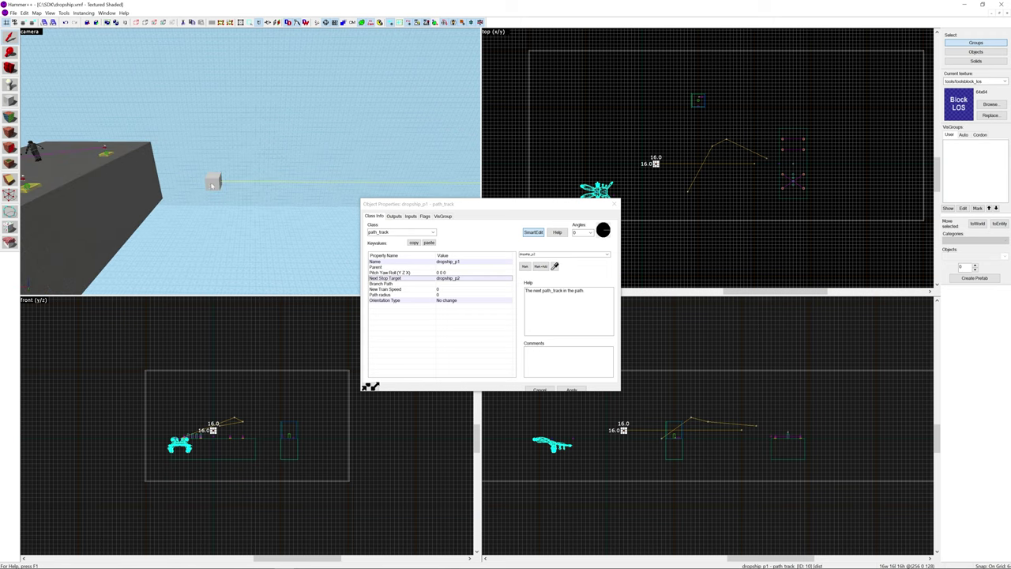
{"action": "left_click", "coordinate": [214, 183]}
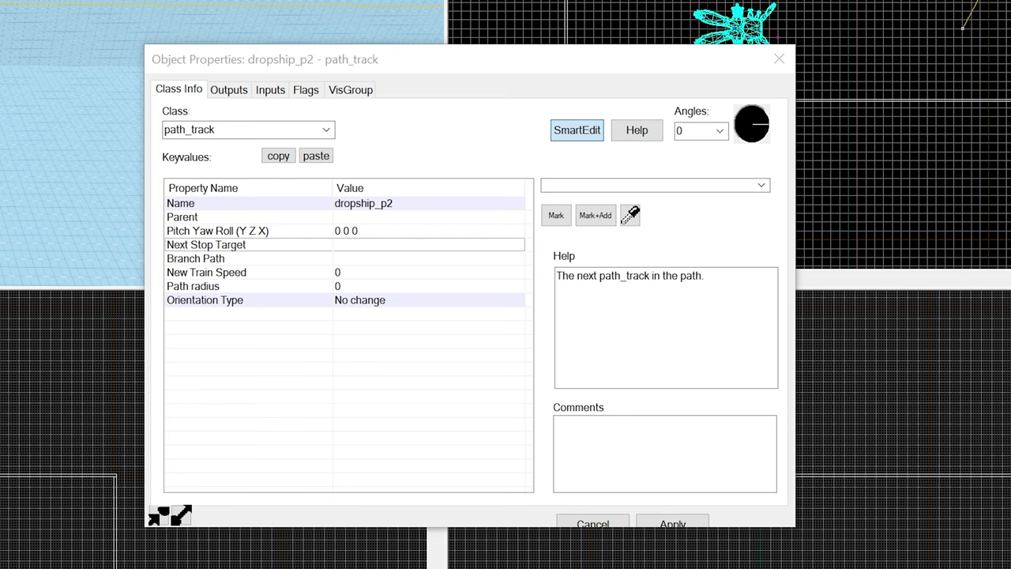
{"action": "left_click", "coordinate": [229, 92]}
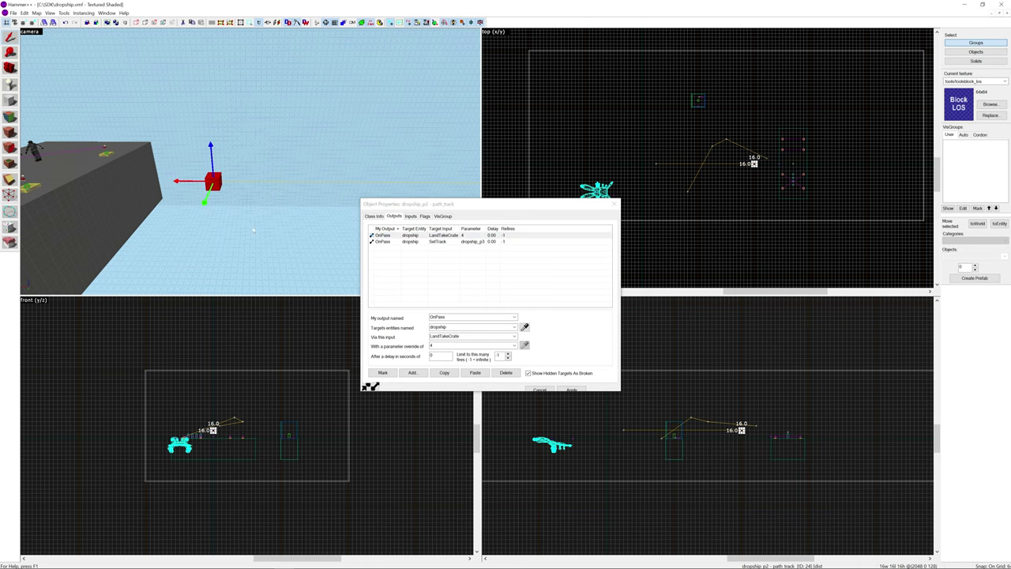
{"action": "left_click", "coordinate": [269, 215]}
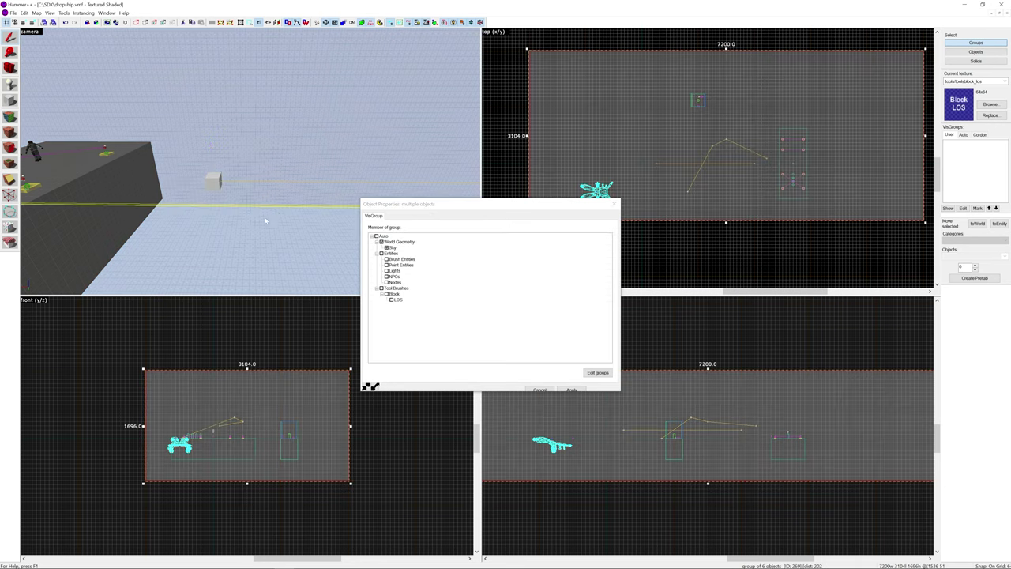
{"action": "key", "text": "Escape"}
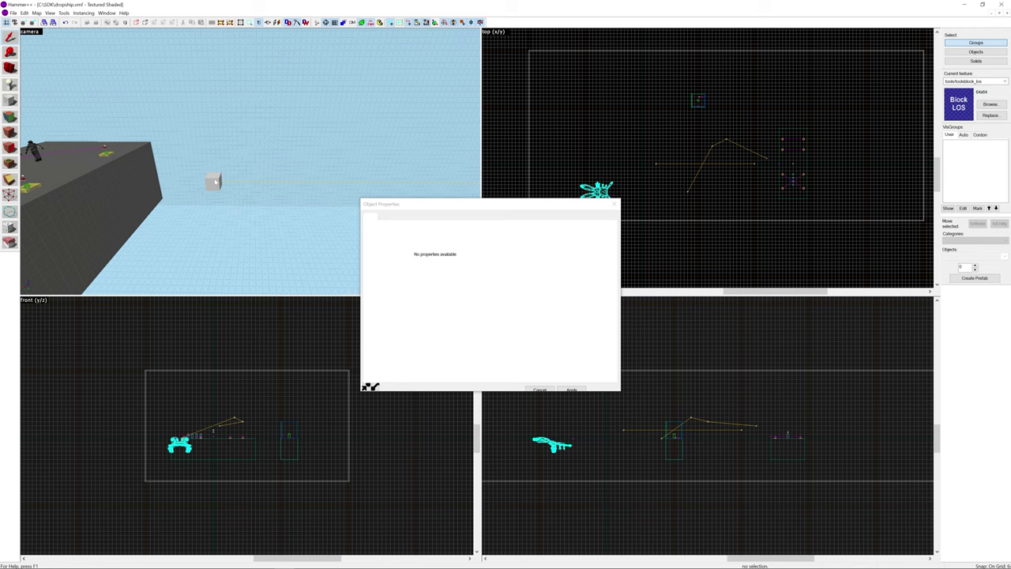
Reselect the dropship_p1 path_track and check the parameter override of its OnPass output
{"action": "key", "text": "z"}
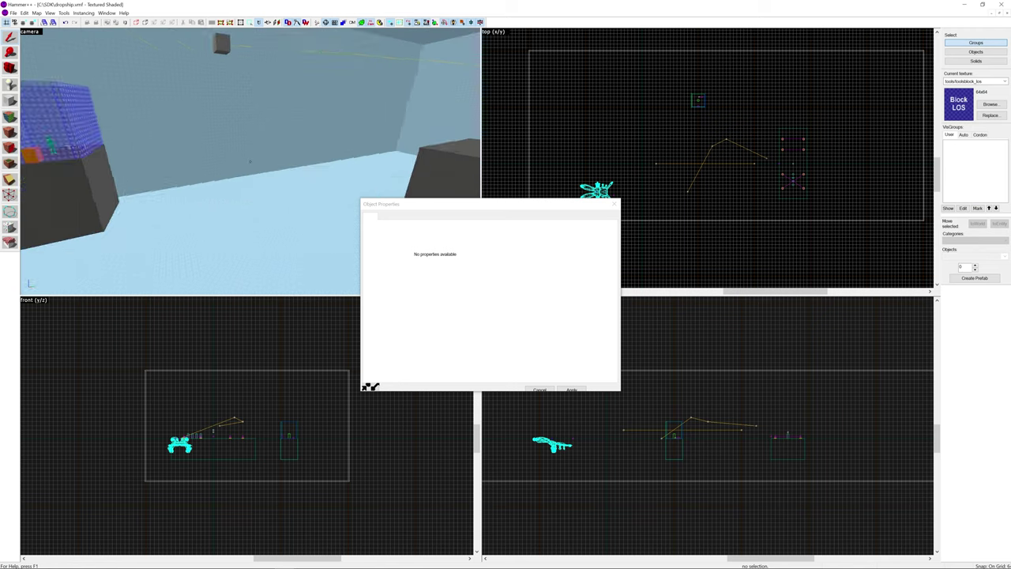
{"action": "key", "text": "w"}
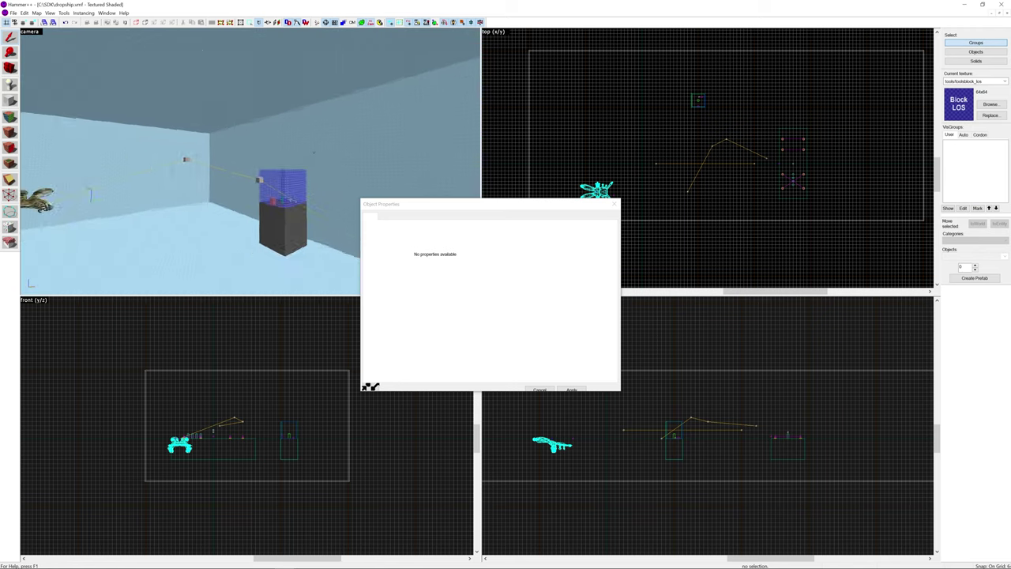
{"action": "key", "text": "w"}
{"action": "key", "text": "z"}
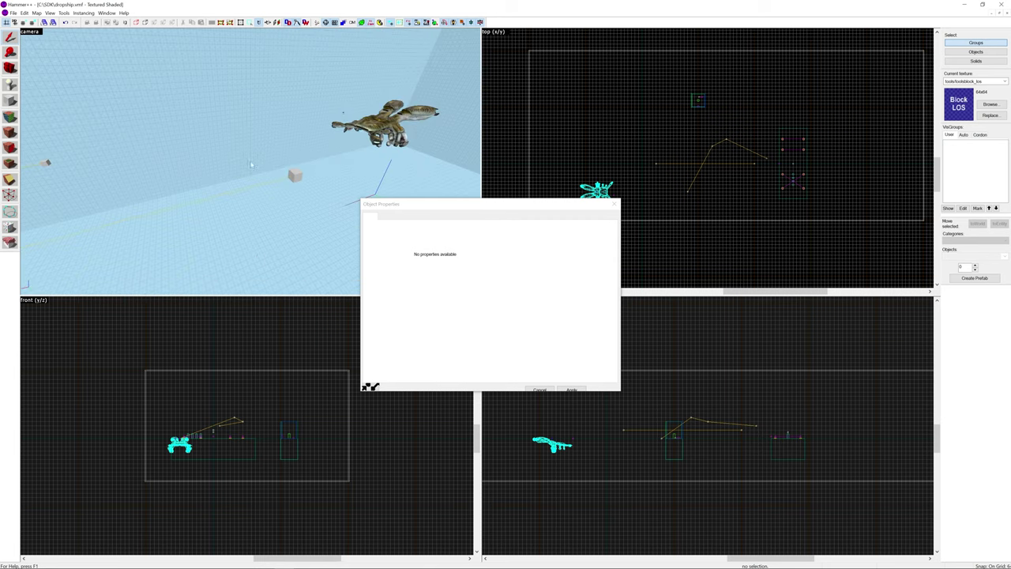
{"action": "left_click", "coordinate": [295, 175]}
{"action": "left_click", "coordinate": [395, 217]}
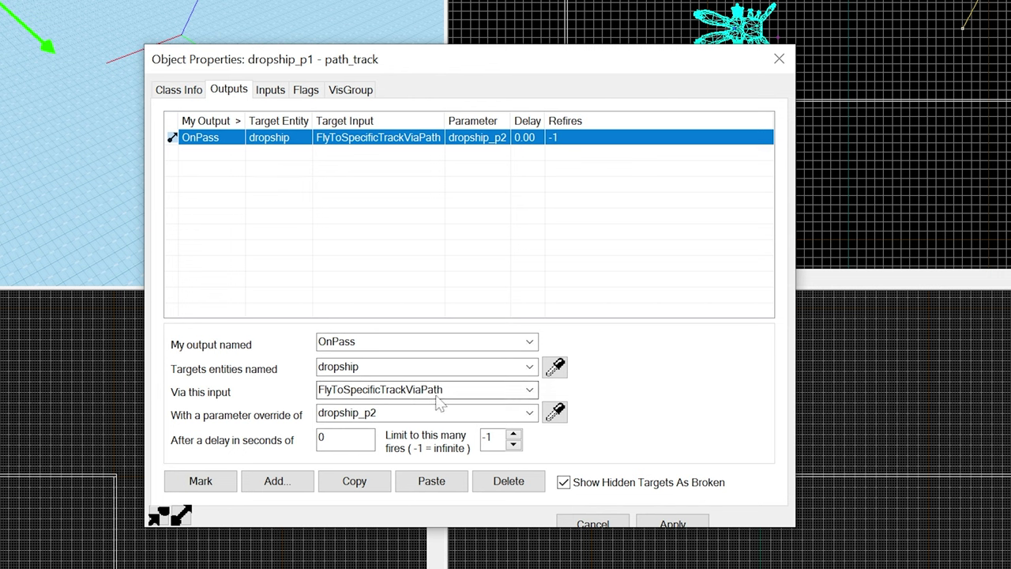
{"action": "left_click", "coordinate": [390, 419]}
{"action": "left_click", "coordinate": [390, 419]}
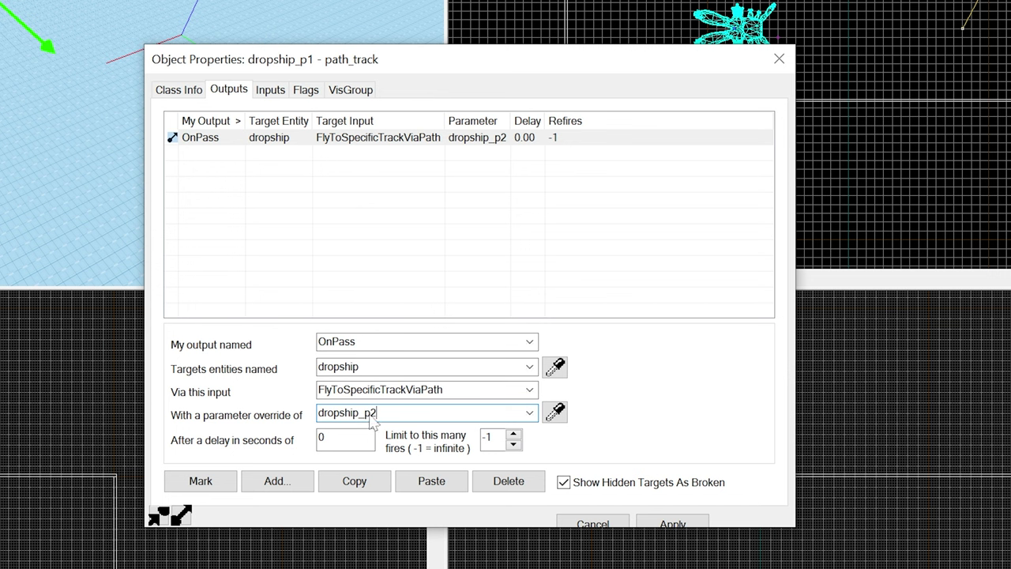
Check the outputs of the dropship_p3 path_track and of the npc_combinedropship
{"action": "left_click", "coordinate": [123, 91]}
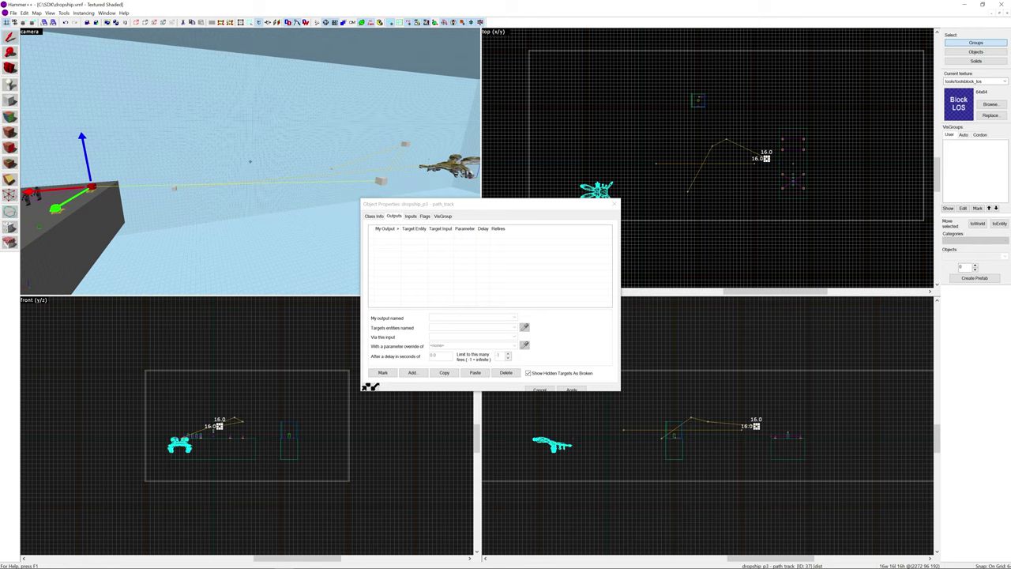
{"action": "key", "text": "d"}
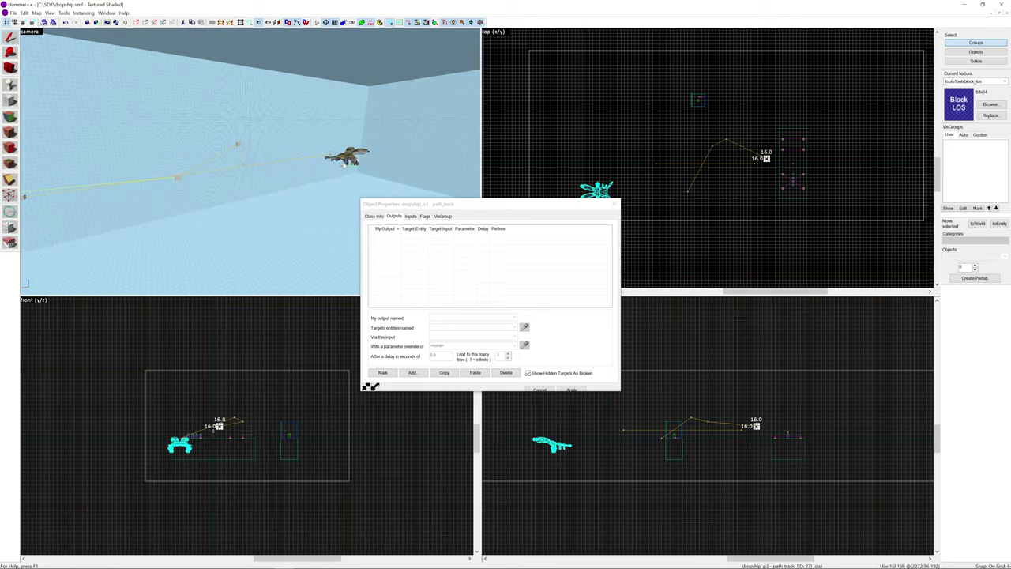
{"action": "left_click", "coordinate": [342, 160]}
Examine the soldiers on the long platform and the surrounding path between them and the dropship
{"action": "key", "text": "z"}
{"action": "key", "text": "w"}
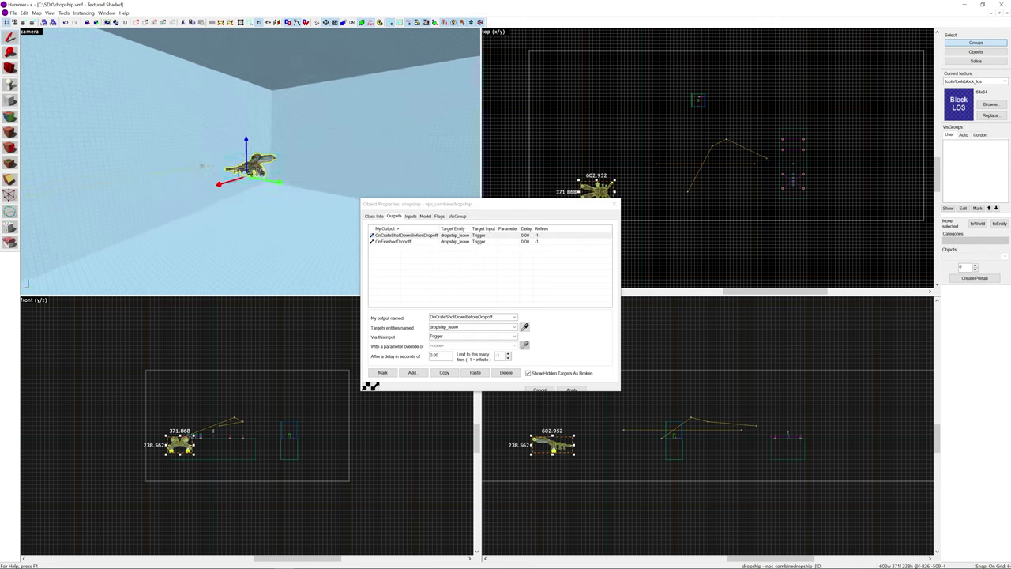
{"action": "key", "text": "w"}
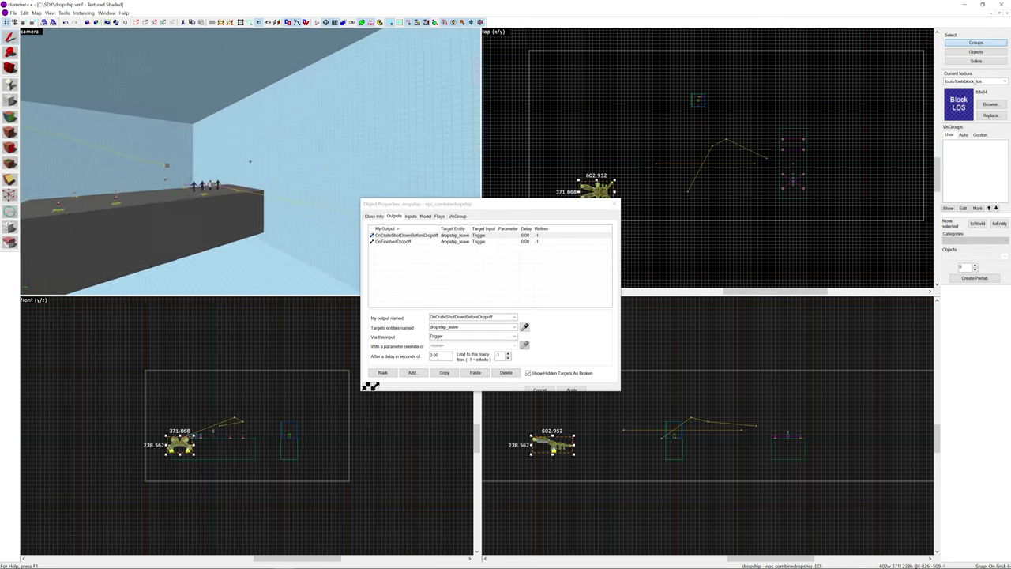
{"action": "key", "text": "a"}
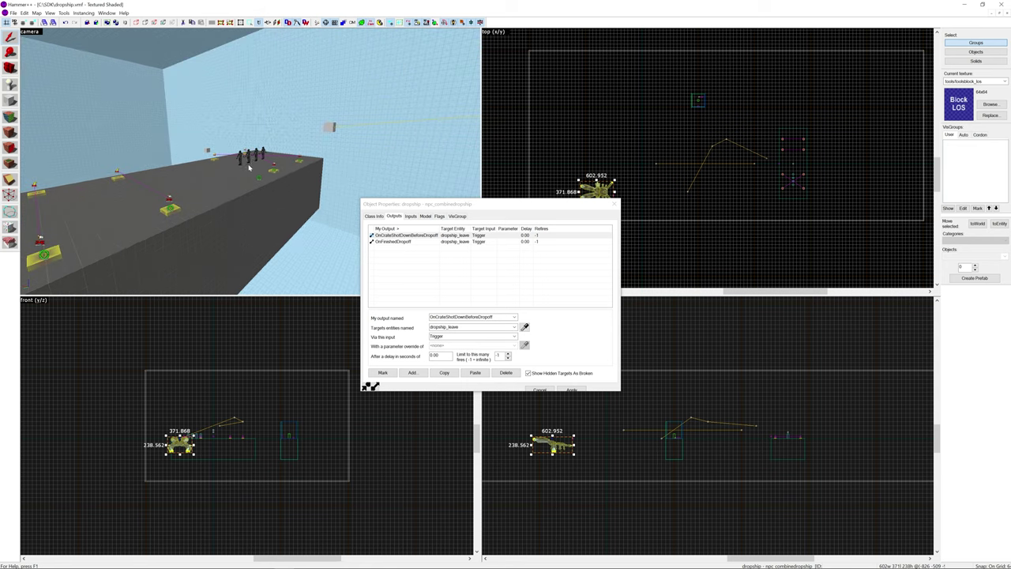
{"action": "key", "text": "z"}
{"action": "key", "text": "w"}
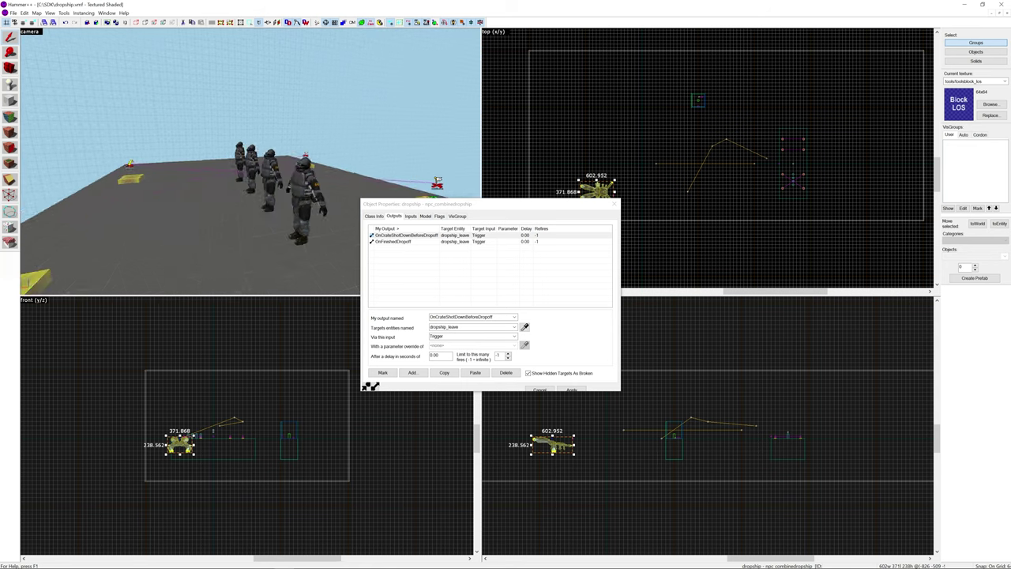
{"action": "key", "text": "w"}
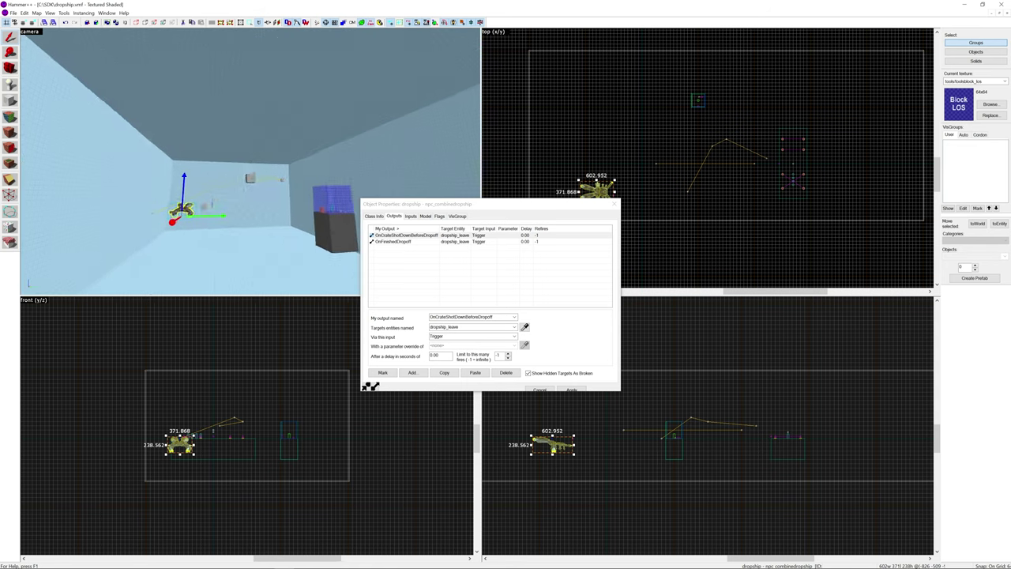
{"action": "key", "text": "w"}
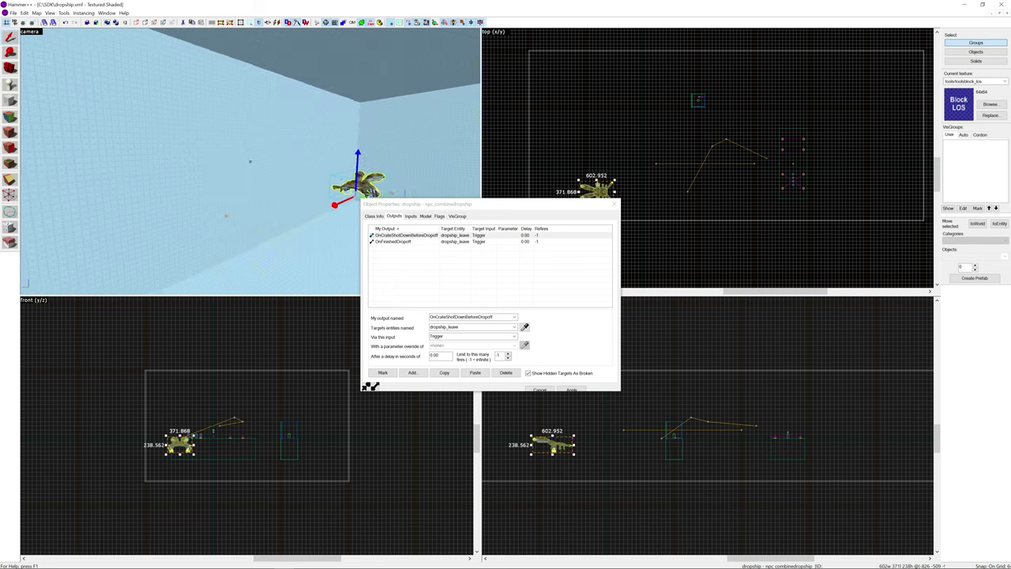
Review the class properties of the npc_combinedropship and look through the available options of its Crate Type
{"action": "key", "text": "w"}
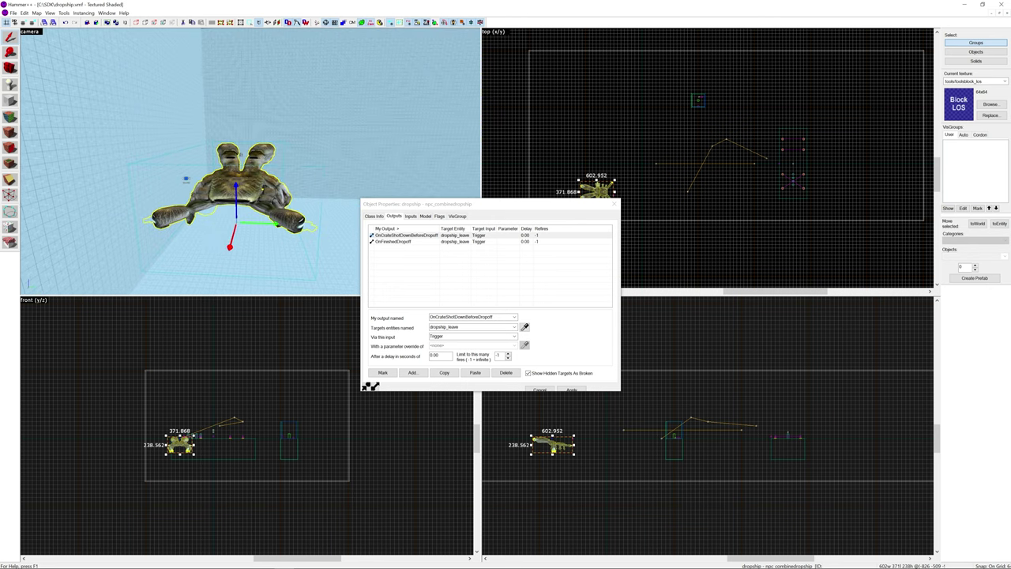
{"action": "key", "text": "a"}
{"action": "key", "text": "z"}
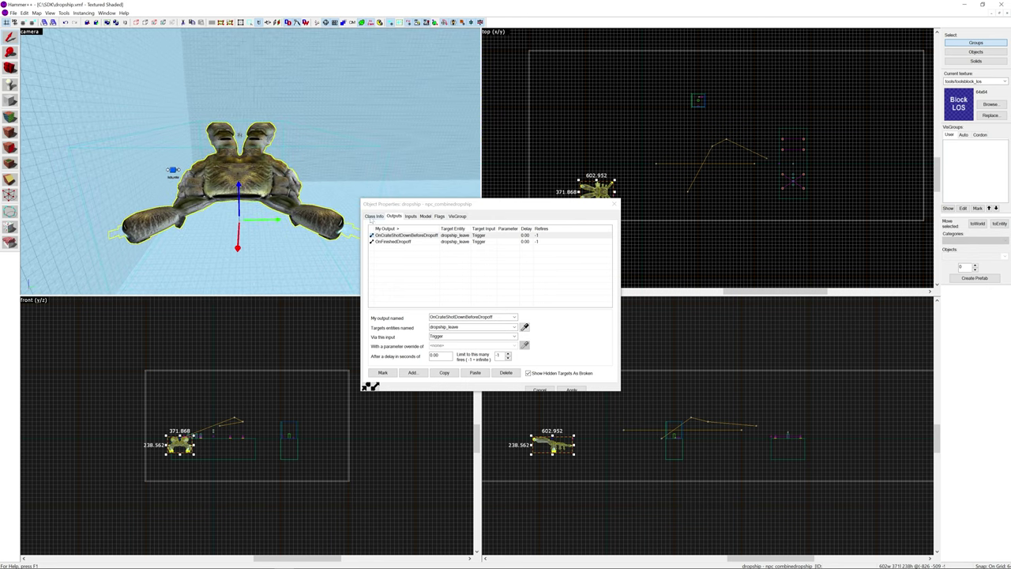
{"action": "left_click", "coordinate": [374, 217]}
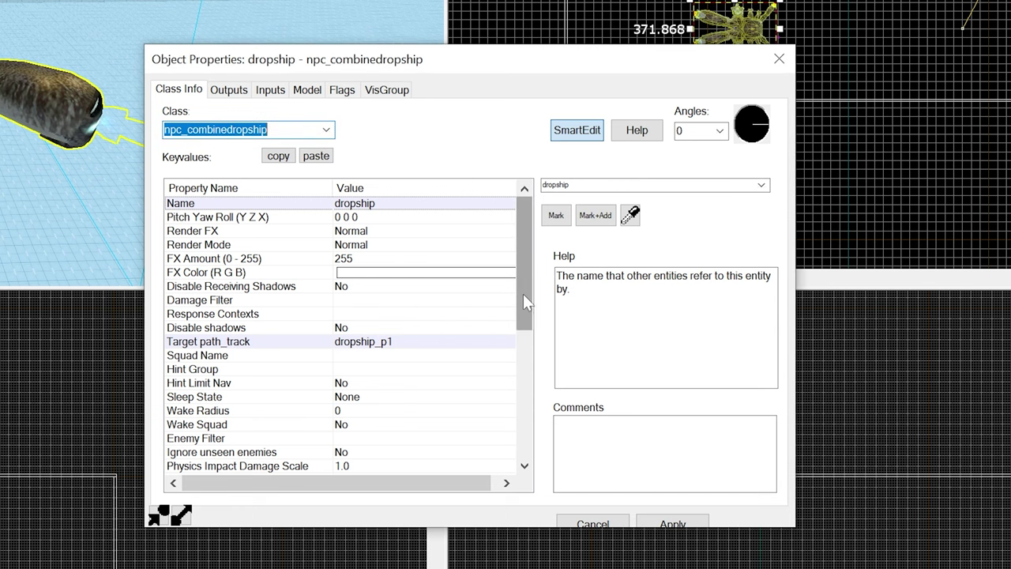
{"action": "left_click_drag", "start_coordinate": [523, 294], "coordinate": [483, 425]}
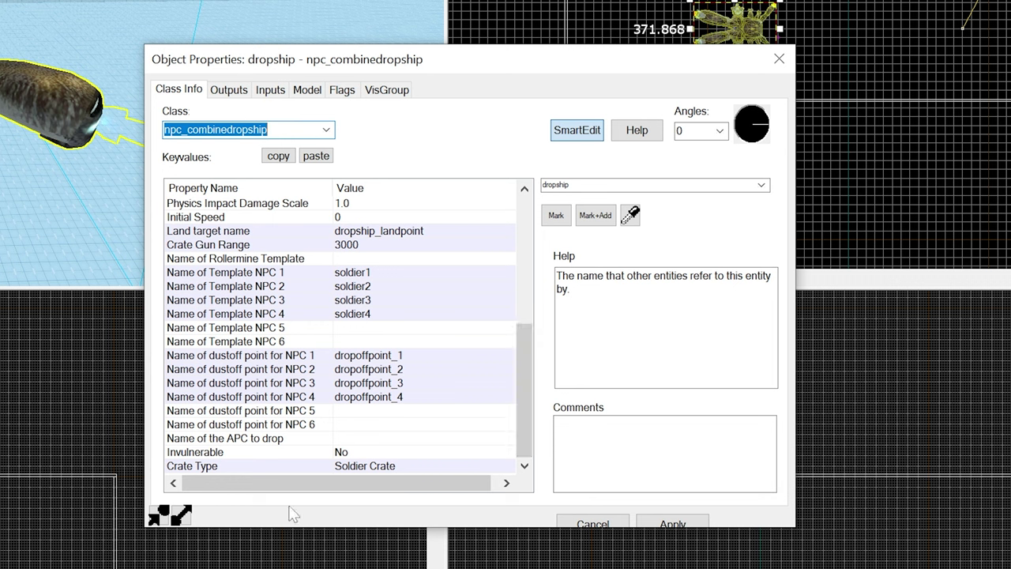
{"action": "left_click", "coordinate": [344, 466]}
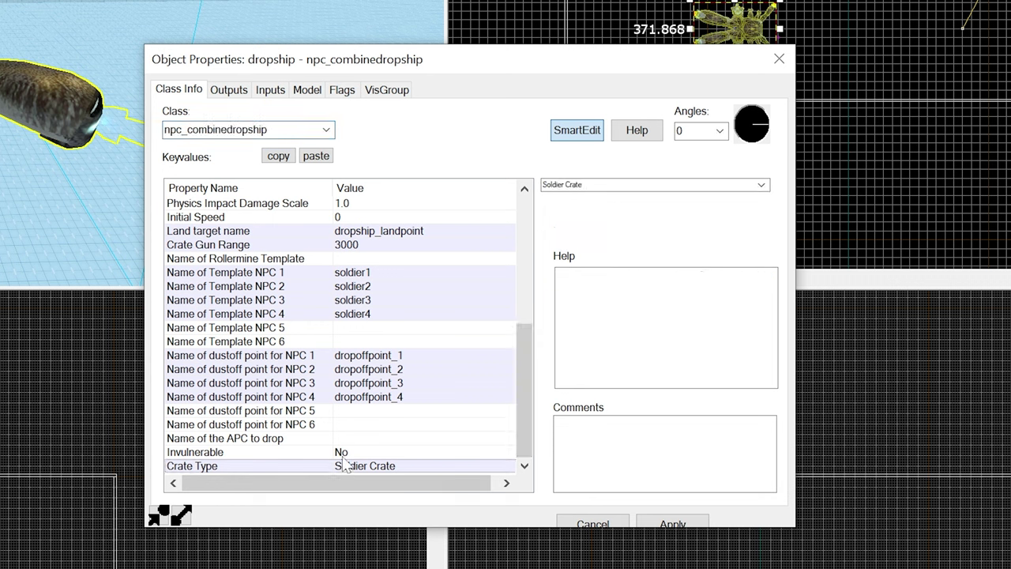
{"action": "left_click", "coordinate": [762, 185]}
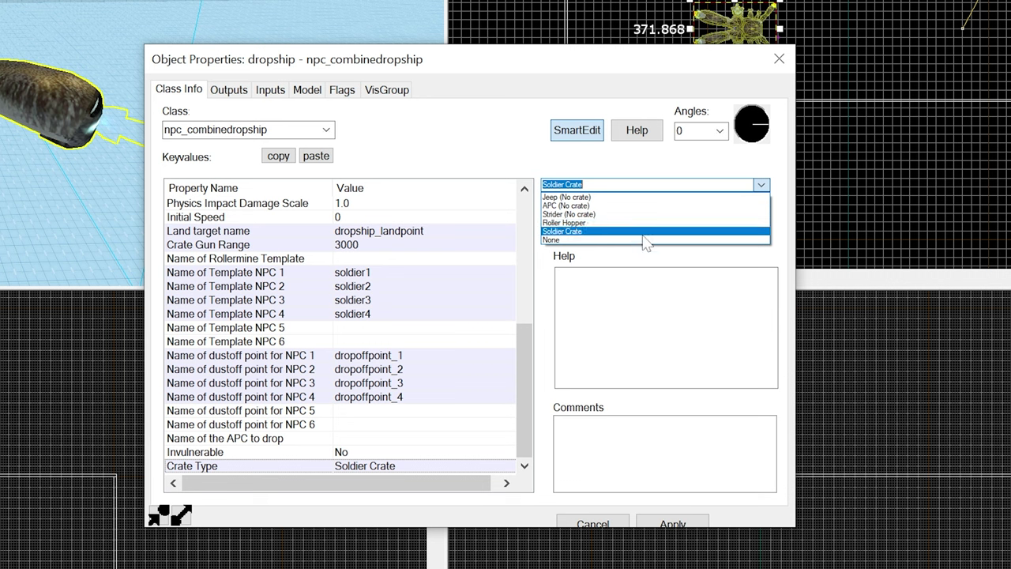
{"action": "left_click", "coordinate": [762, 187]}
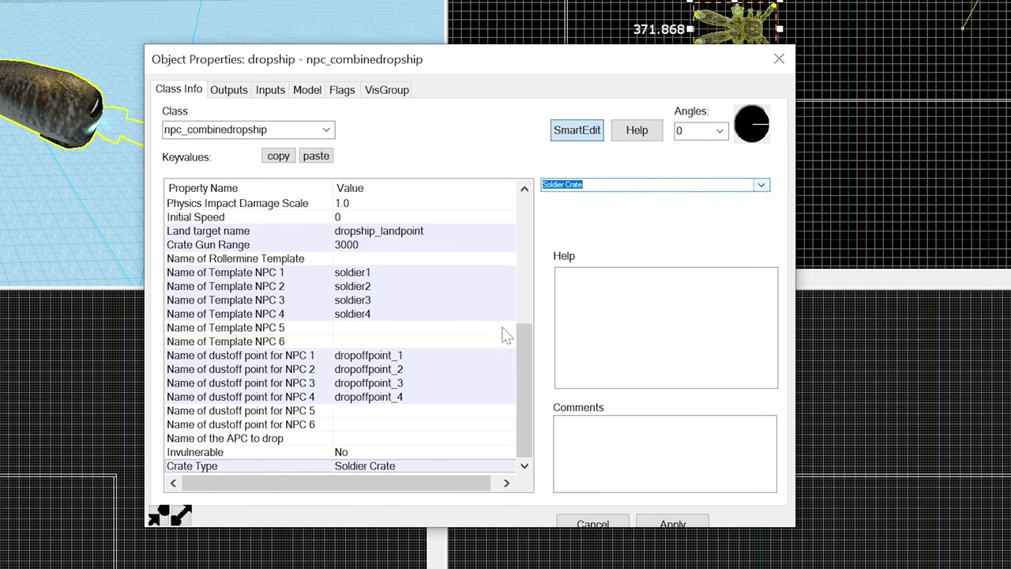
Check the dropship's Crate Gun Range and its Fall to ground and Template NPC flags
{"action": "left_click", "coordinate": [366, 249]}
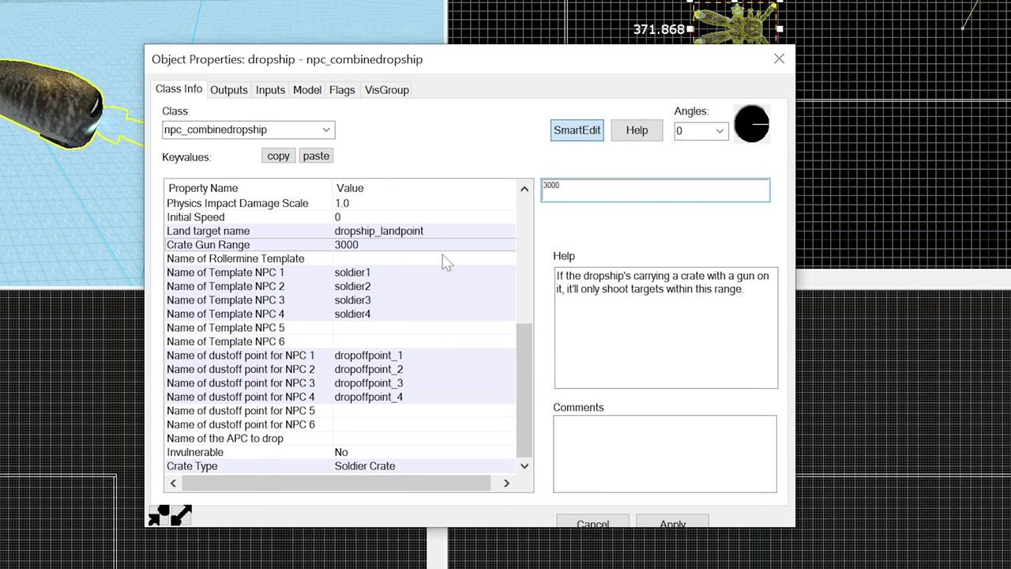
{"action": "left_click", "coordinate": [344, 98]}
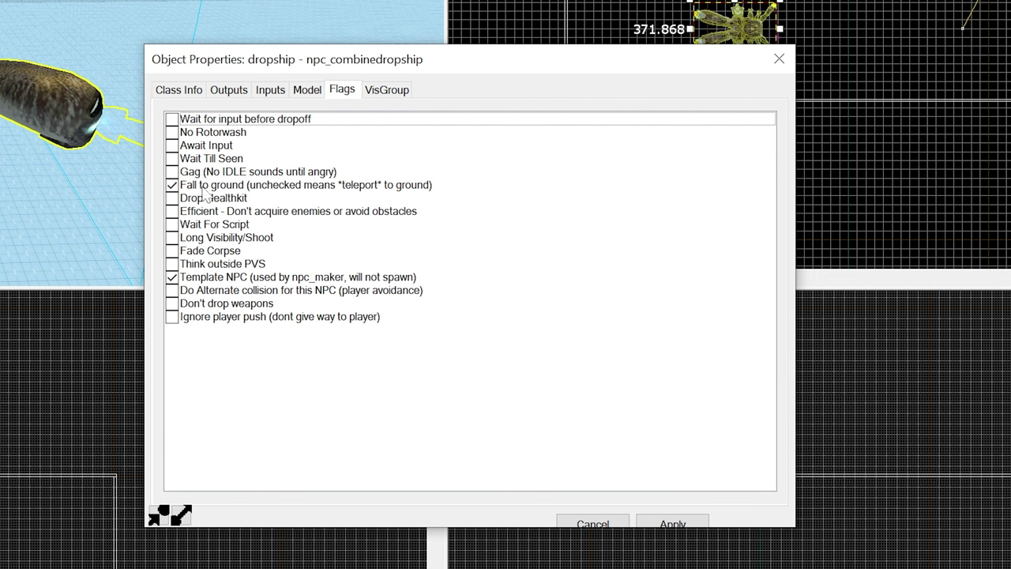
{"action": "left_click", "coordinate": [201, 188]}
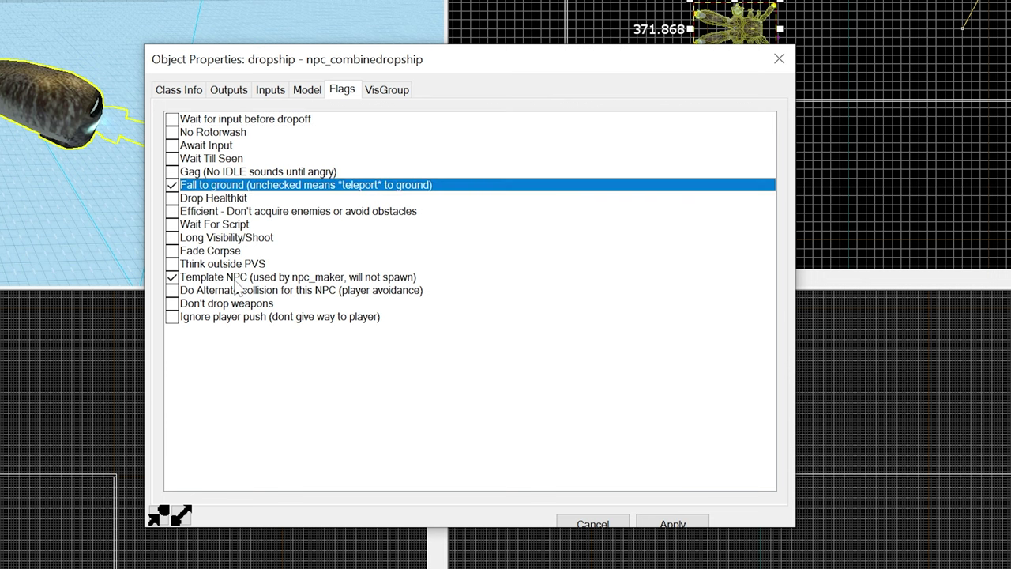
{"action": "left_click", "coordinate": [243, 277]}
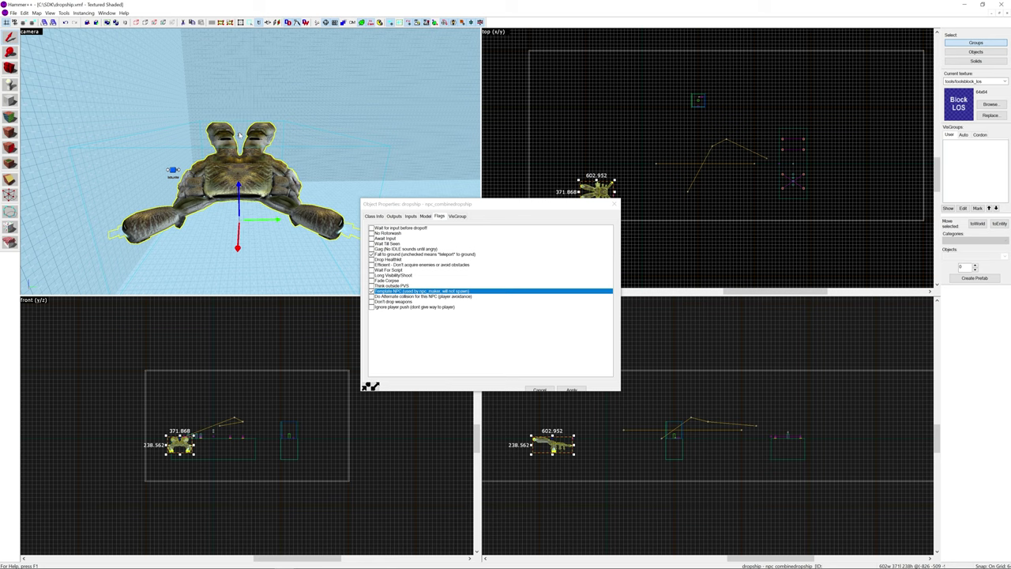
Select the npc_template_maker above the dropship and review its Num. of NPCs, Frequency, Max Live NPCs and Name of template NPC properties
{"action": "left_click", "coordinate": [239, 136]}
{"action": "left_click", "coordinate": [379, 218]}
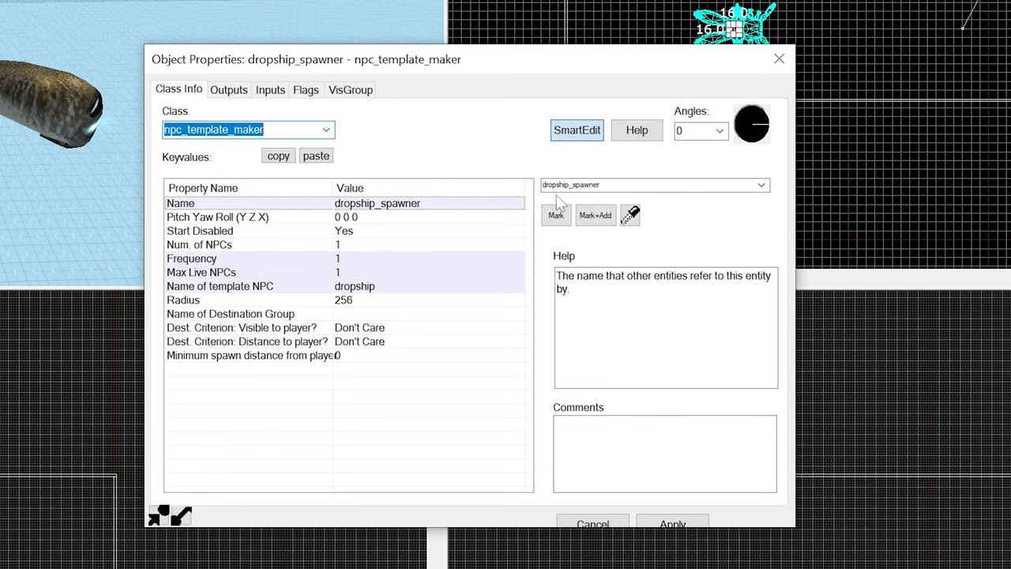
{"action": "left_click", "coordinate": [356, 245]}
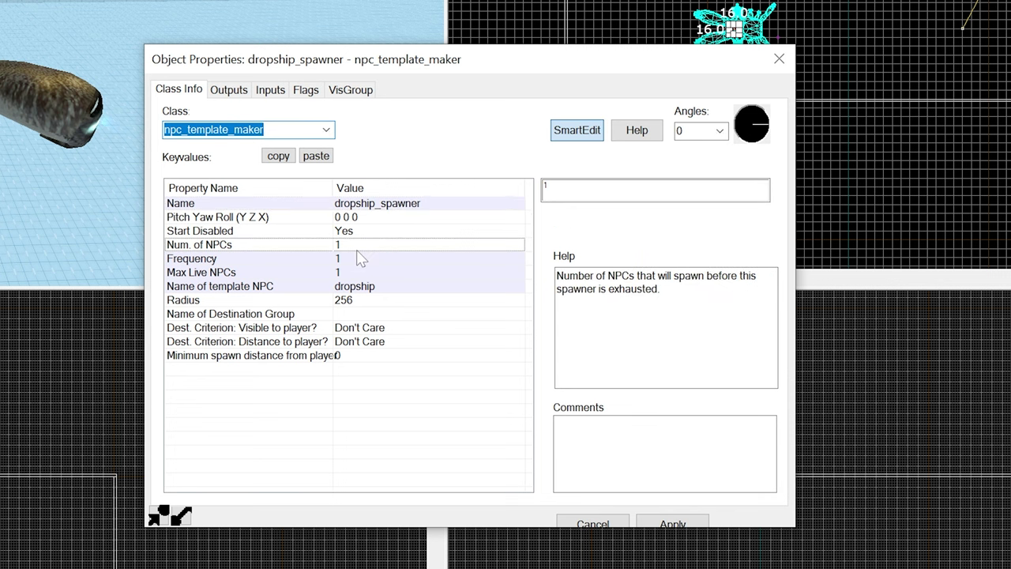
{"action": "left_click", "coordinate": [357, 259]}
{"action": "left_click", "coordinate": [358, 274]}
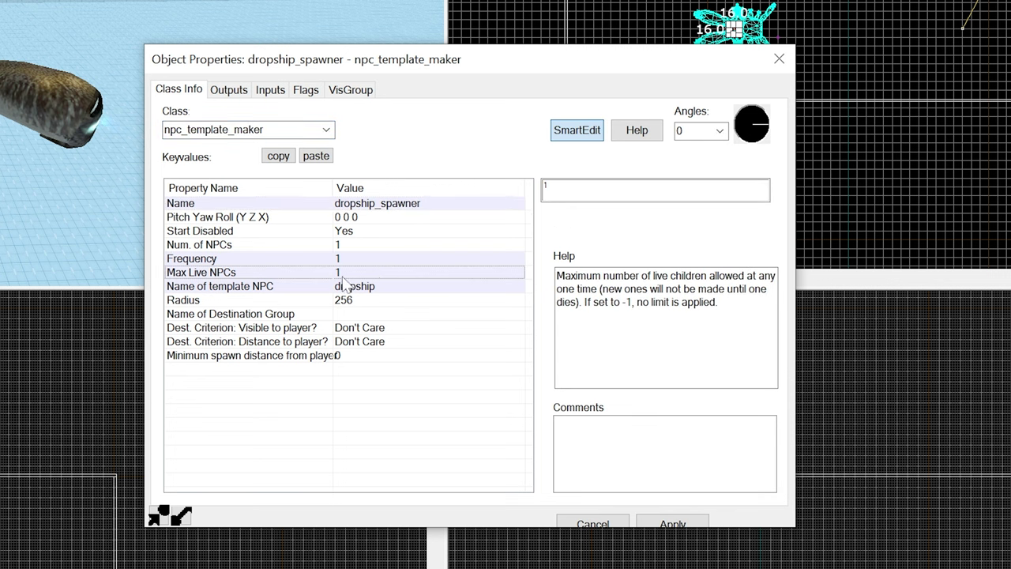
{"action": "left_click", "coordinate": [352, 287]}
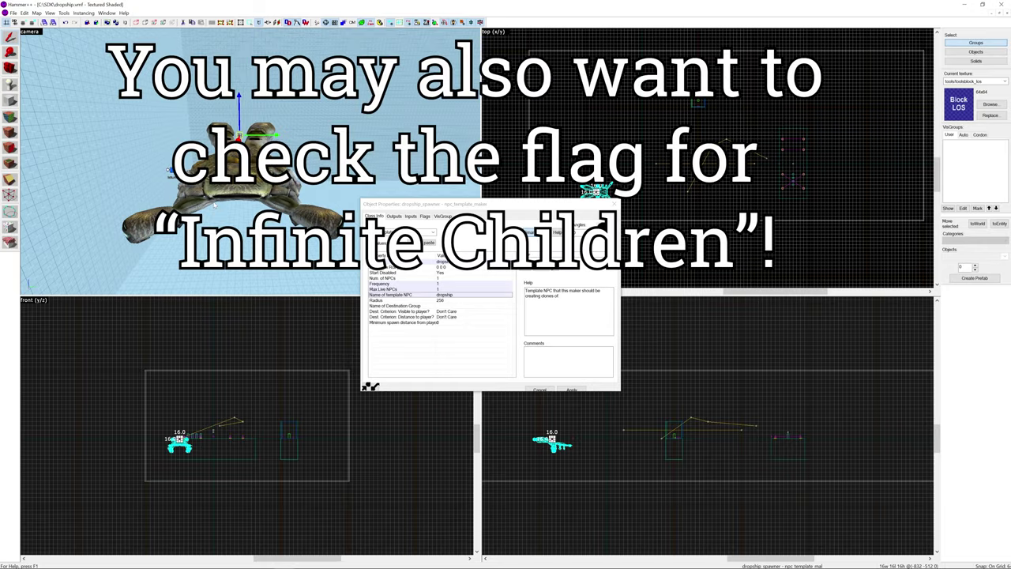
Clear the selection, select the func_button inside the Block LOS enclosure and review its outputs
{"action": "left_click", "coordinate": [234, 201]}
{"action": "key", "text": "z"}
{"action": "key", "text": "w"}
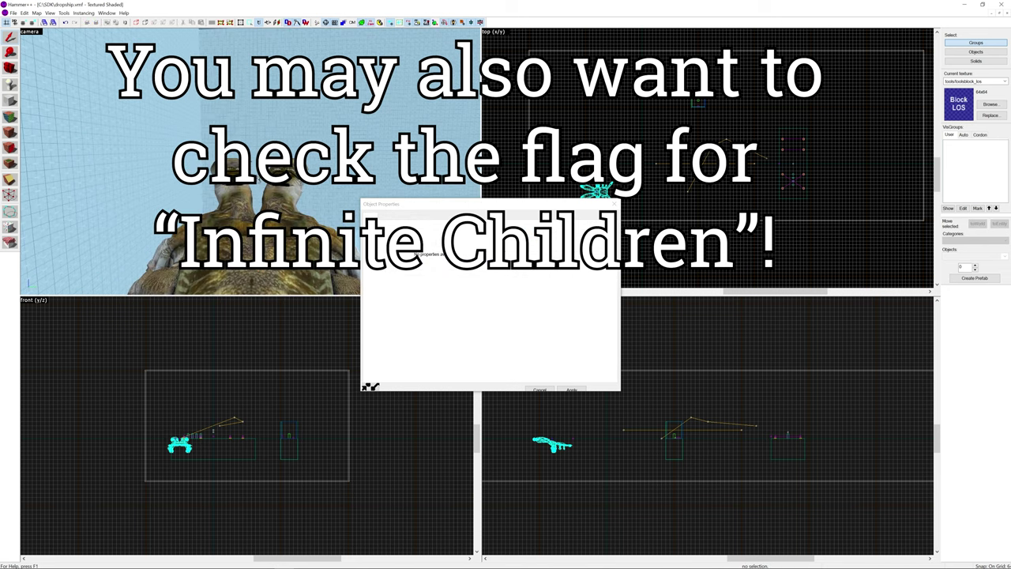
{"action": "key", "text": "w"}
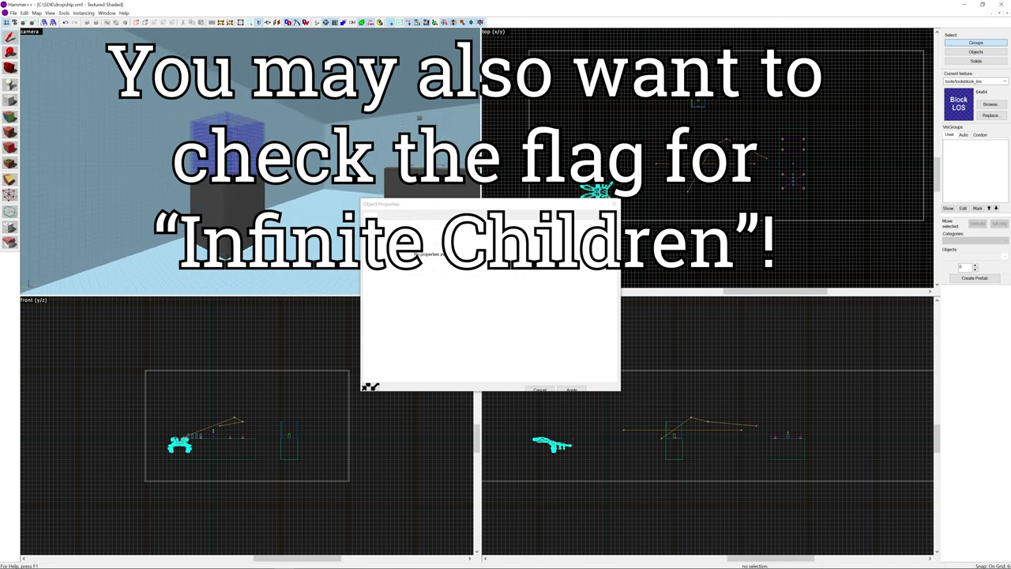
{"action": "key", "text": "w"}
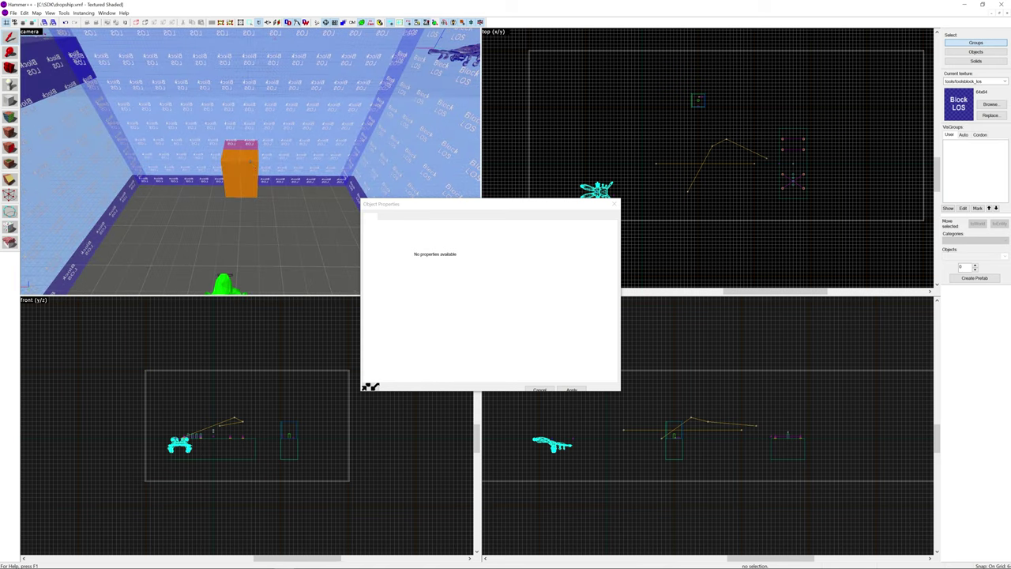
{"action": "left_click", "coordinate": [250, 165]}
{"action": "left_click", "coordinate": [394, 215]}
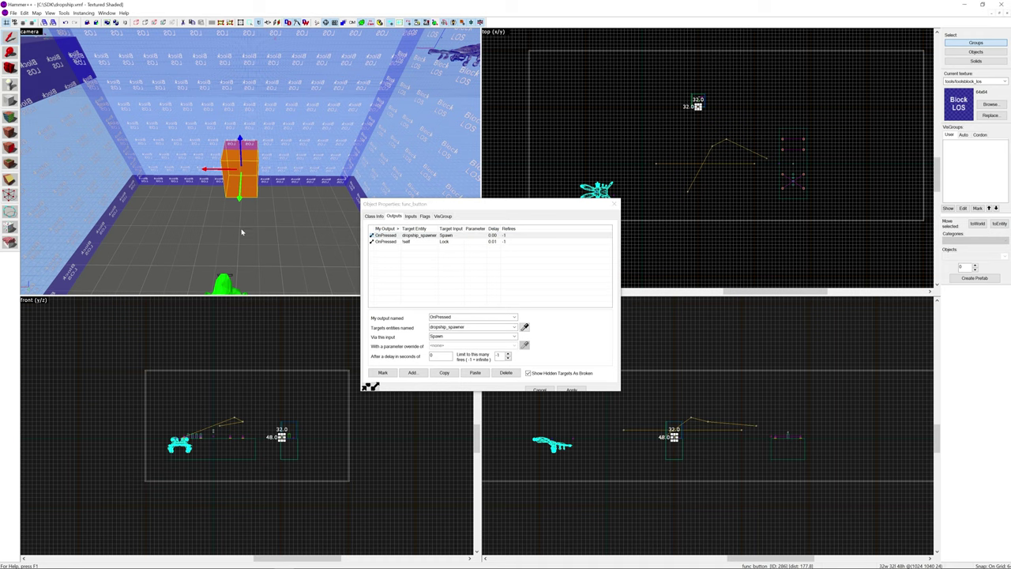
Select the dropship_p1 path_track between the button enclosure and the dropship and review its OnPass output
{"action": "key", "text": "z"}
{"action": "key", "text": "w"}
{"action": "key", "text": "w"}
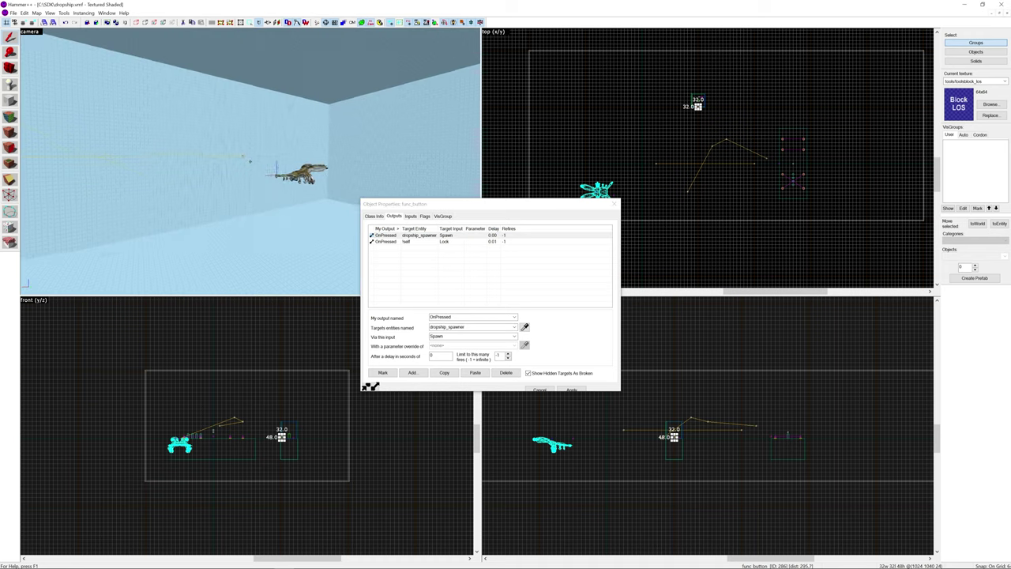
{"action": "key", "text": "w"}
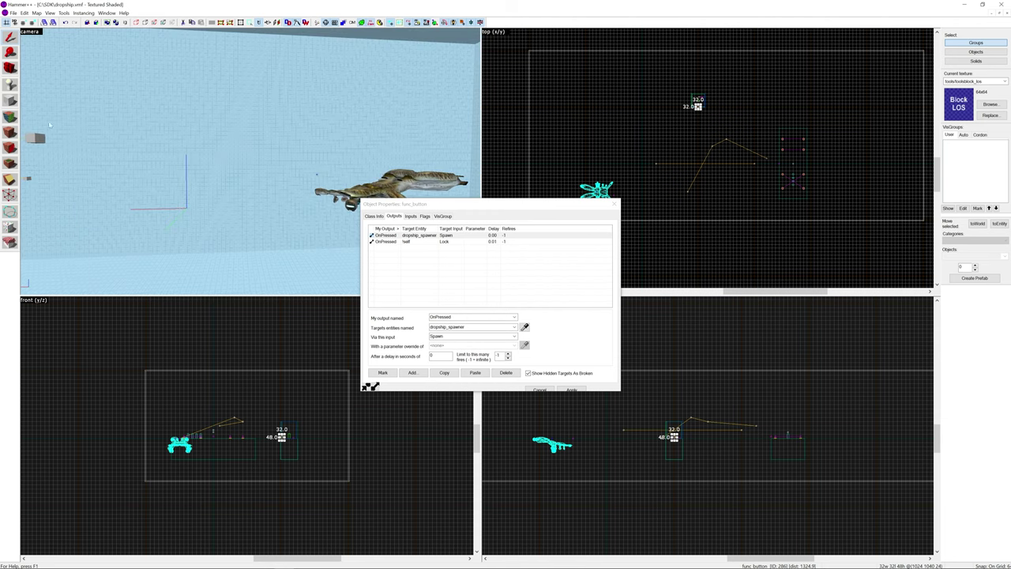
{"action": "left_click", "coordinate": [35, 138]}
{"action": "key", "text": "z"}
{"action": "key", "text": "a"}
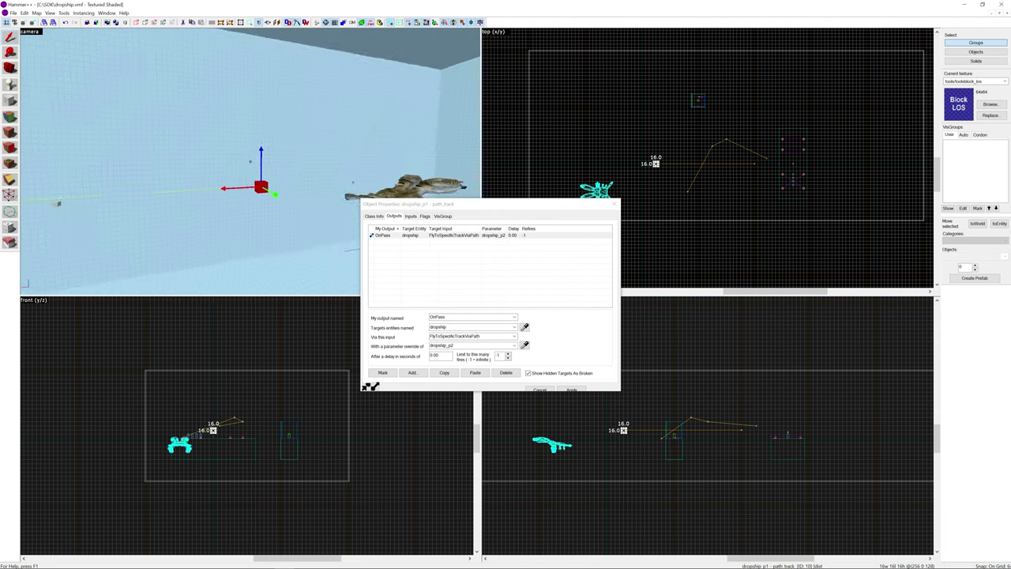
{"action": "key", "text": "z"}
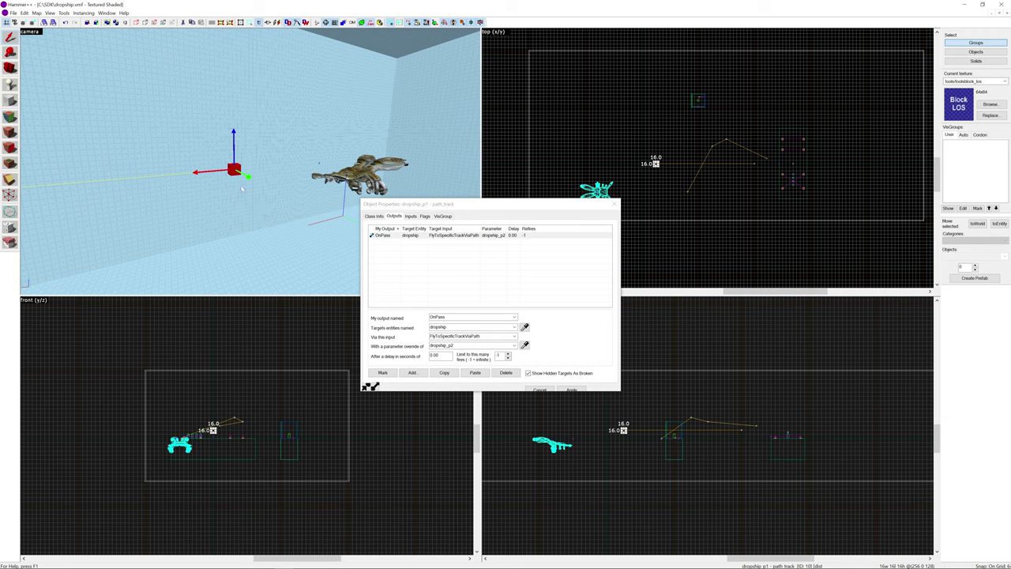
Follow the path past the soldiers' platform, reselect the npc_combinedropship and check its Land target name property
{"action": "key", "text": "z"}
{"action": "key", "text": "w"}
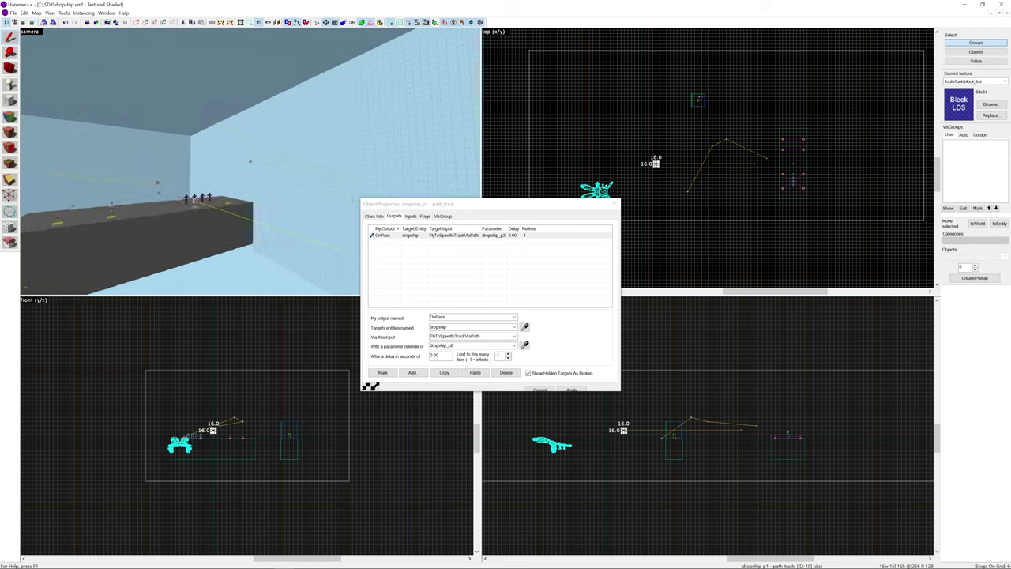
{"action": "key", "text": "w"}
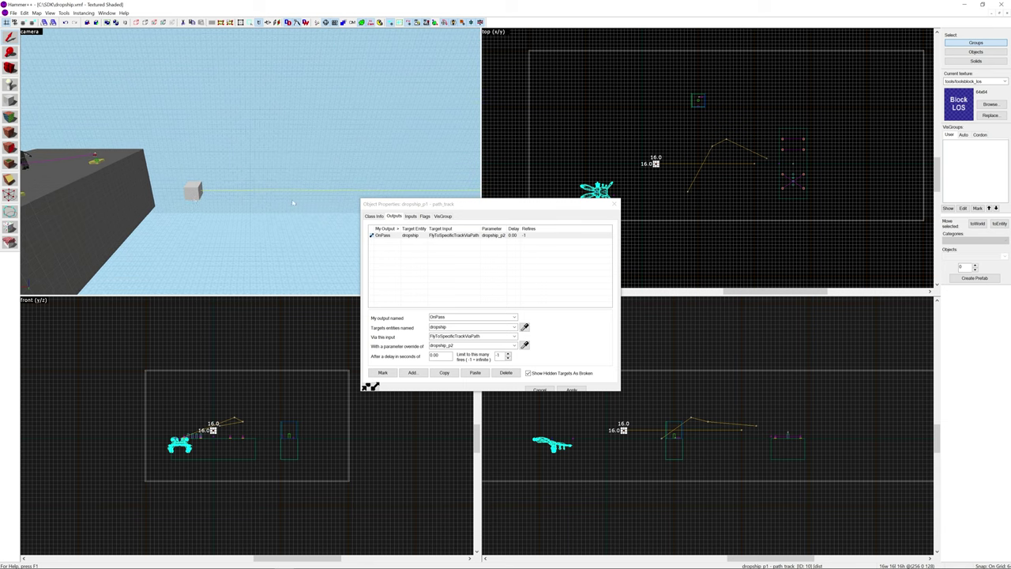
{"action": "key", "text": "w"}
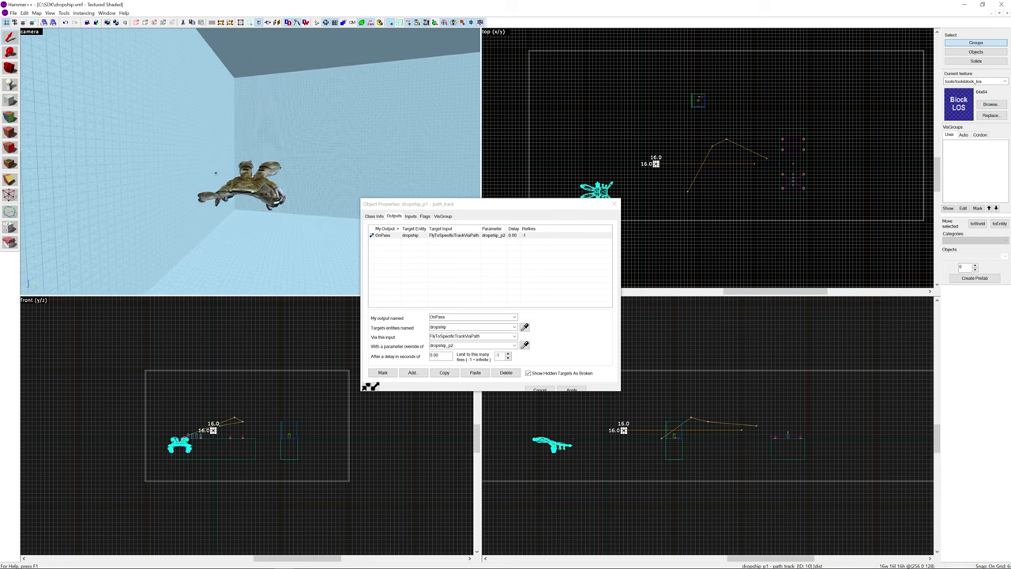
{"action": "key", "text": "w"}
{"action": "left_click", "coordinate": [248, 169]}
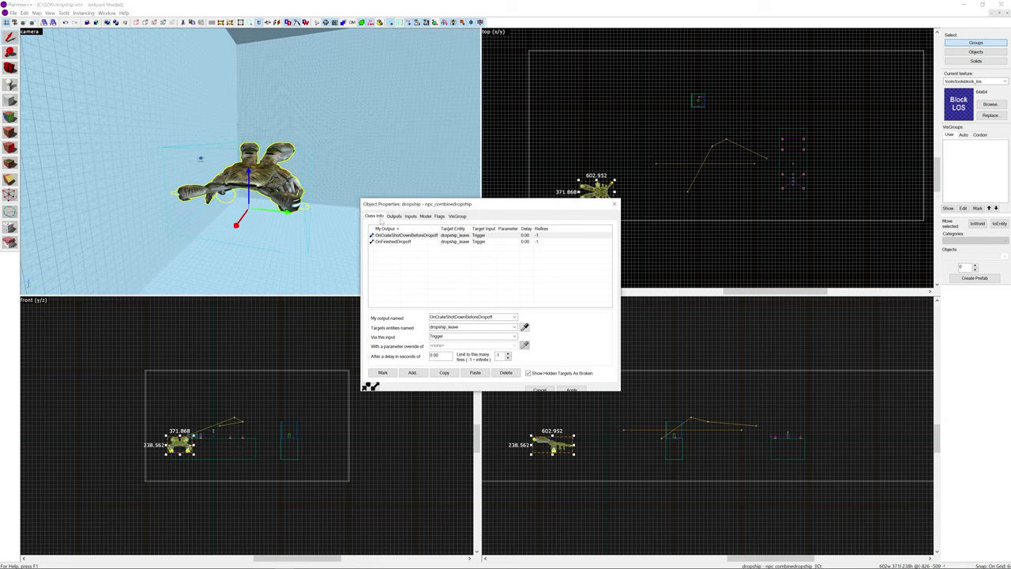
{"action": "left_click", "coordinate": [376, 217]}
{"action": "scroll", "coordinate": [467, 286], "scroll_direction": "down", "scroll_amount": 6}
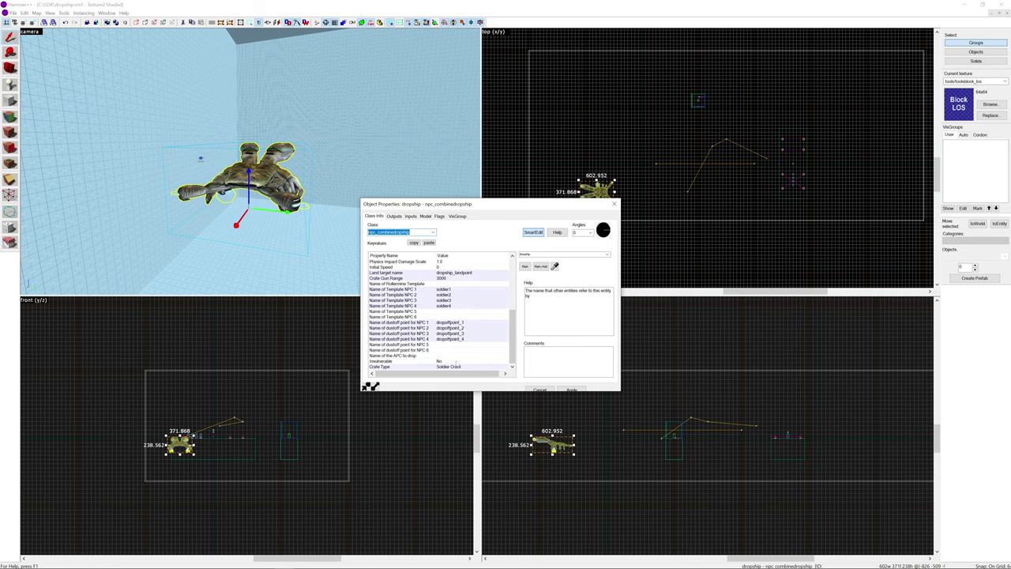
{"action": "left_click", "coordinate": [465, 273]}
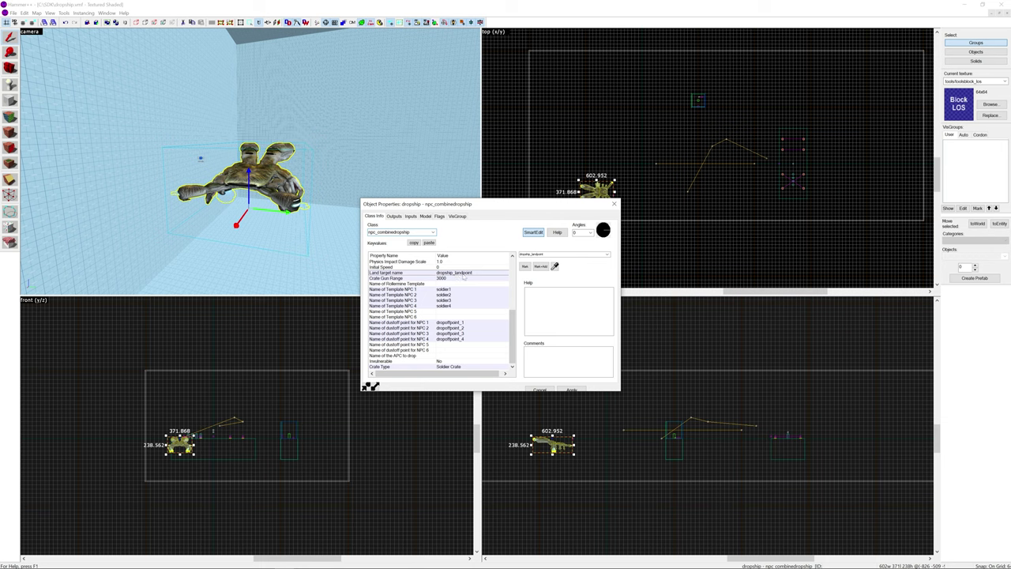
Select the dropship_landpoint info_target at the platform's edge and examine its placement in the camera and top views
{"action": "key", "text": "z"}
{"action": "key", "text": "w"}
{"action": "key", "text": "z"}
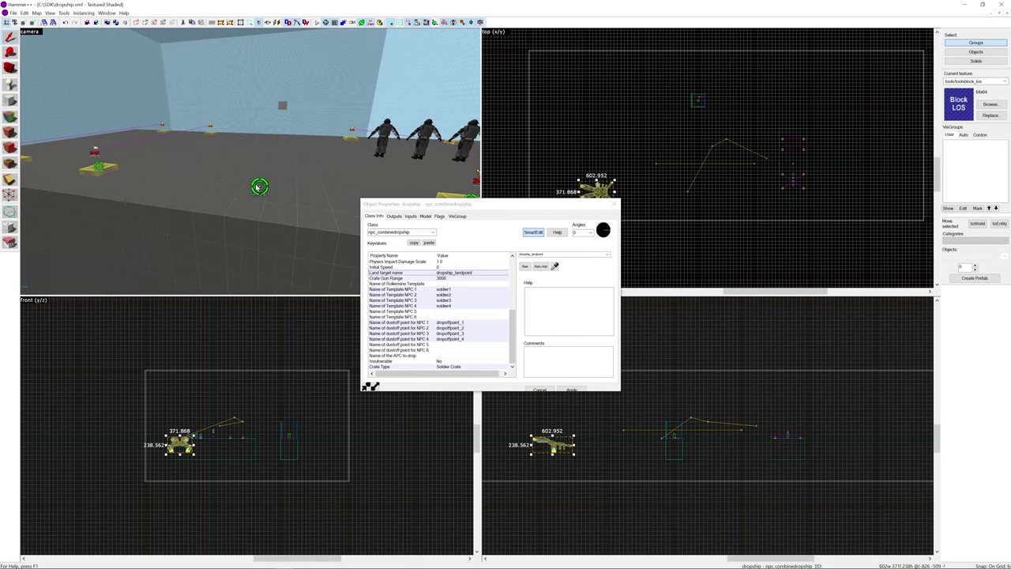
{"action": "left_click", "coordinate": [258, 187]}
{"action": "key", "text": "z"}
{"action": "key", "text": "a"}
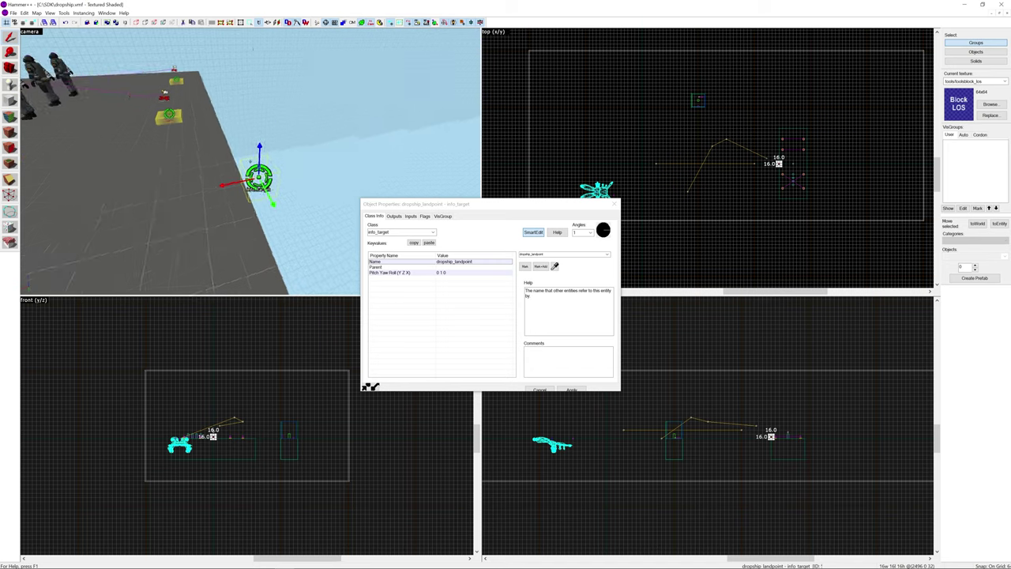
{"action": "key", "text": "d"}
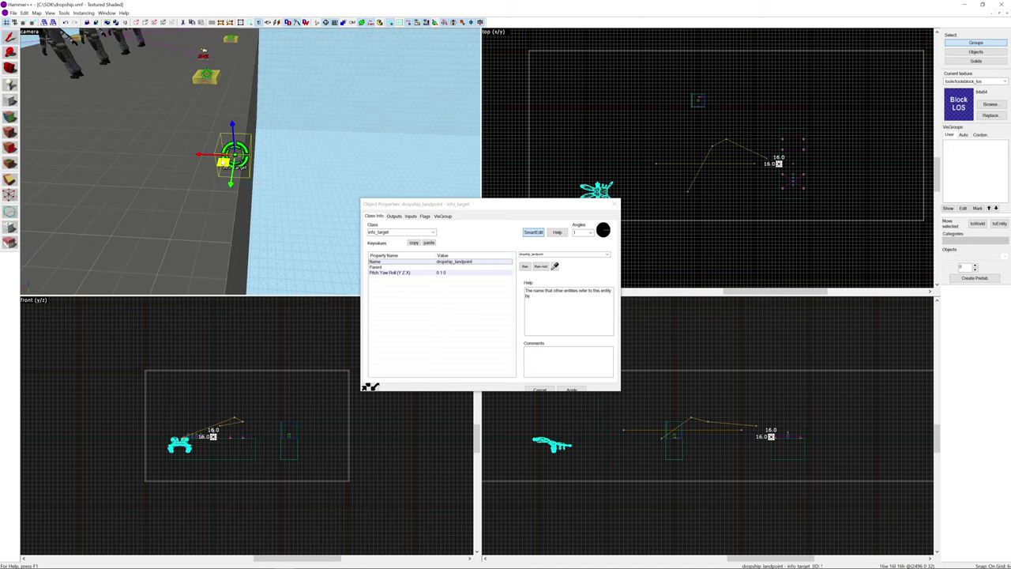
{"action": "scroll", "coordinate": [768, 175], "scroll_direction": "up", "scroll_amount": 4}
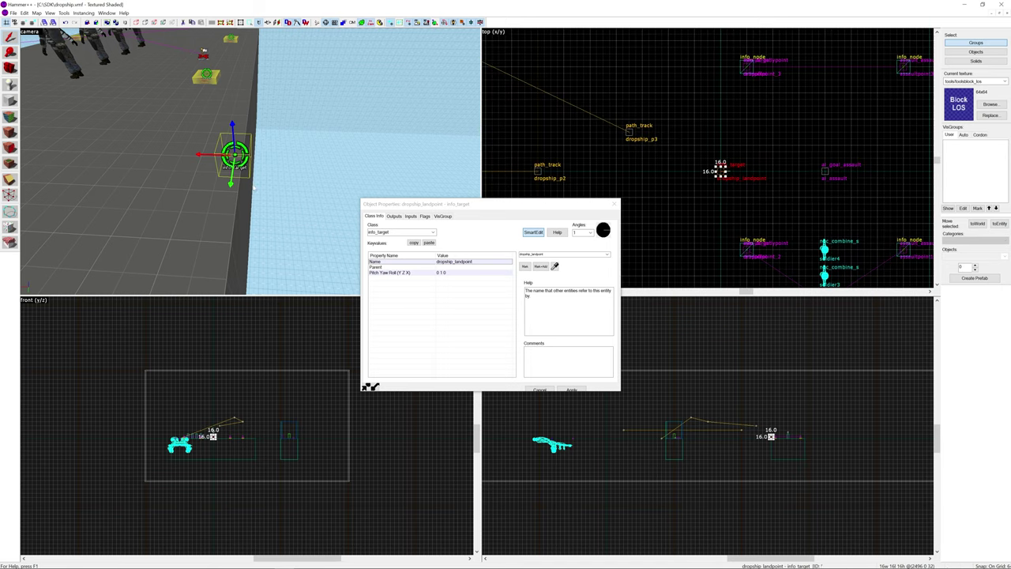
Examine the Combine dropship's body up close in the camera view and return to the landing point beside the soldiers' platform
{"action": "key", "text": "z"}
{"action": "key", "text": "w"}
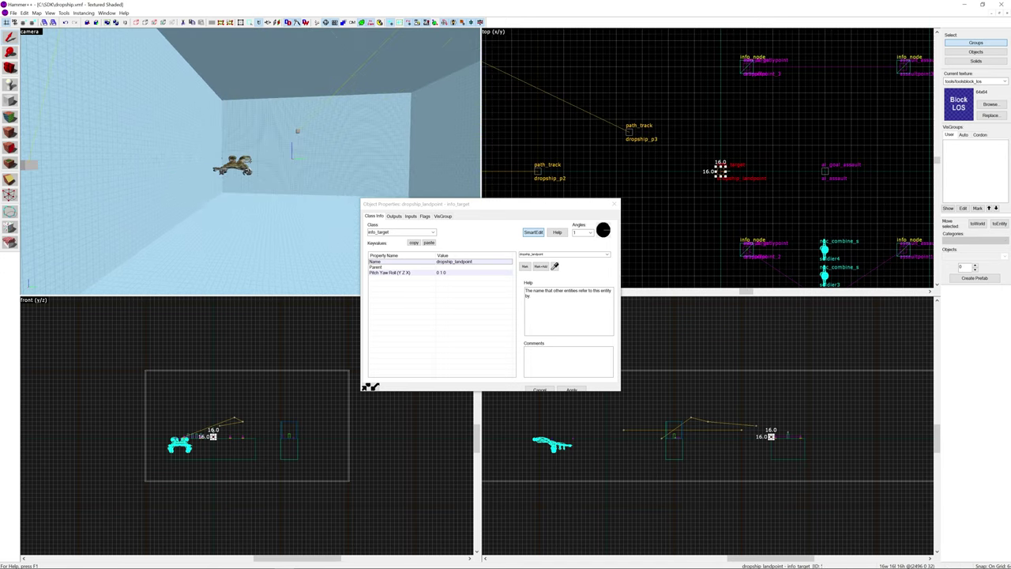
{"action": "key", "text": "w"}
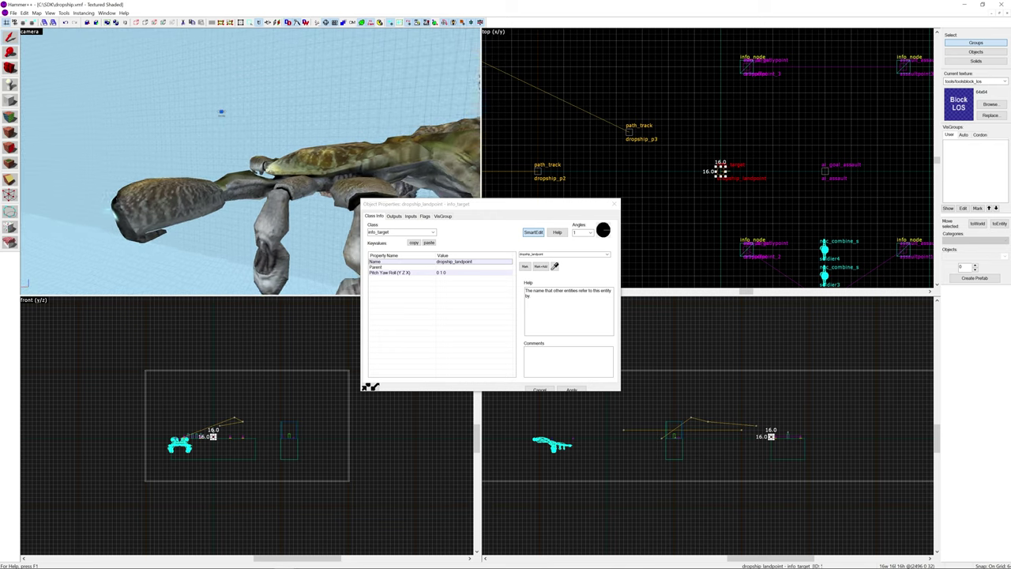
{"action": "key", "text": "w"}
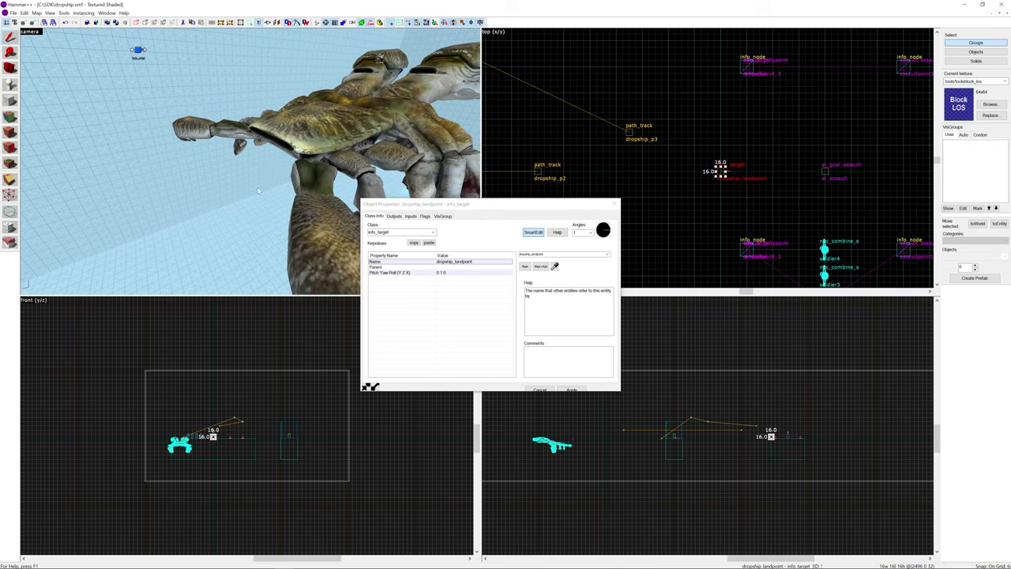
{"action": "key", "text": "z"}
{"action": "key", "text": "w"}
{"action": "key", "text": "w"}
{"action": "key", "text": "z"}
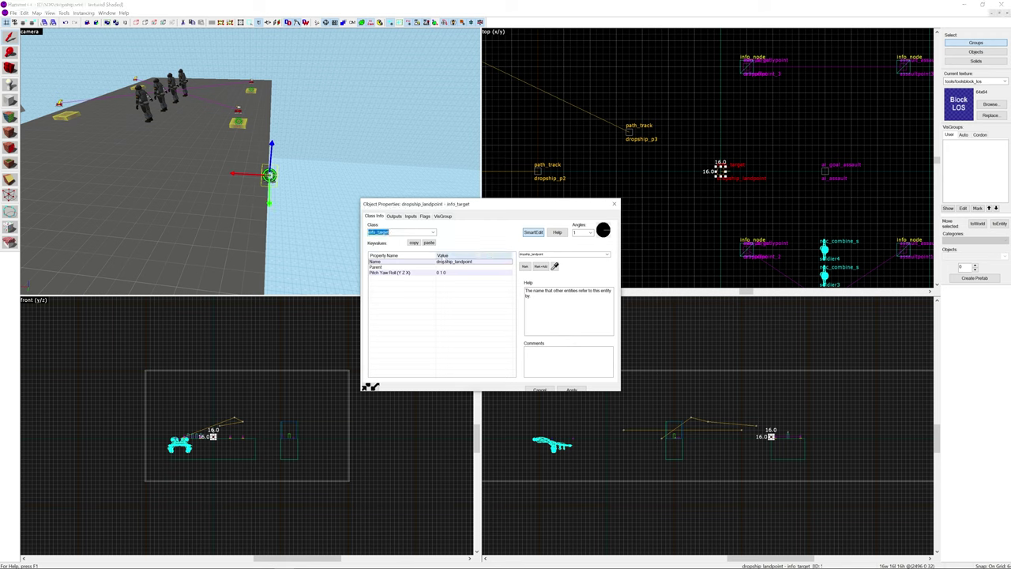
Select the npc_combinedropship and review its Template NPC names and the dustoff point names for NPCs 1 to 4
{"action": "key", "text": "z"}
{"action": "key", "text": "w"}
{"action": "left_click", "coordinate": [237, 174]}
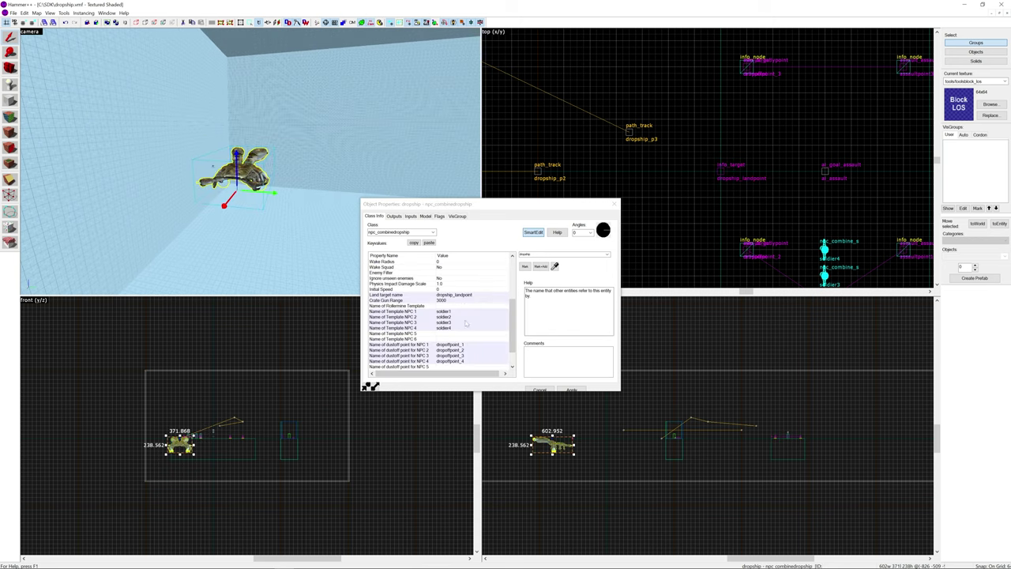
{"action": "scroll", "coordinate": [467, 299], "scroll_direction": "down", "scroll_amount": 2}
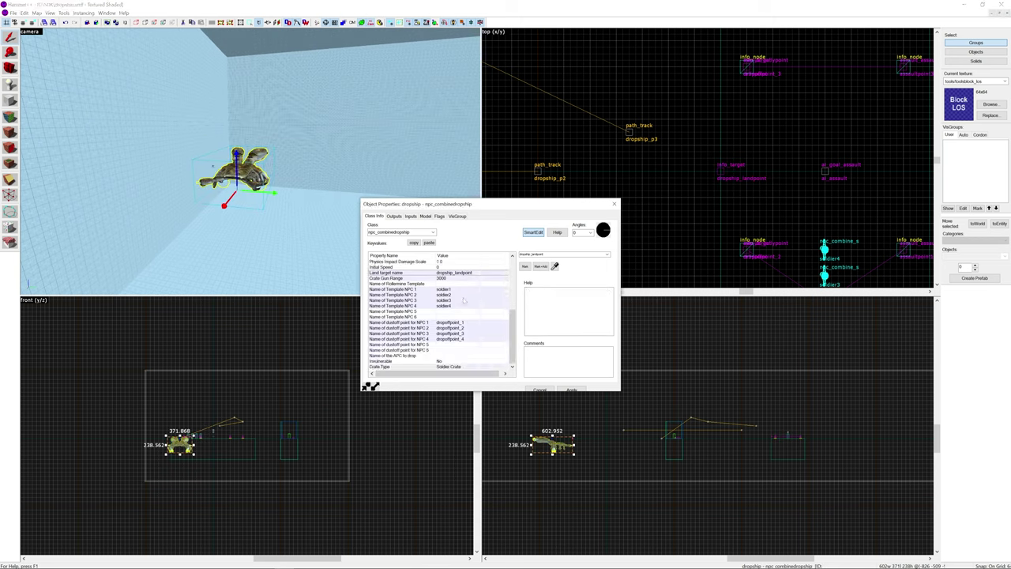
{"action": "left_click", "coordinate": [445, 289]}
{"action": "left_click", "coordinate": [447, 308]}
{"action": "left_click", "coordinate": [454, 339]}
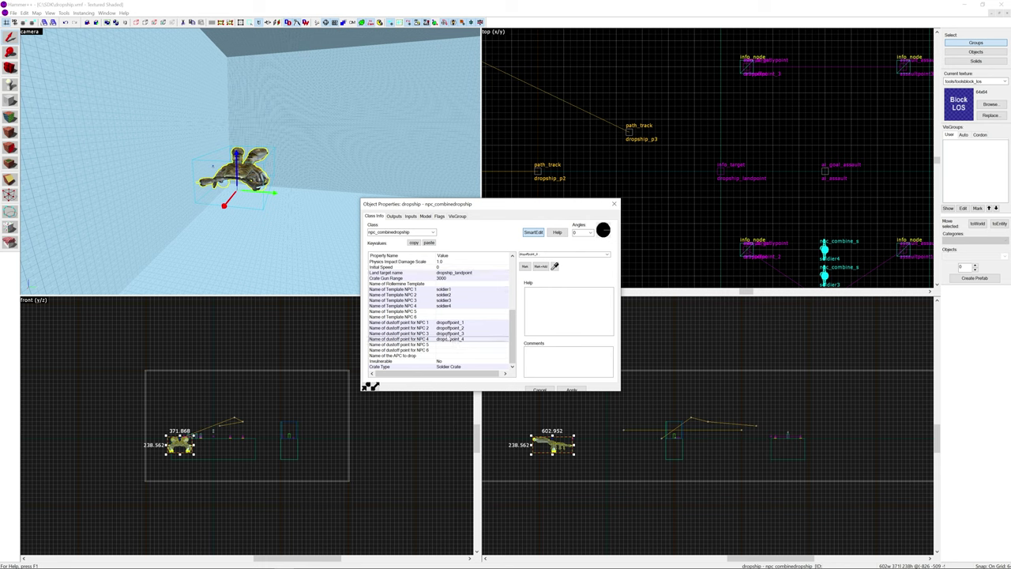
Select the soldier1 npc_combine_s on the platform and review its Squad Name property
{"action": "key", "text": "z"}
{"action": "key", "text": "w"}
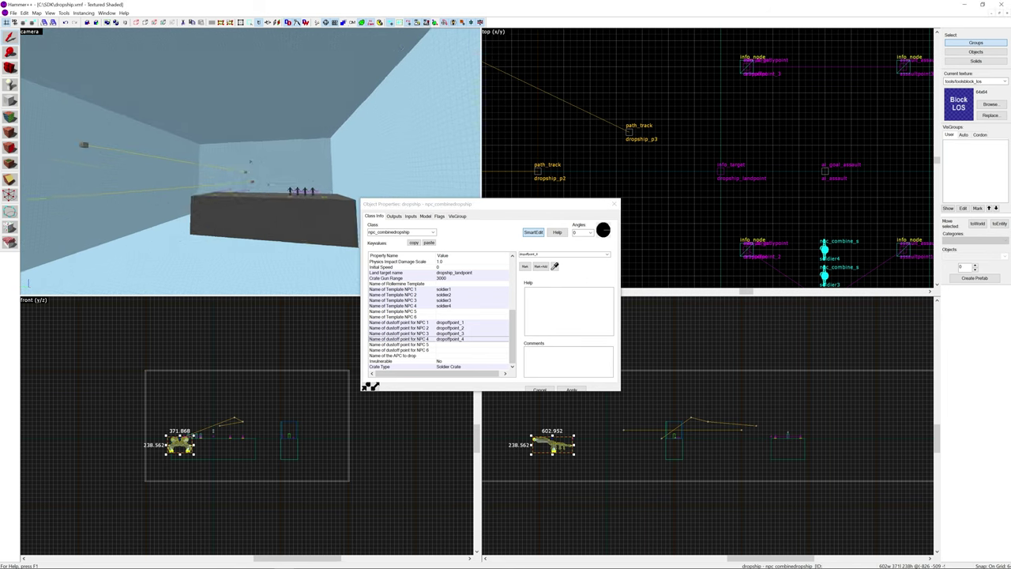
{"action": "key", "text": "w"}
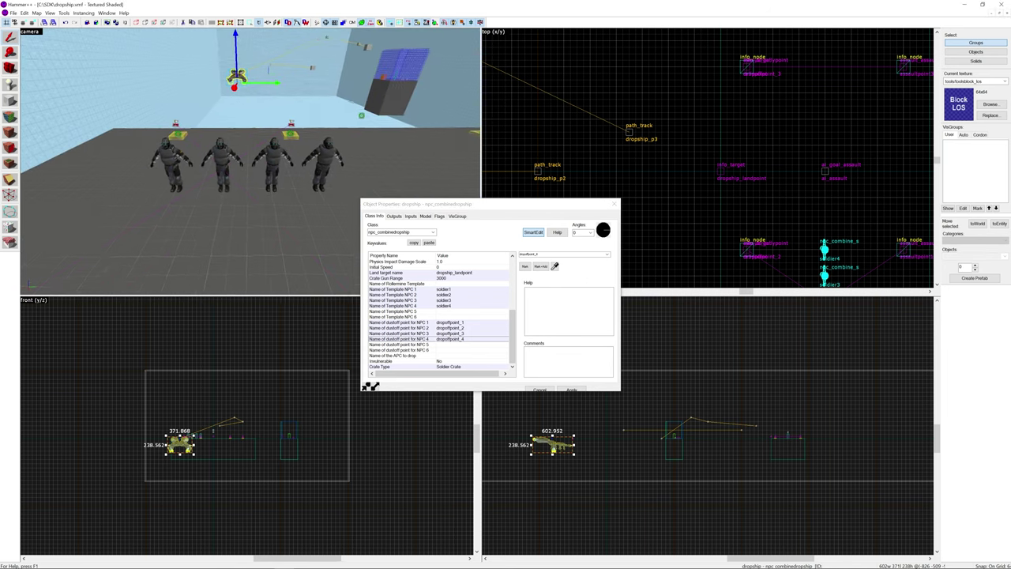
{"action": "key", "text": "z"}
{"action": "left_click", "coordinate": [182, 159]}
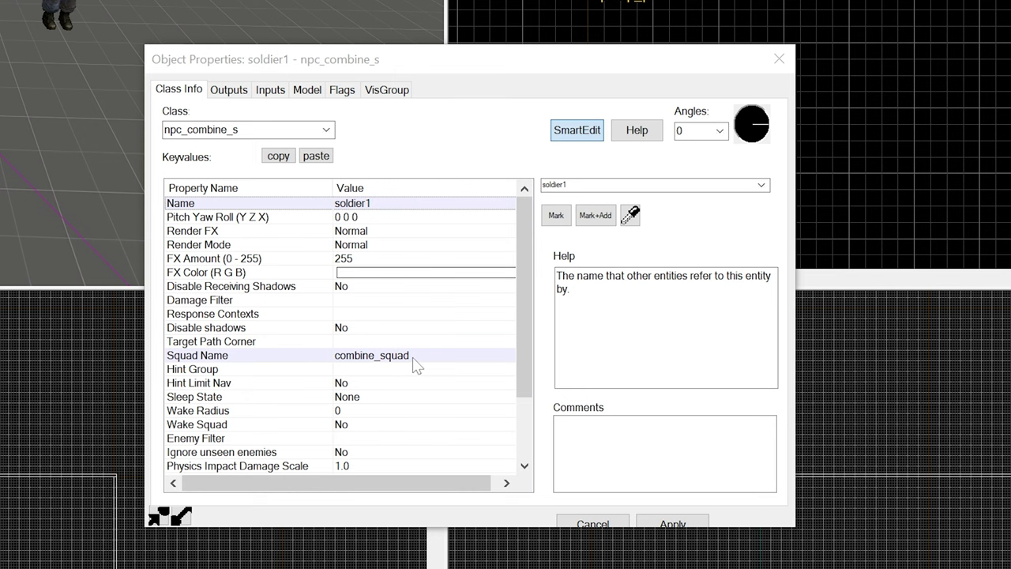
{"action": "left_click", "coordinate": [469, 323]}
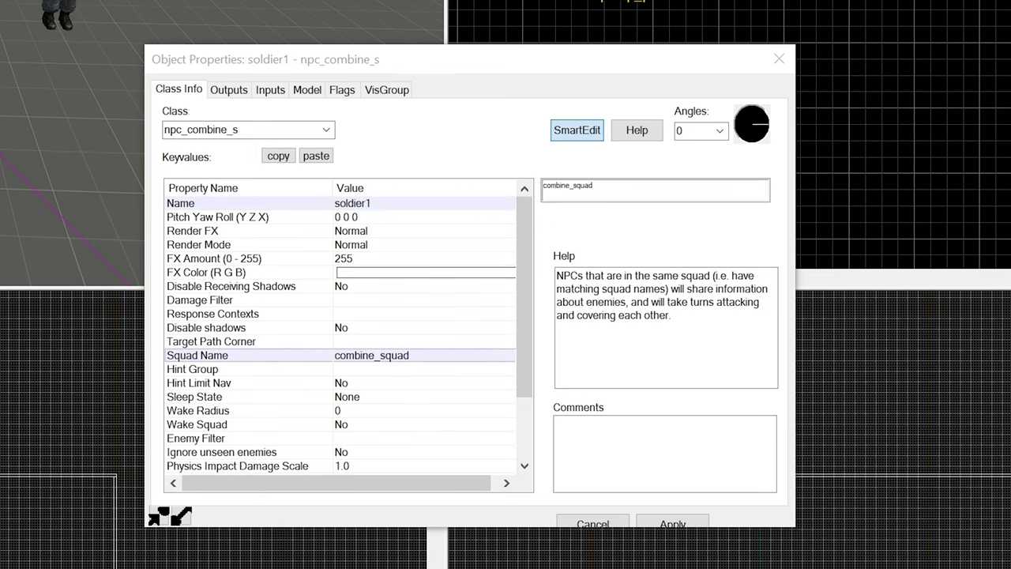
Compare the Squad Name across the selected soldiers, reselect soldier1 and check its Number of Grenades property
{"action": "left_click", "coordinate": [228, 162], "text": "ctrl"}
{"action": "left_click", "coordinate": [59, 5], "text": "ctrl"}
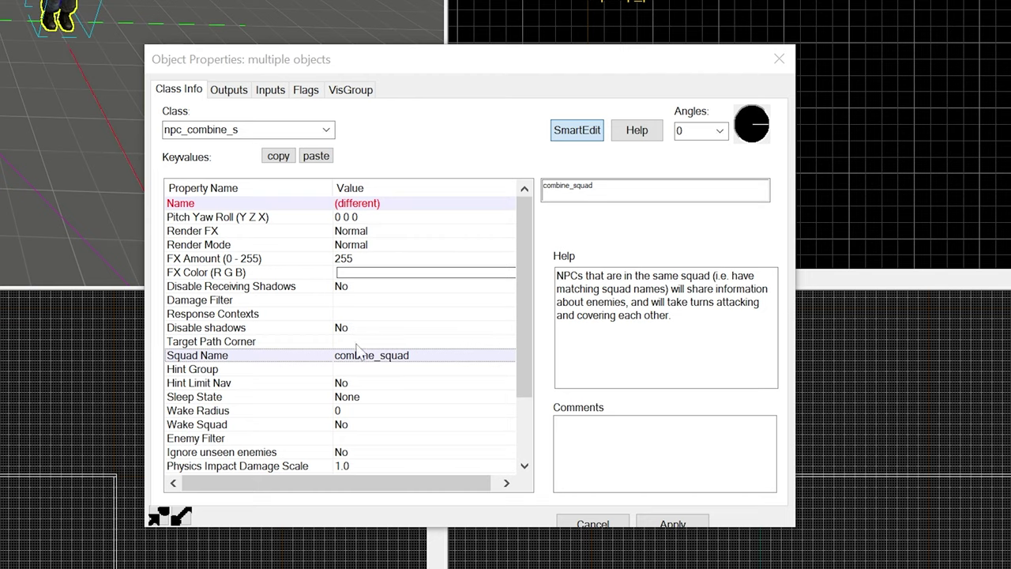
{"action": "left_click", "coordinate": [151, 2]}
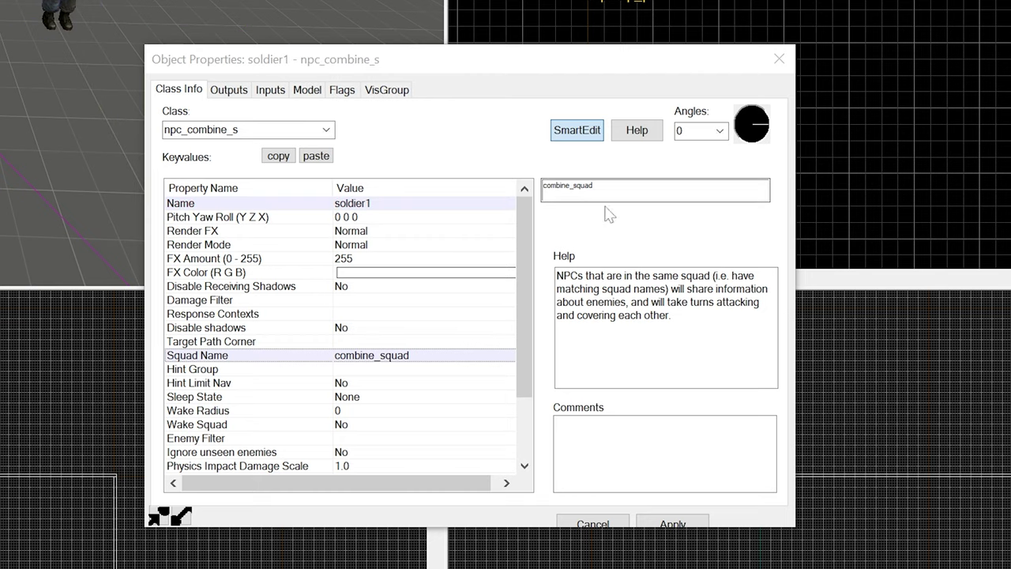
{"action": "scroll", "coordinate": [526, 245], "scroll_direction": "down", "scroll_amount": 2}
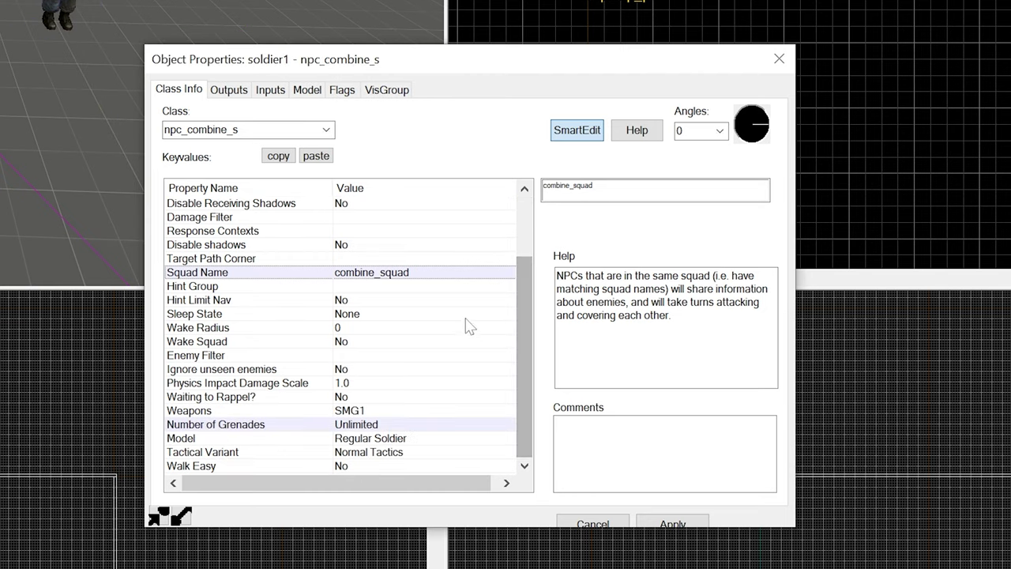
{"action": "left_click", "coordinate": [362, 425]}
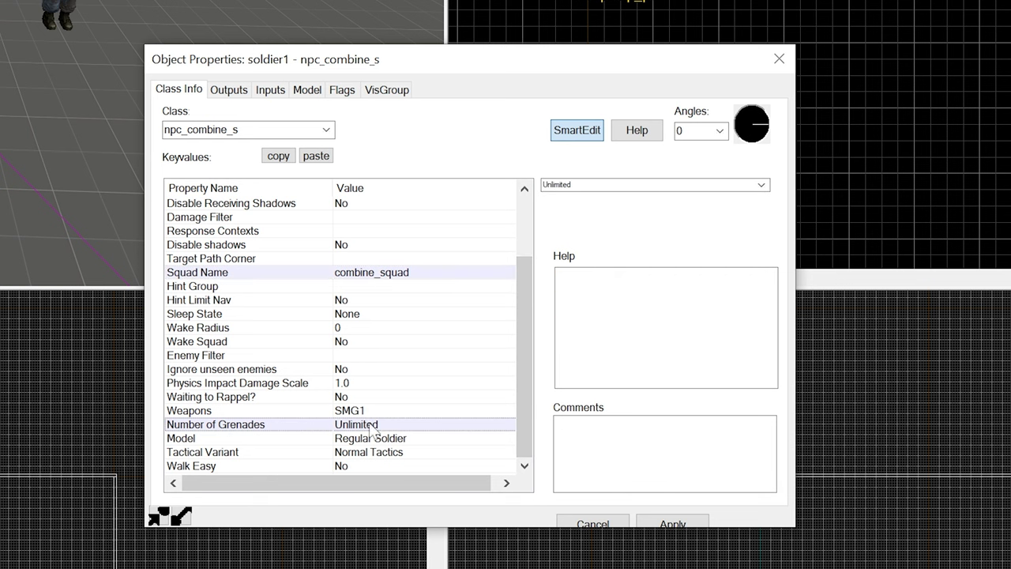
Select the soldier2 npc_combine_s and check its Weapons property
{"action": "left_click", "coordinate": [3, 6]}
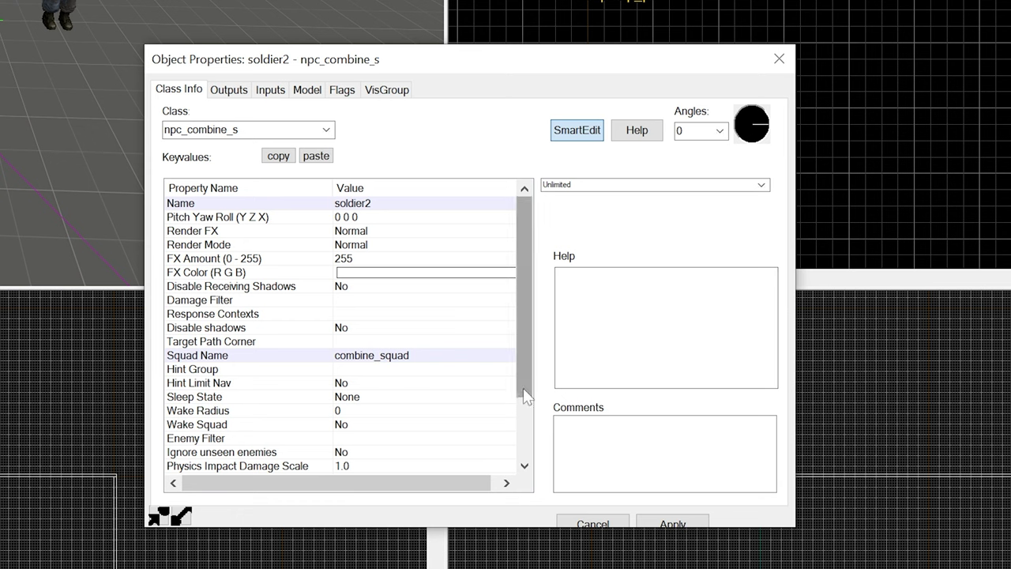
{"action": "scroll", "coordinate": [524, 387], "scroll_direction": "down", "scroll_amount": 2}
{"action": "left_click", "coordinate": [369, 411]}
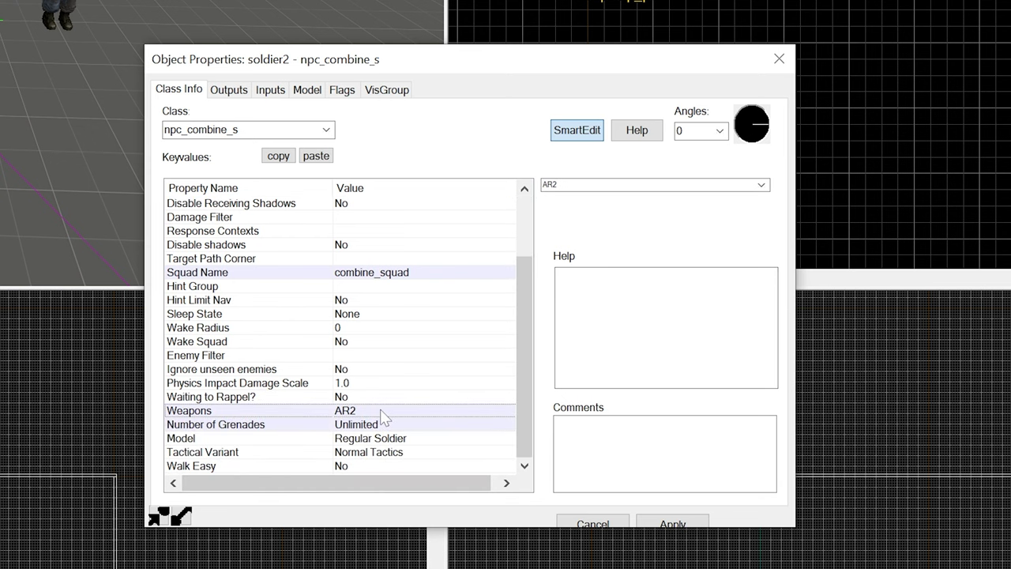
Review the flags of soldier2 and of all four soldiers selected together
{"action": "left_click", "coordinate": [342, 91]}
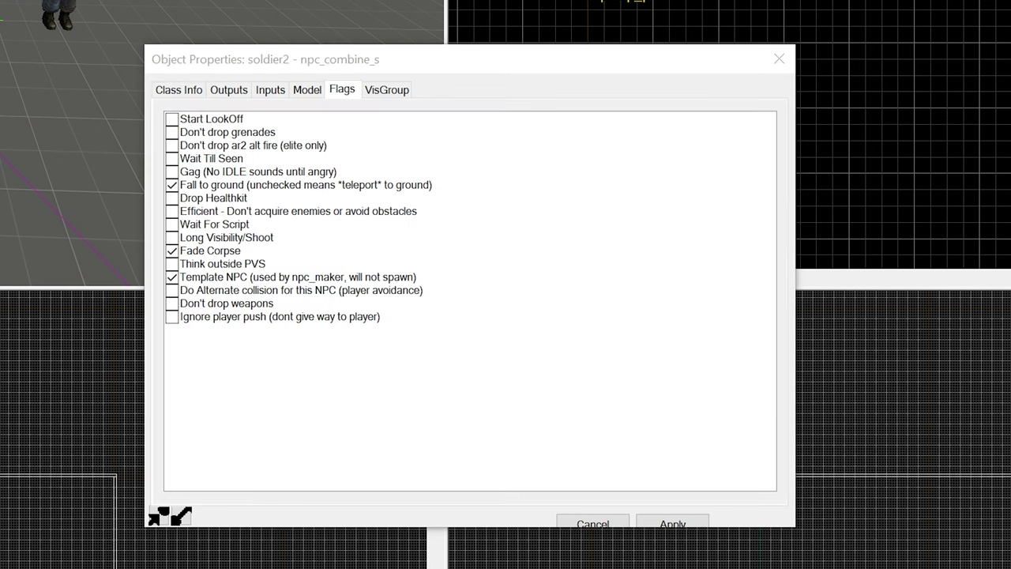
{"action": "left_click", "coordinate": [58, 3]}
{"action": "left_click", "coordinate": [8, 2], "text": "ctrl"}
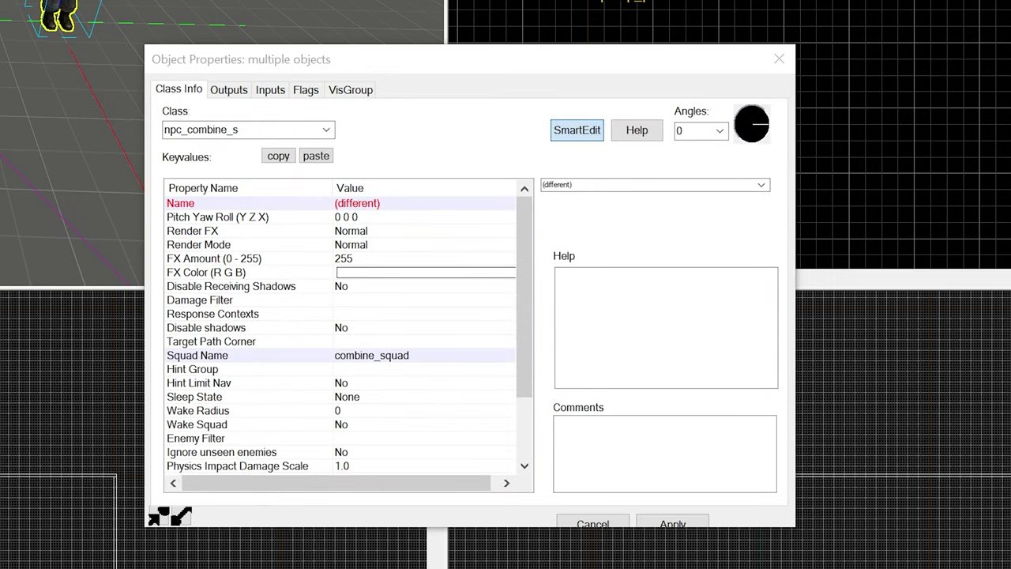
{"action": "left_click", "coordinate": [308, 90]}
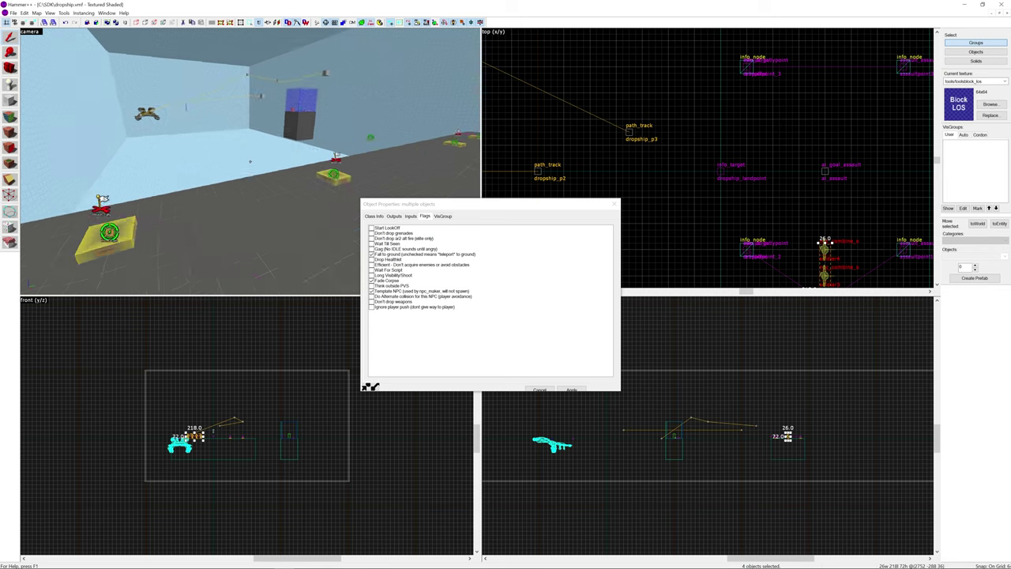
Select the dropoffpoint_1 and dropoffpoint_2 info_targets on the platform in turn and check their names
{"action": "key", "text": "z"}
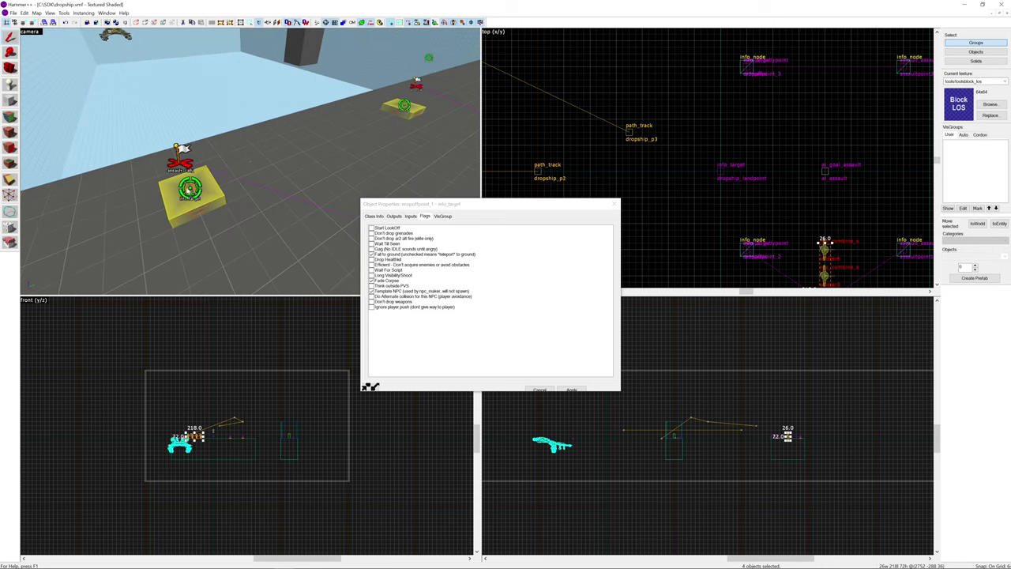
{"action": "left_click", "coordinate": [191, 188]}
{"action": "key", "text": "z"}
{"action": "key", "text": "w"}
{"action": "key", "text": "z"}
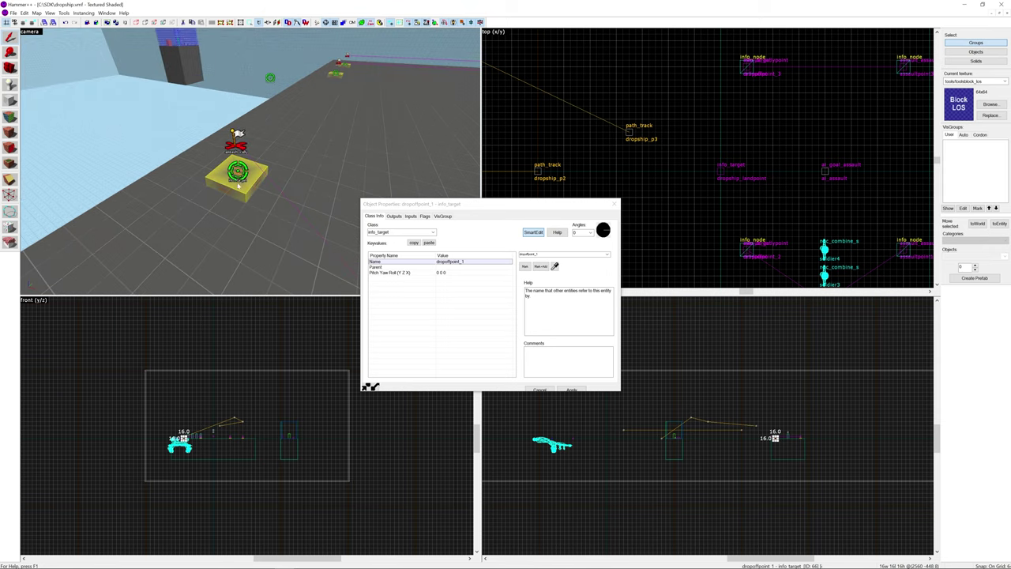
{"action": "left_click", "coordinate": [241, 175]}
{"action": "key", "text": "z"}
{"action": "key", "text": "w"}
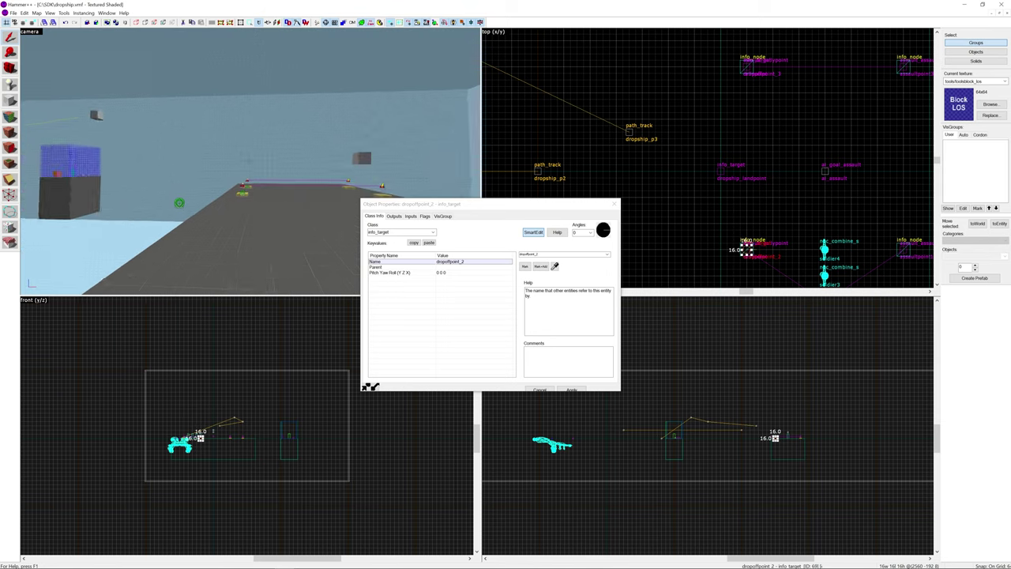
Select the dropoffpoint_3 and dropoffpoint_4 info_targets on their yellow nodes in turn and check their names
{"action": "key", "text": "z"}
{"action": "left_click", "coordinate": [263, 192]}
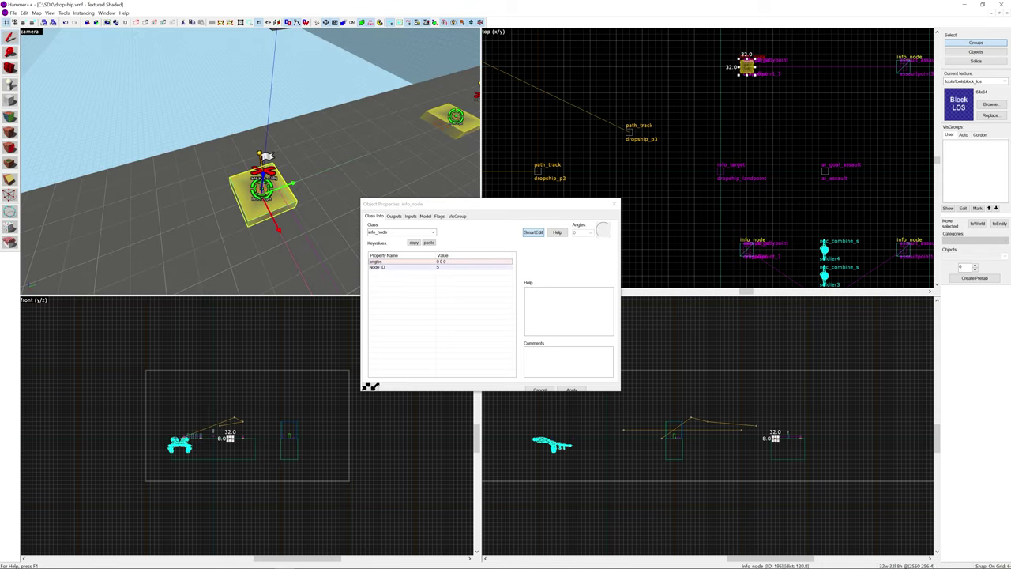
{"action": "key", "text": "z"}
{"action": "key", "text": "w"}
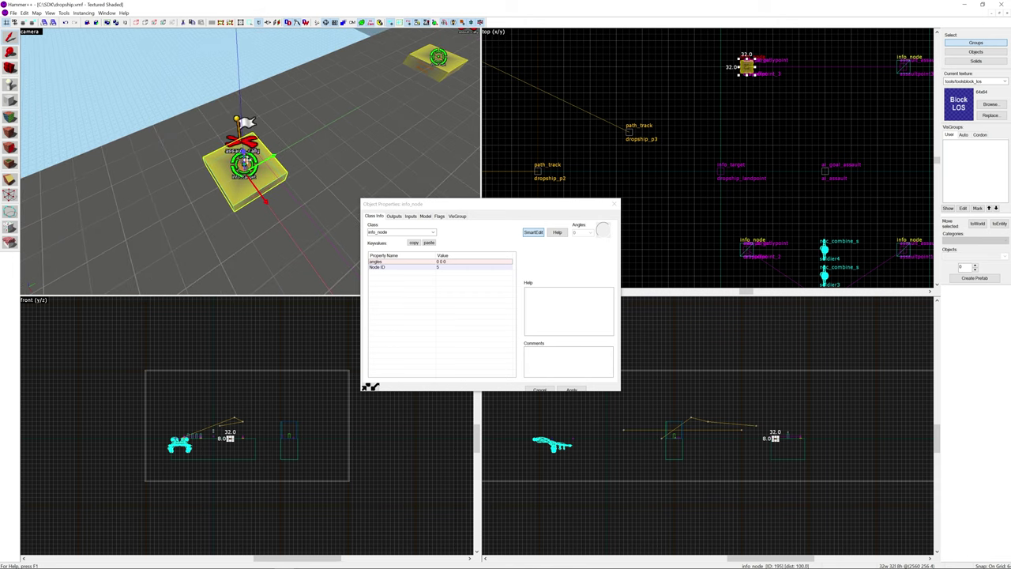
{"action": "left_click", "coordinate": [247, 164]}
{"action": "key", "text": "ctrl+shift+e"}
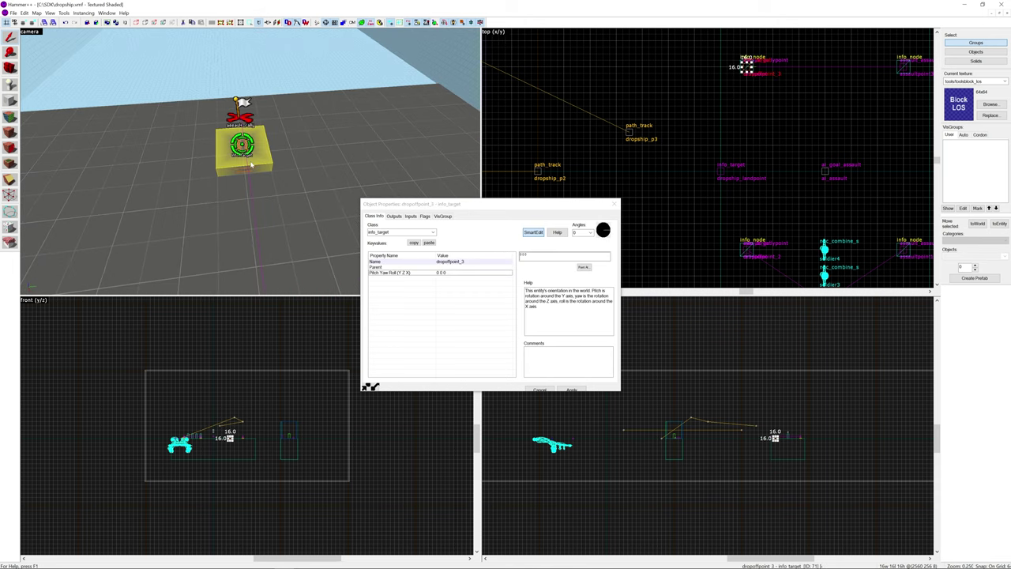
{"action": "left_click", "coordinate": [248, 162]}
Select the assault_rallypoints linked to assaultpoint3 and assaultpoint4 in turn and review their Assault Point and Assault Delay properties
{"action": "key", "text": "s"}
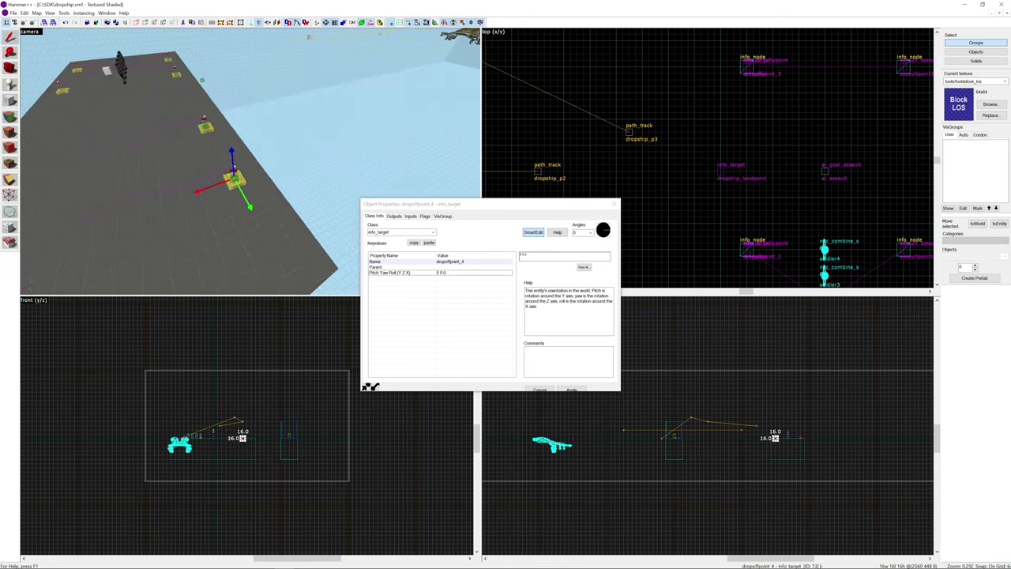
{"action": "key", "text": "s"}
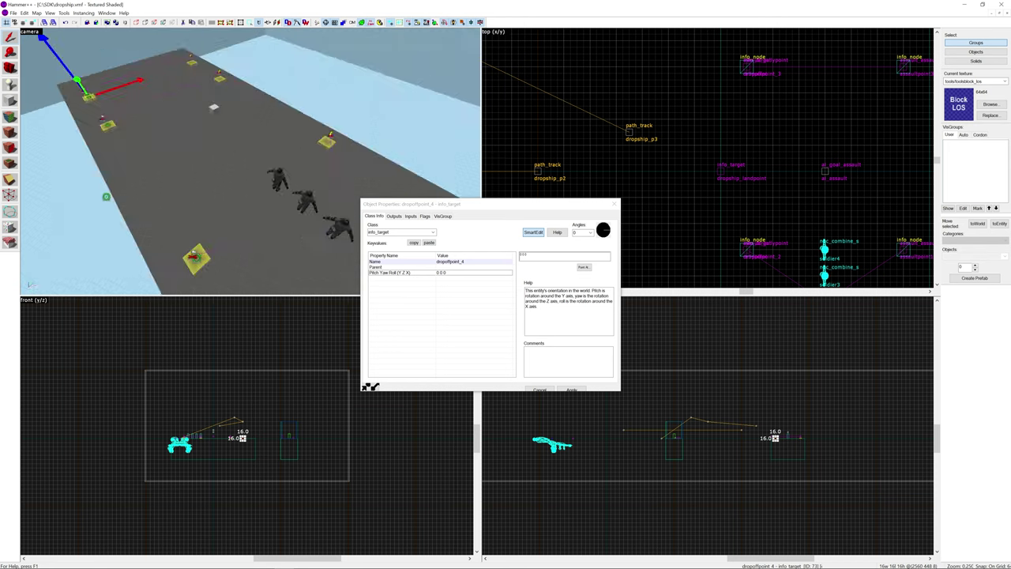
{"action": "key", "text": "w"}
{"action": "left_click", "coordinate": [265, 164]}
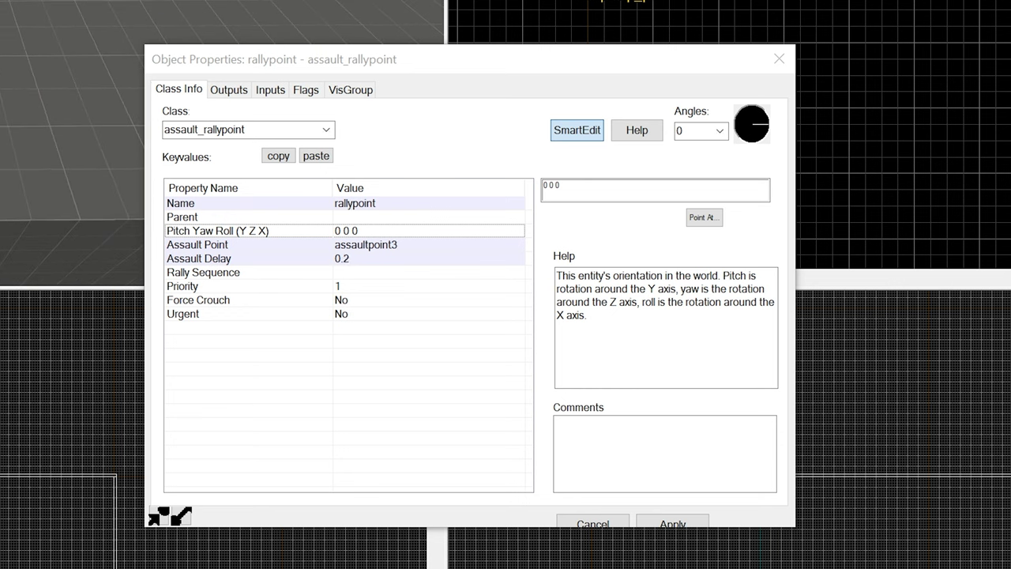
{"action": "left_click", "coordinate": [247, 14]}
{"action": "left_click", "coordinate": [359, 260]}
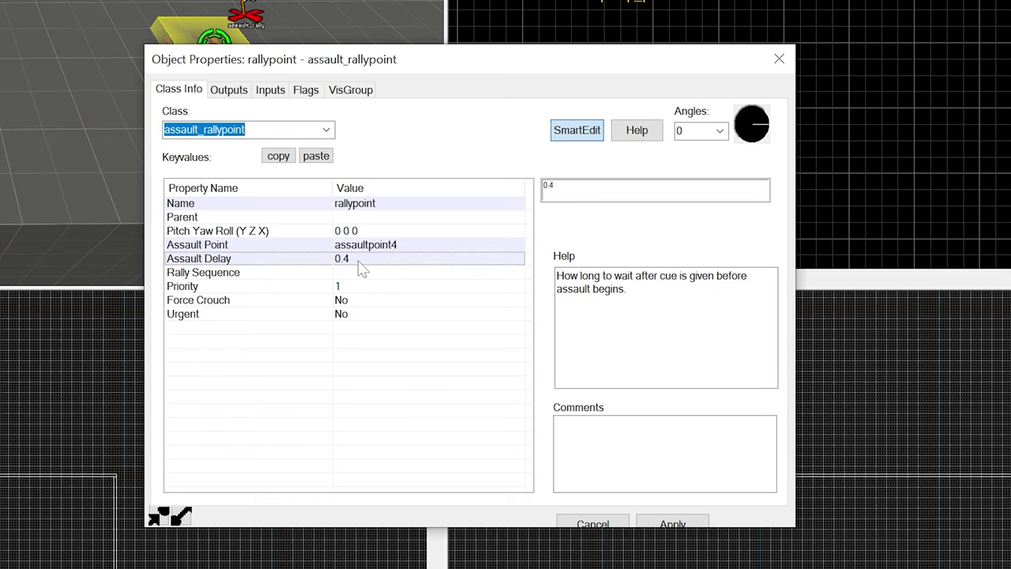
{"action": "left_click", "coordinate": [306, 92]}
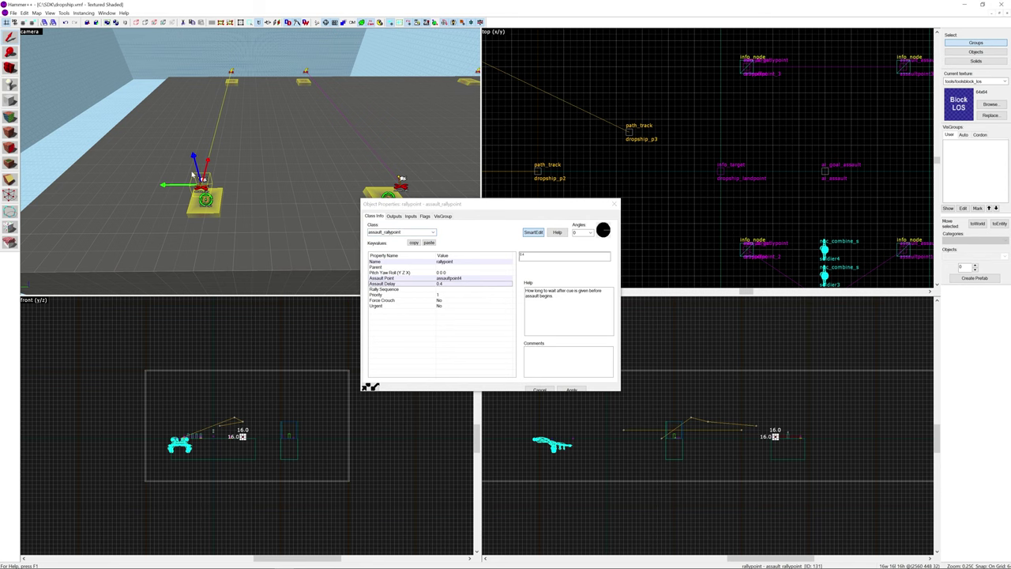
Follow the rally point's link across the platform and select the assaultpoint4 assault_assaultpoint to review its properties
{"action": "key", "text": "d"}
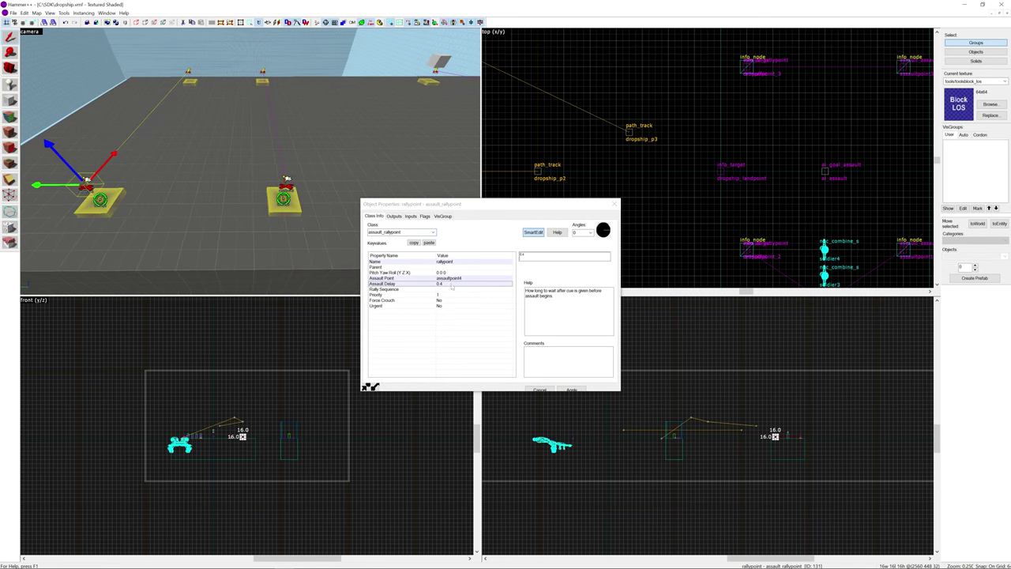
{"action": "key", "text": "z"}
{"action": "key", "text": "w"}
{"action": "key", "text": "z"}
{"action": "left_click", "coordinate": [221, 191]}
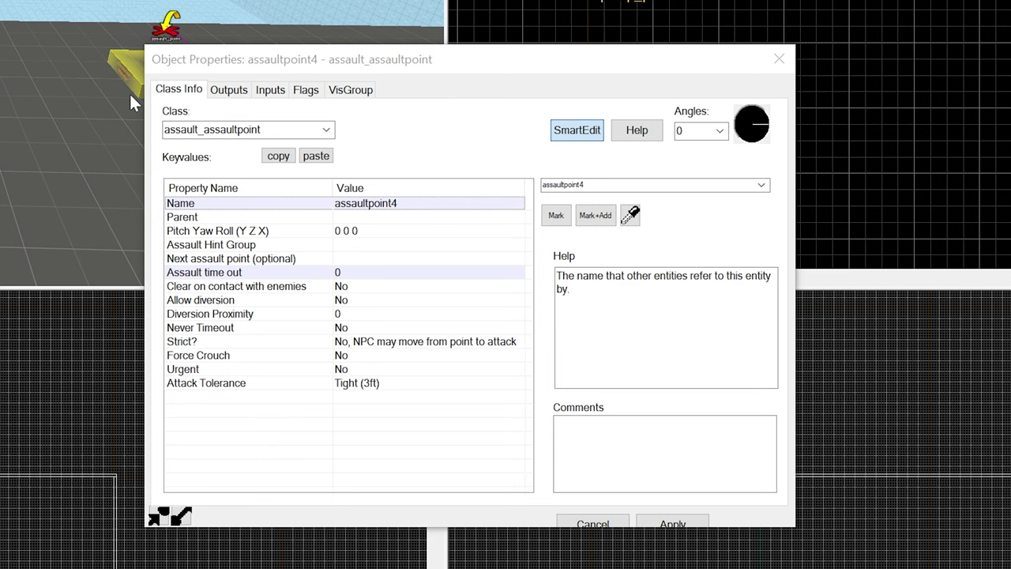
Select the assaultpoint3 and assaultpoint1 assault_assaultpoints in turn and review their names and properties
{"action": "key", "text": "z"}
{"action": "key", "text": "z"}
{"action": "left_click", "coordinate": [251, 158]}
{"action": "key", "text": "z"}
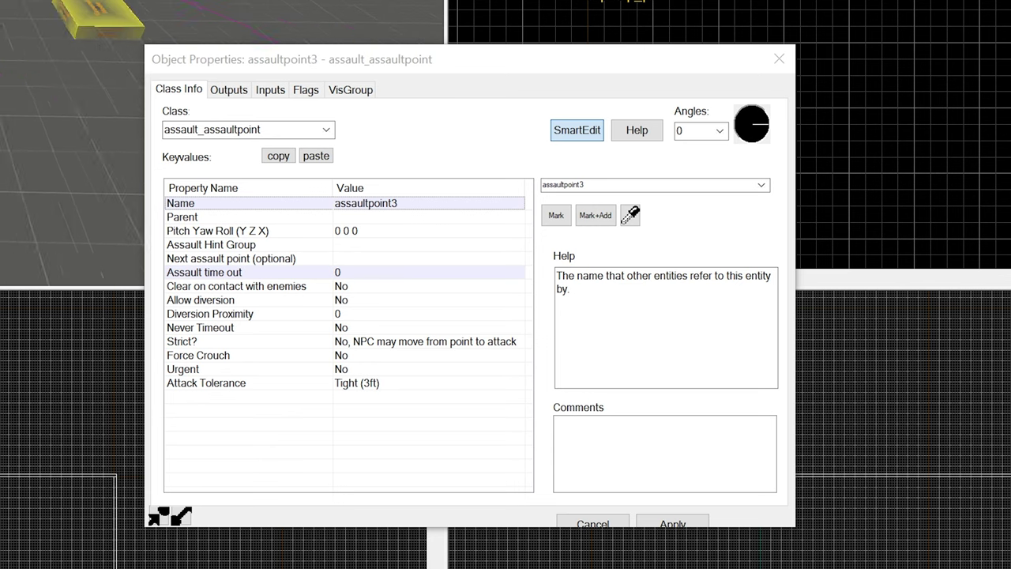
{"action": "key", "text": "z"}
{"action": "left_click", "coordinate": [48, 57]}
{"action": "key", "text": "z"}
{"action": "key", "text": "z"}
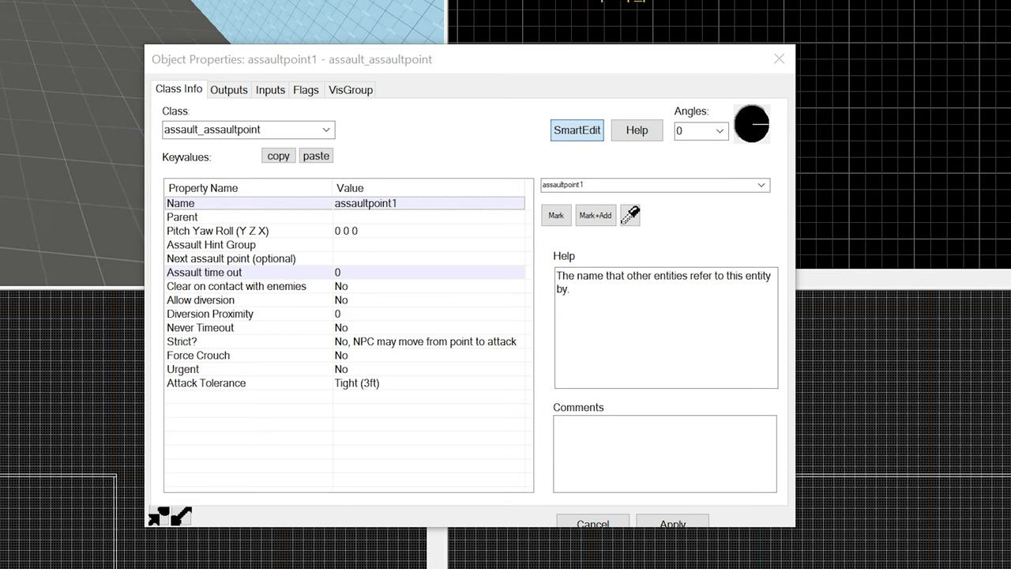
Select the assaultpoint2 assault_assaultpoint and review its flags and keyvalues
{"action": "left_click", "coordinate": [48, 57]}
{"action": "left_click", "coordinate": [304, 90]}
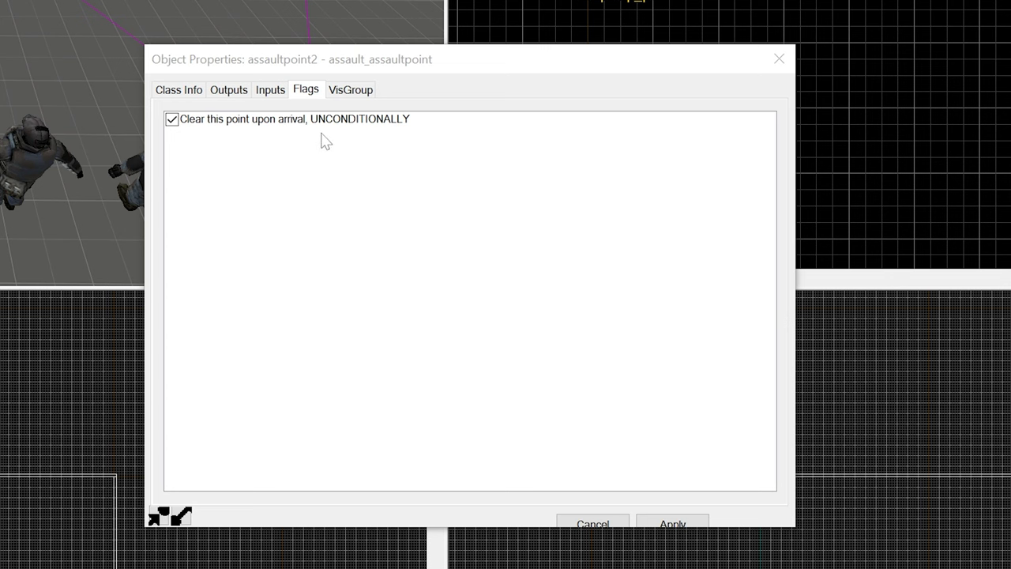
{"action": "left_click", "coordinate": [177, 92]}
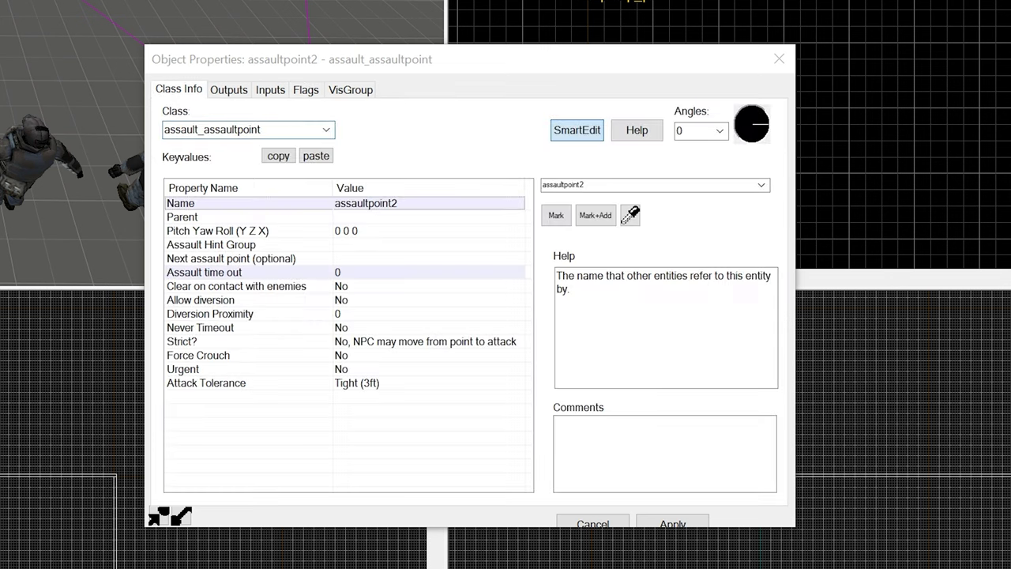
Inspect the Actor(s) to affect property of the ai_assault ai_goal_assault, and check the names of the npc_combine_s soldiers it targets
{"action": "left_click", "coordinate": [269, 178]}
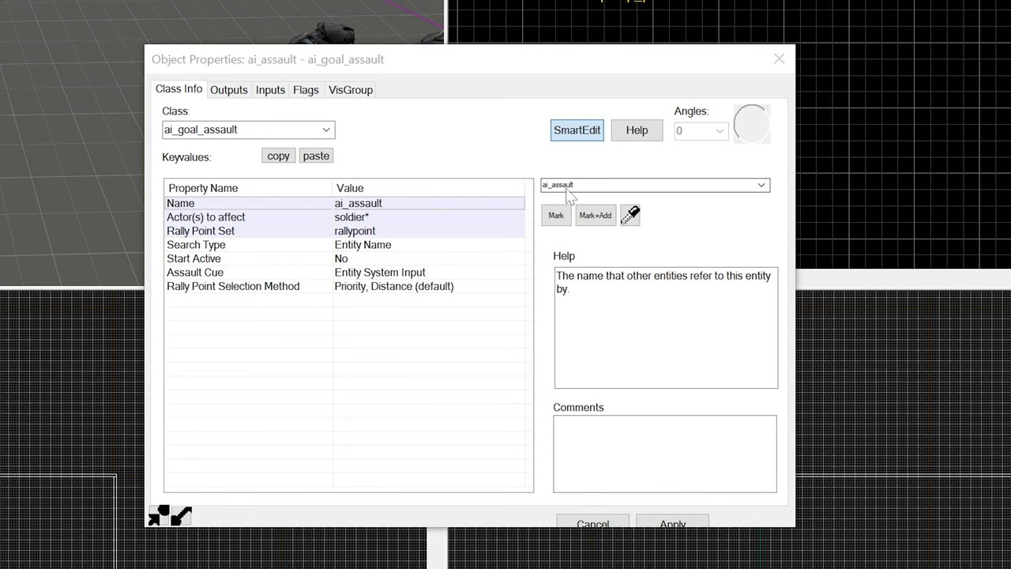
{"action": "left_click", "coordinate": [397, 222]}
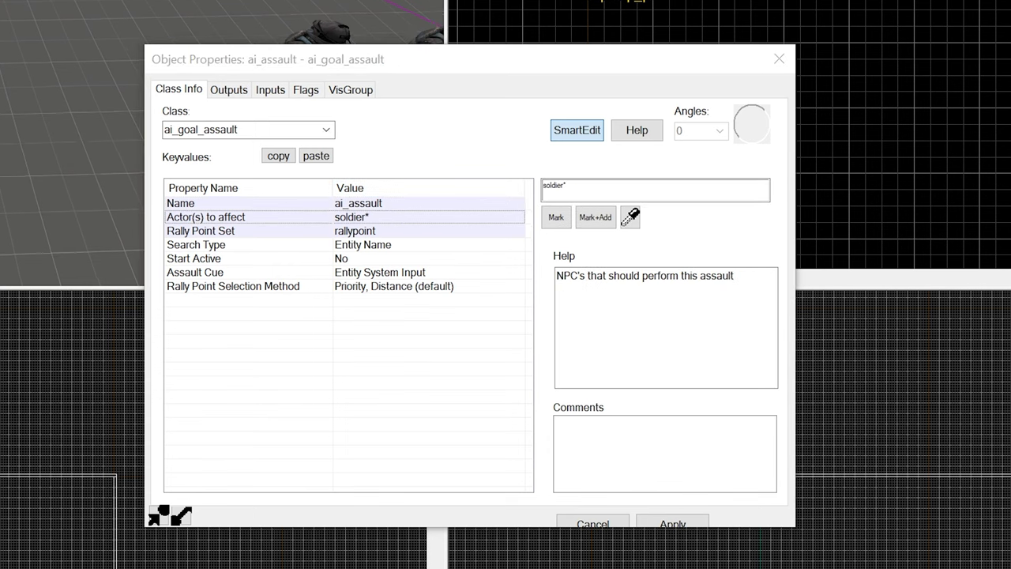
{"action": "left_click", "coordinate": [88, 38]}
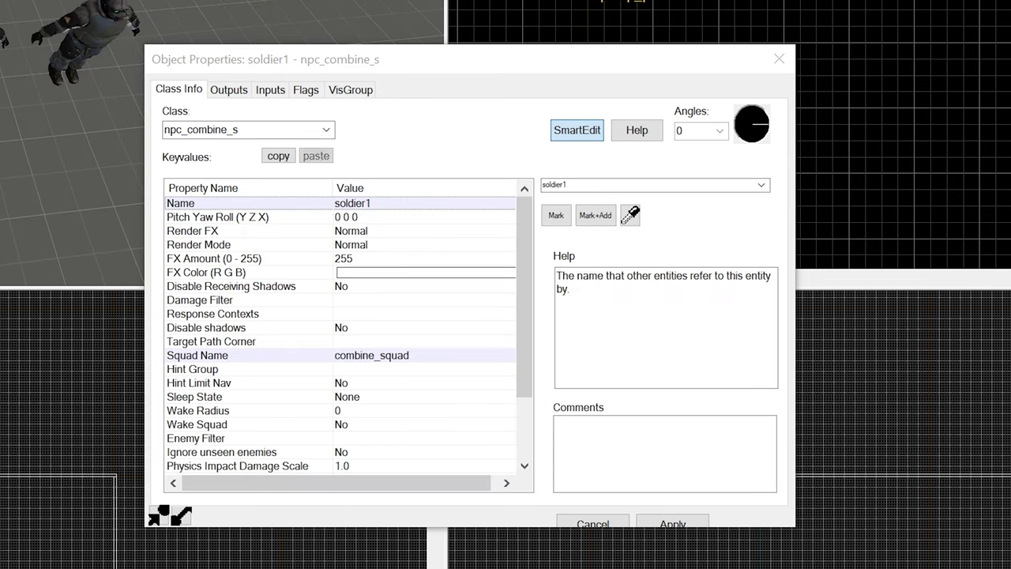
{"action": "left_click", "coordinate": [73, 41]}
{"action": "left_click", "coordinate": [73, 41]}
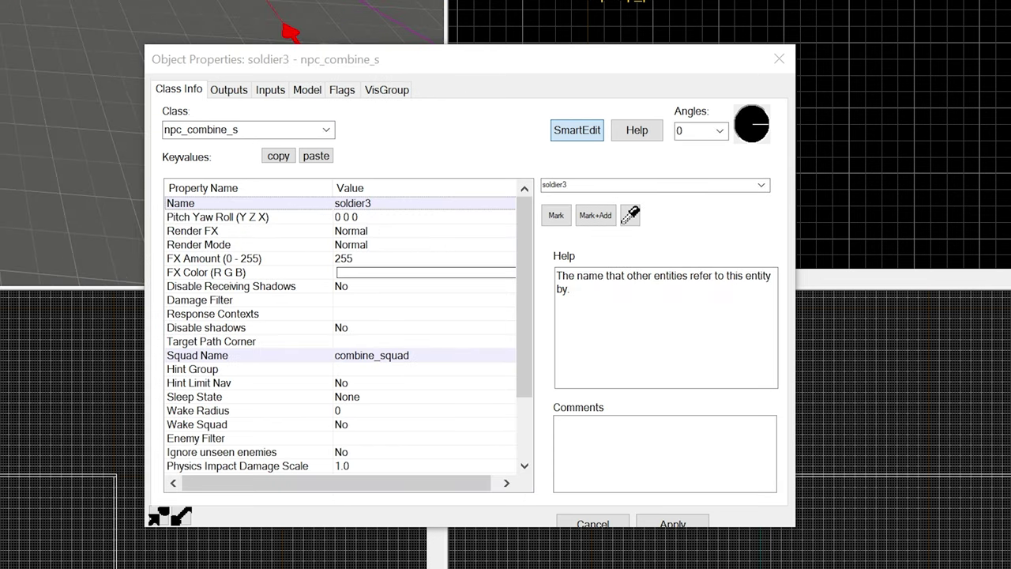
Reselect the ai_assault ai_goal_assault and review its Actor(s) to affect and Rally Point Set properties and its flags
{"action": "left_click", "coordinate": [289, 30]}
{"action": "left_click", "coordinate": [368, 217]}
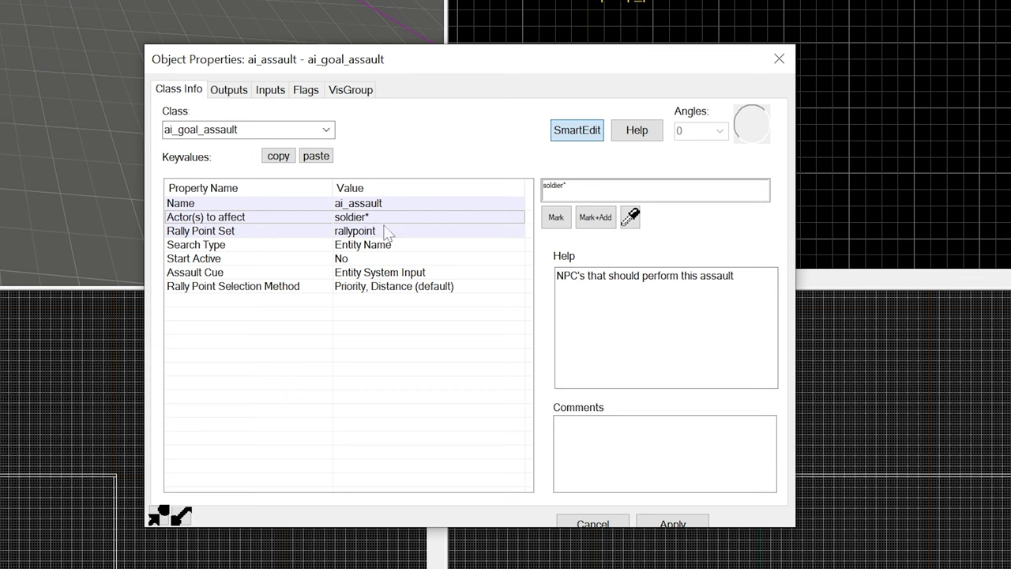
{"action": "left_click", "coordinate": [384, 230]}
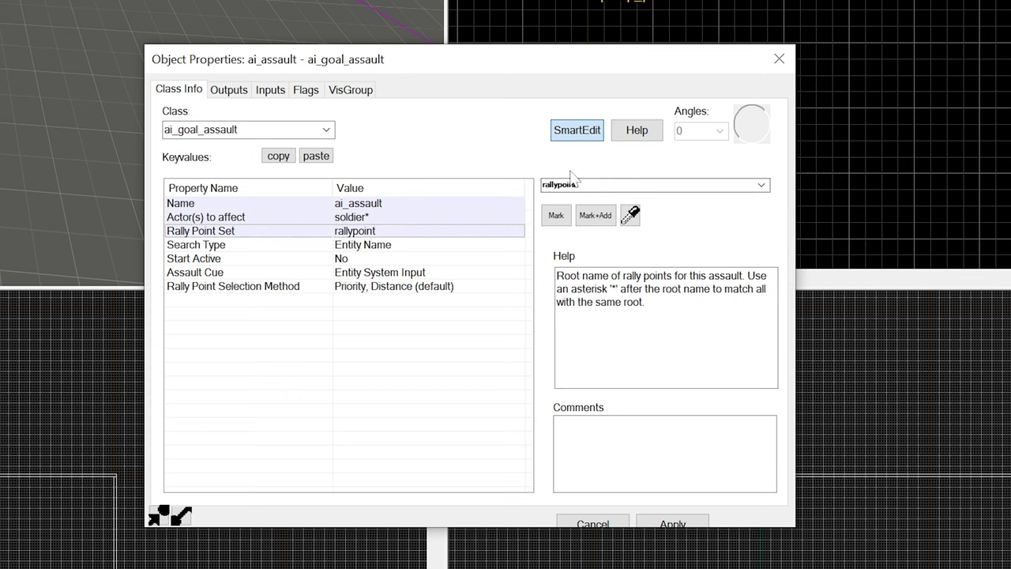
{"action": "left_click", "coordinate": [306, 92]}
{"action": "left_click", "coordinate": [174, 90]}
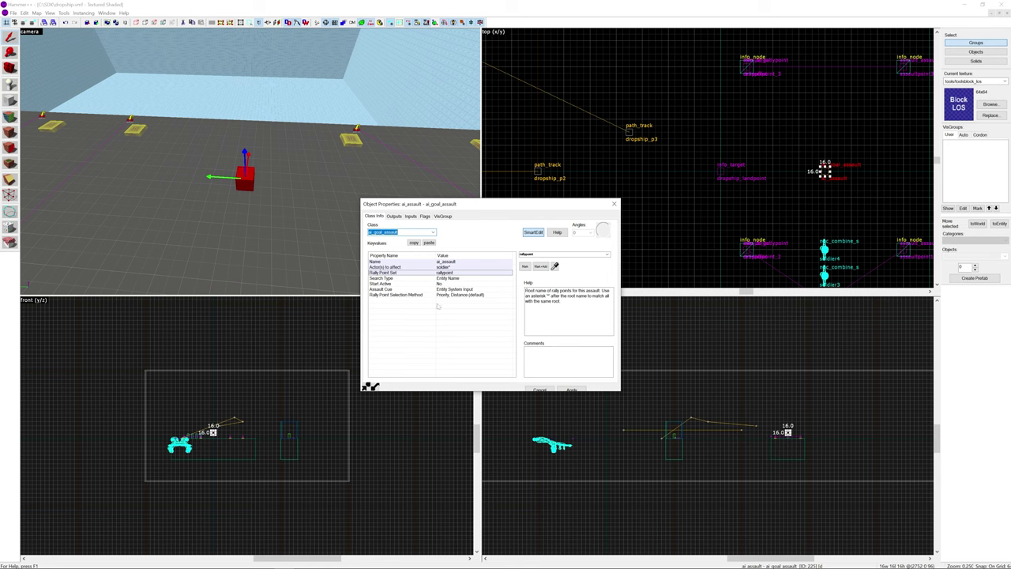
Clear the selection and survey the platform's nodes, rally links and soldiers, selecting the info_node by the soldiers along the way
{"action": "key", "text": "z"}
{"action": "key", "text": "s"}
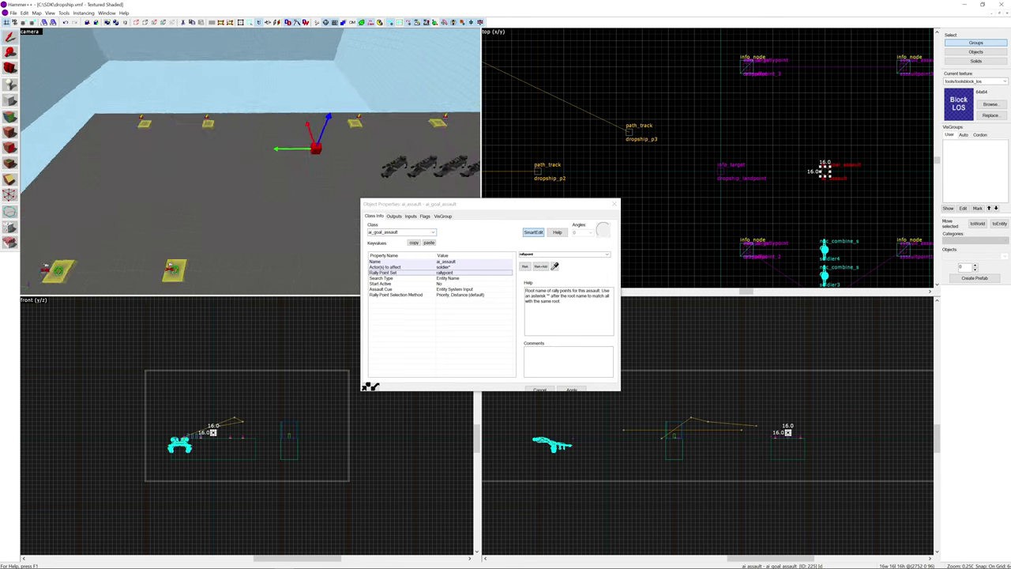
{"action": "key", "text": "Escape"}
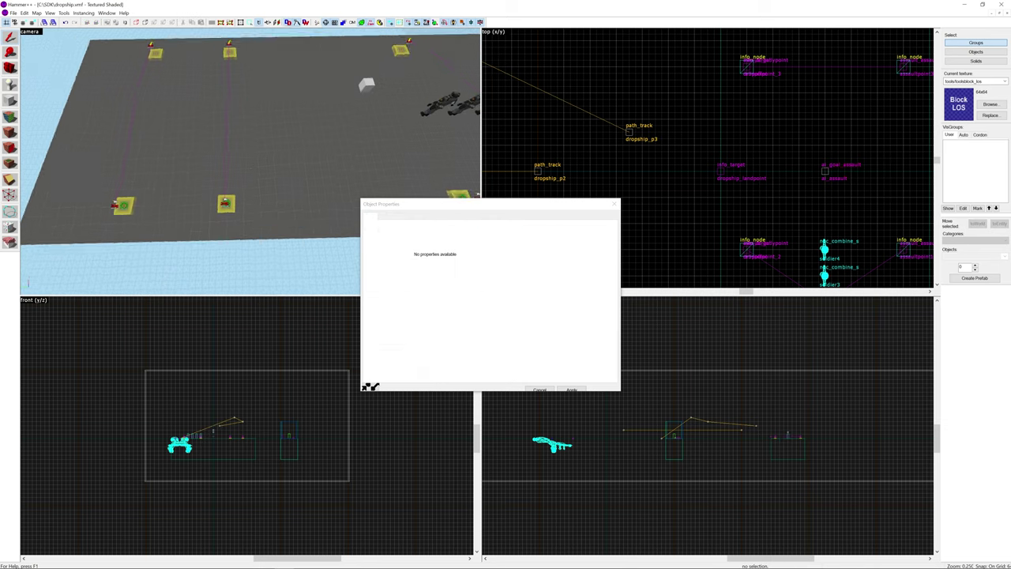
{"action": "key", "text": "a"}
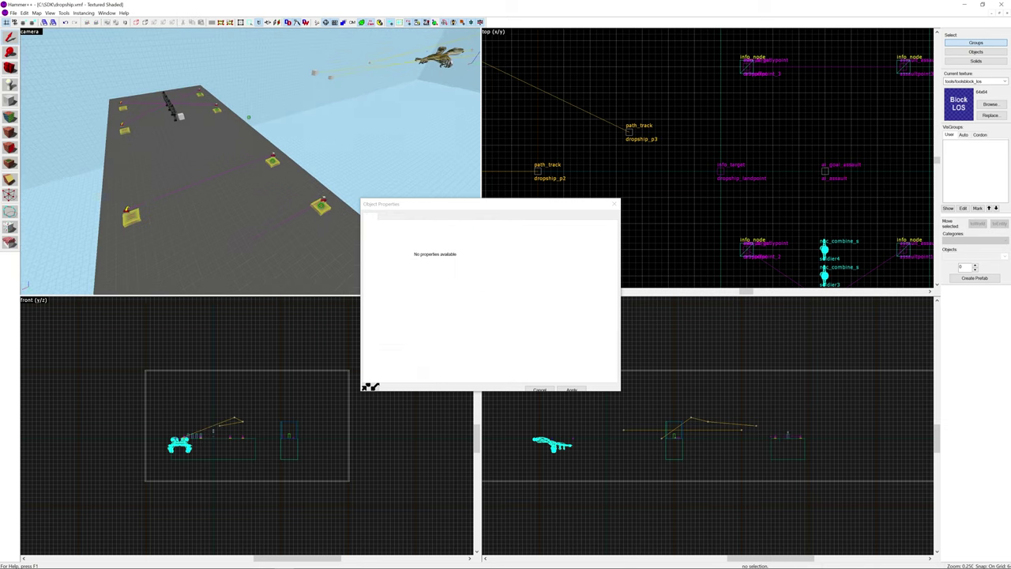
{"action": "key", "text": "z"}
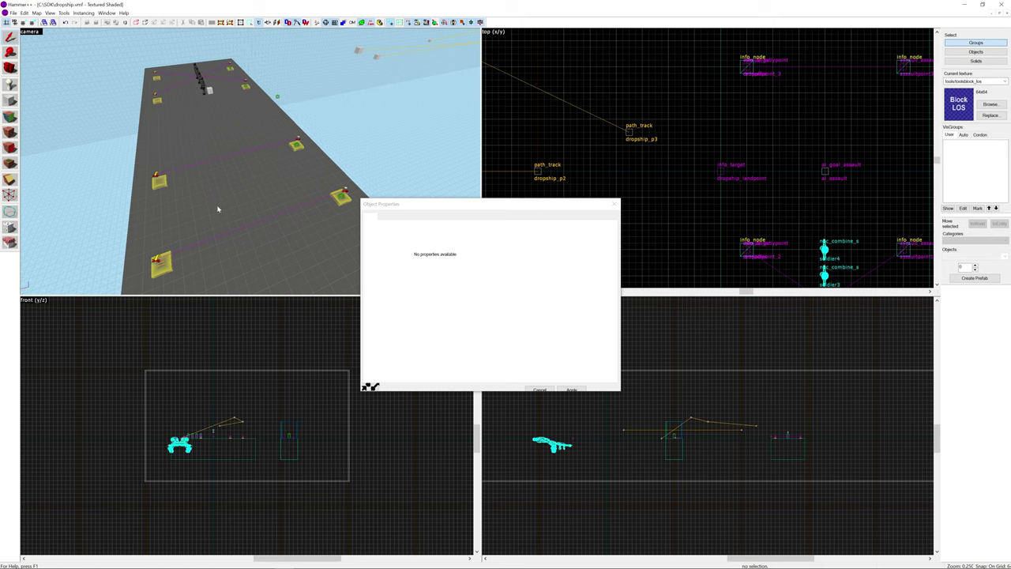
{"action": "key", "text": "z"}
{"action": "key", "text": "w"}
{"action": "key", "text": "a"}
{"action": "key", "text": "z"}
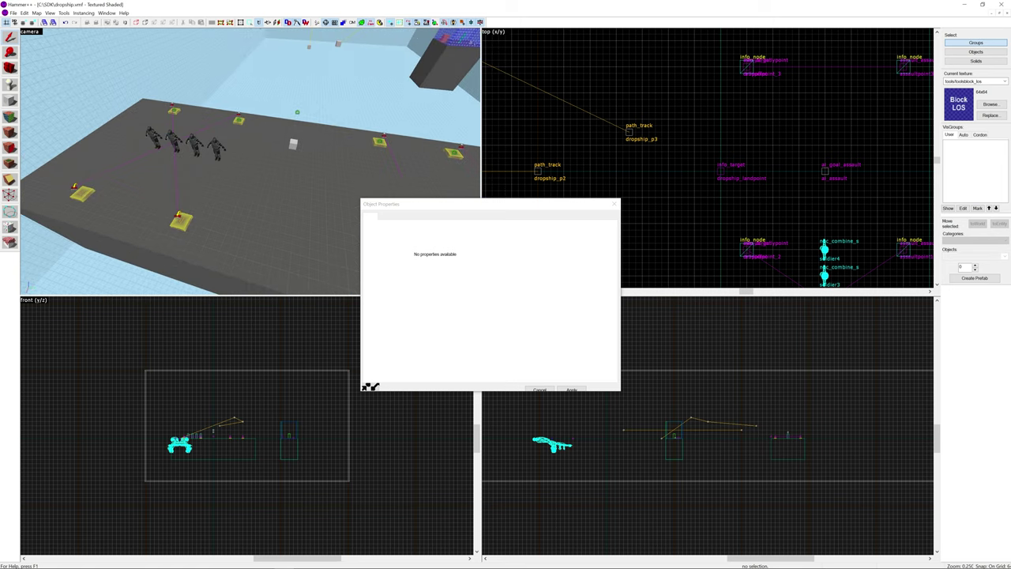
{"action": "left_click", "coordinate": [183, 225]}
{"action": "key", "text": "z"}
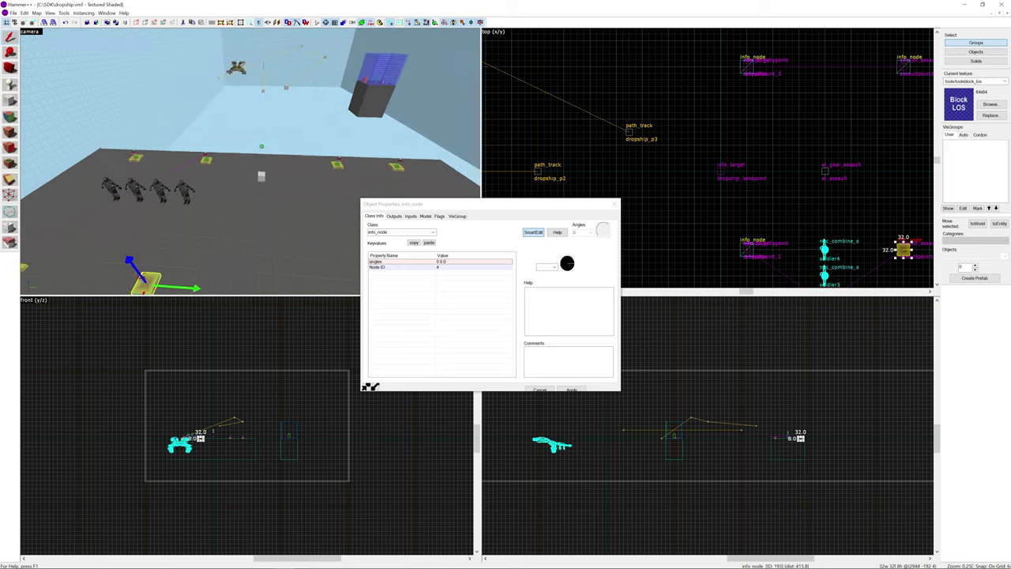
{"action": "key", "text": "w"}
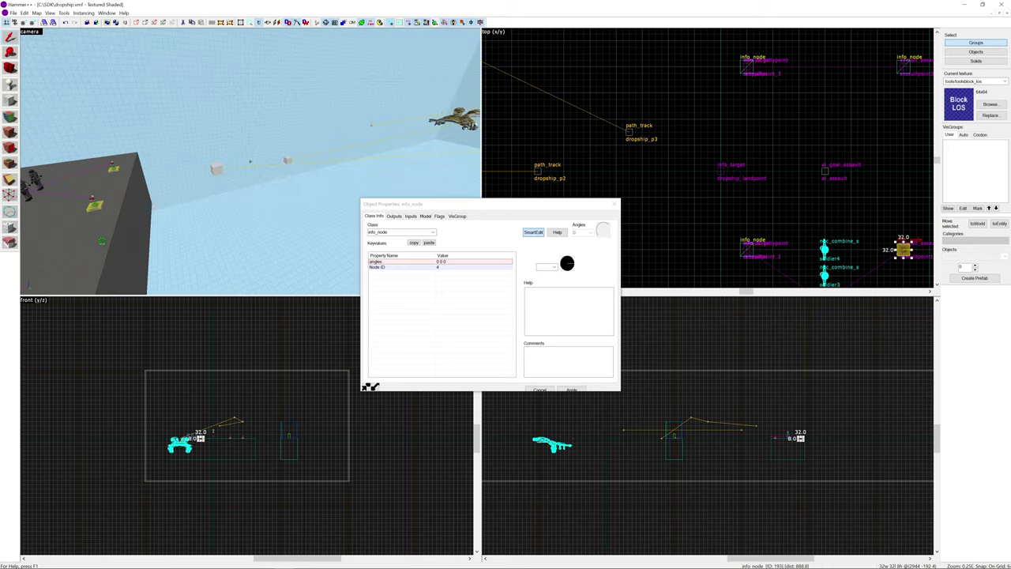
Select the dropship_p2 path_track and review its OnPass output that sends LandTakeCrate to the dropship
{"action": "left_click", "coordinate": [289, 162]}
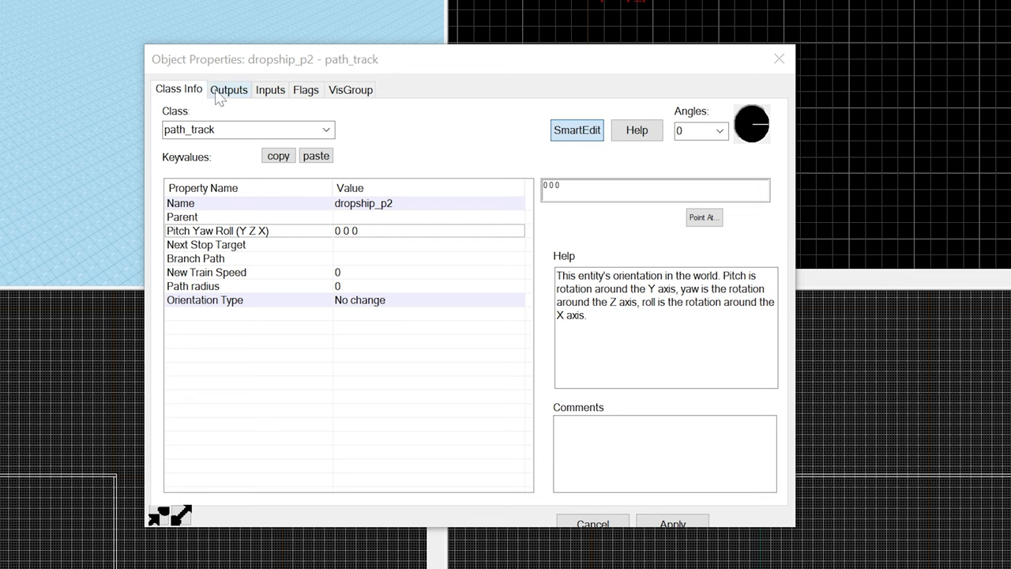
{"action": "left_click", "coordinate": [394, 216]}
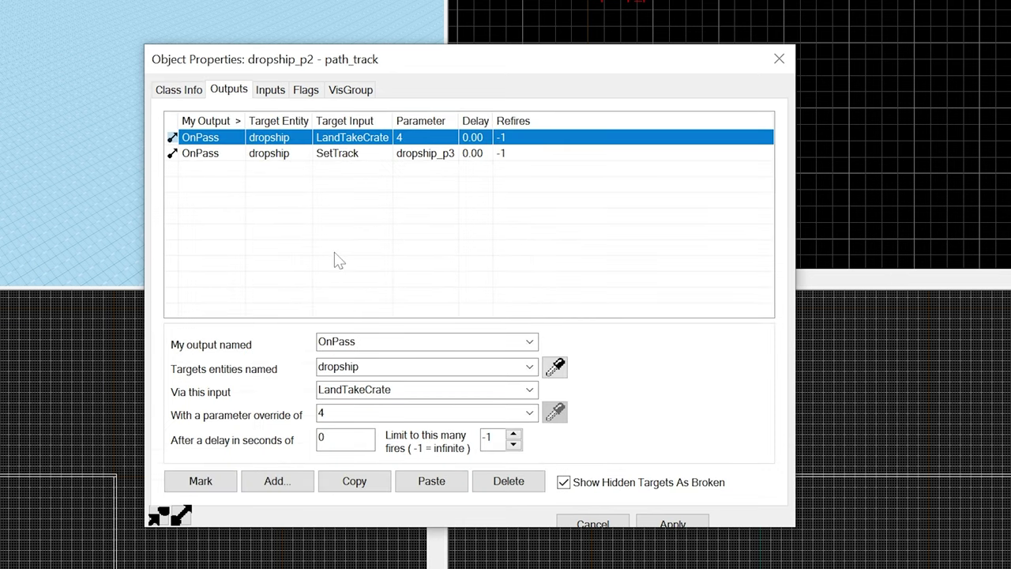
{"action": "left_click", "coordinate": [401, 389]}
{"action": "left_click", "coordinate": [531, 390]}
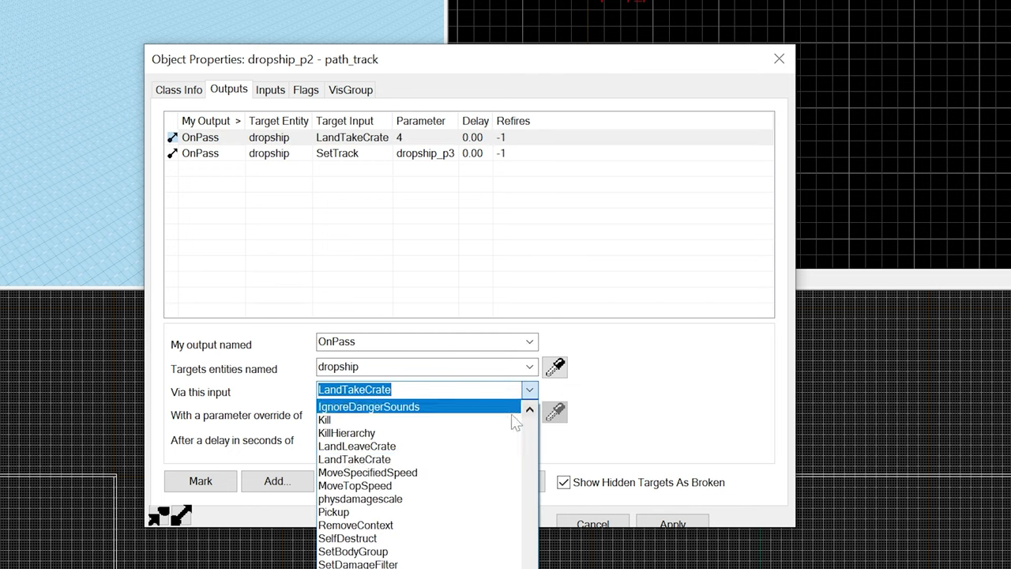
{"action": "left_click", "coordinate": [397, 459]}
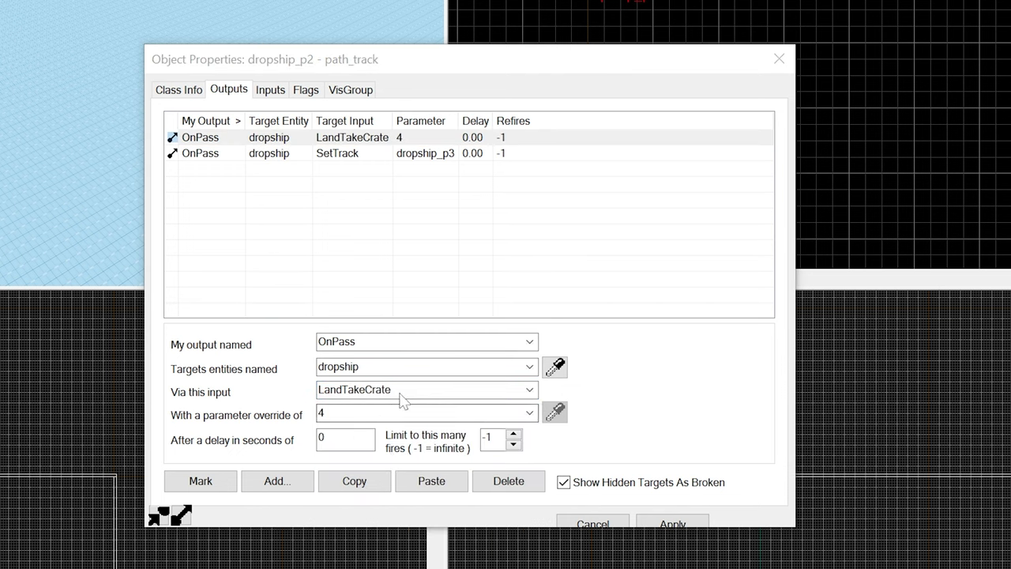
{"action": "left_click", "coordinate": [450, 396]}
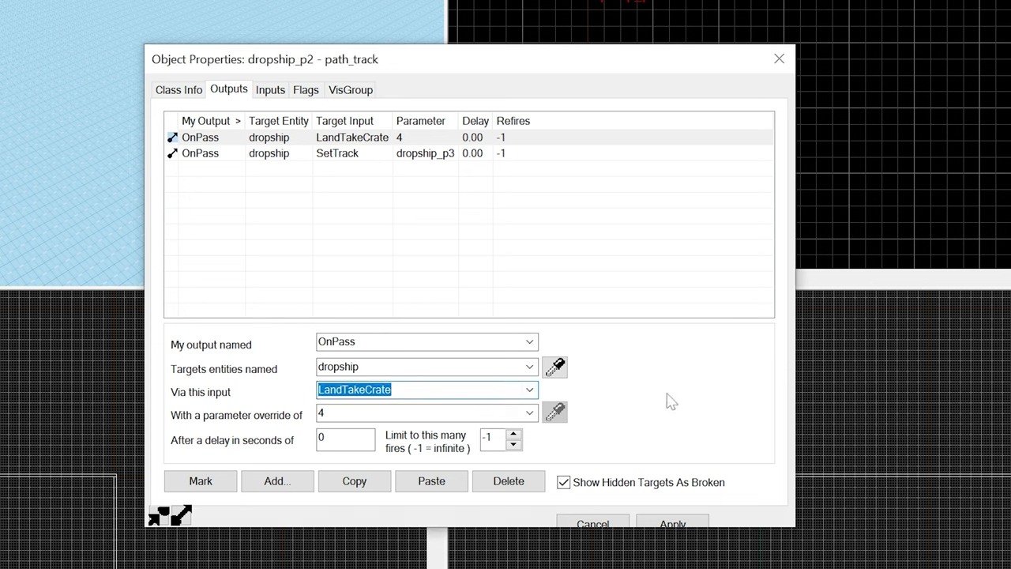
Switch the dropship_p2 landing output's input to LandLeaveCrate as an alternative, and set it back to LandTakeCrate
{"action": "left_click", "coordinate": [529, 390]}
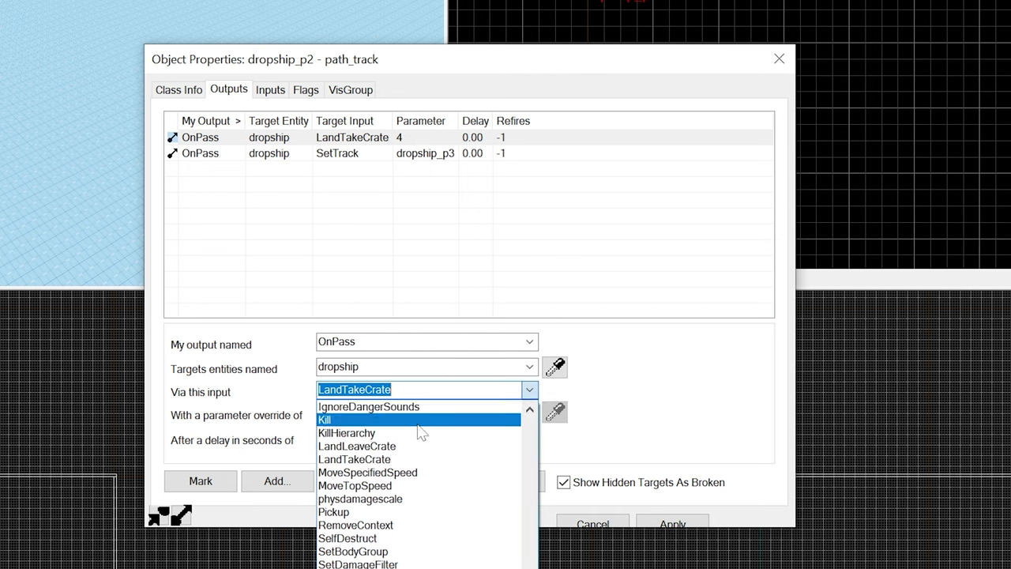
{"action": "left_click", "coordinate": [359, 447]}
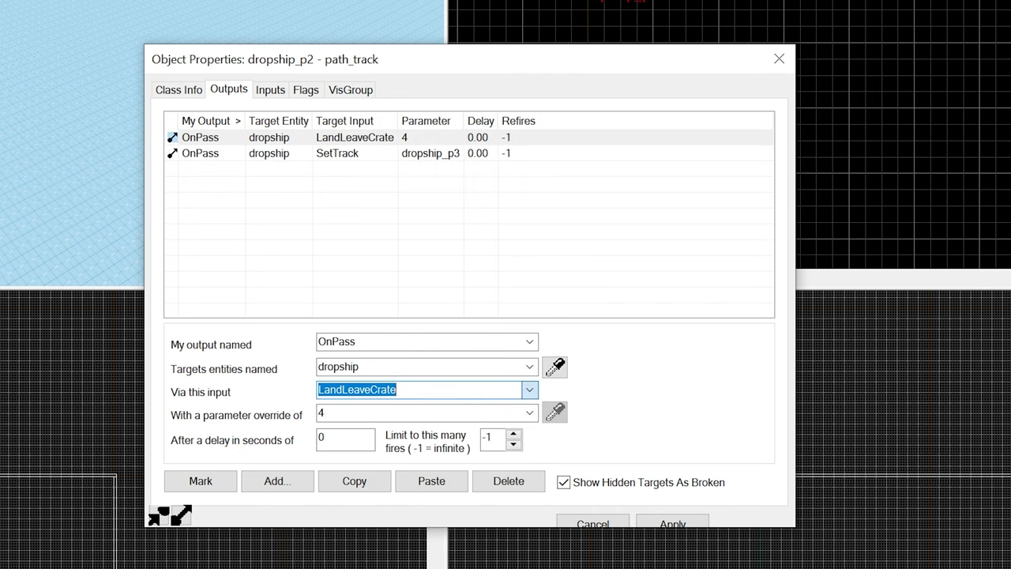
{"action": "left_click", "coordinate": [529, 390]}
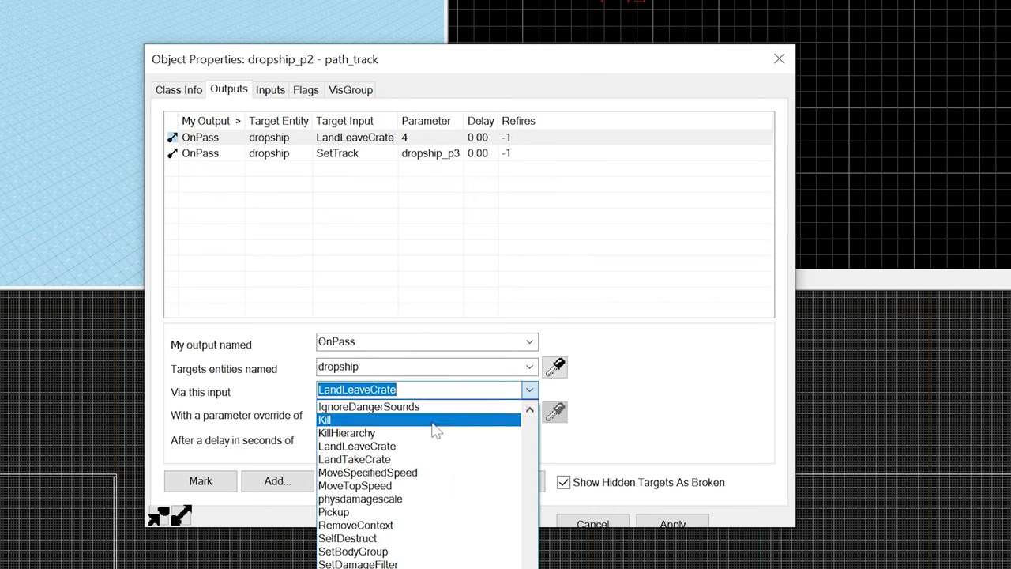
{"action": "left_click", "coordinate": [399, 459]}
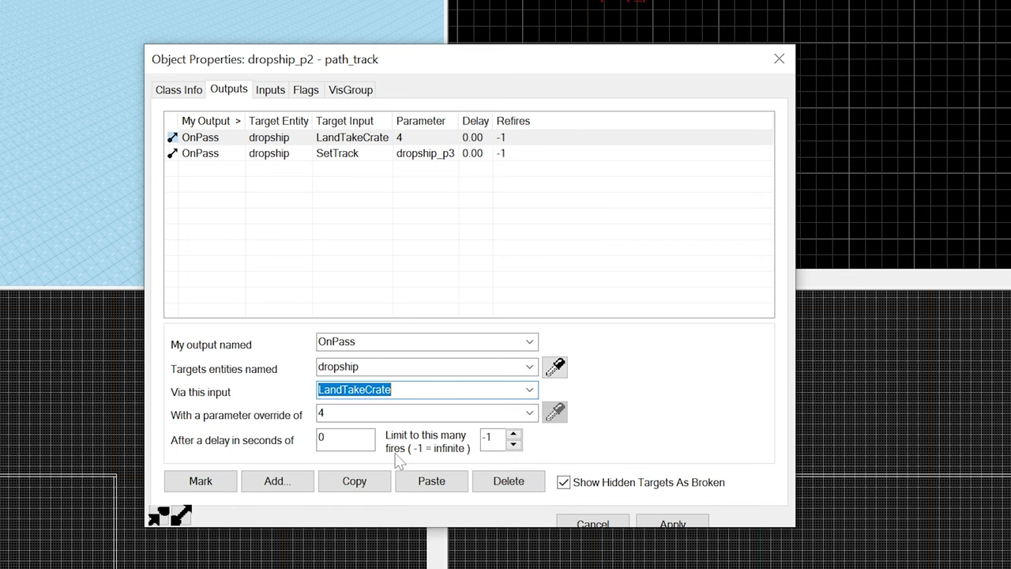
Review the available inputs and parameter override of the LandTakeCrate output, and inspect the SetTrack output on dropship_p2
{"action": "left_click", "coordinate": [419, 389]}
{"action": "left_click", "coordinate": [530, 390]}
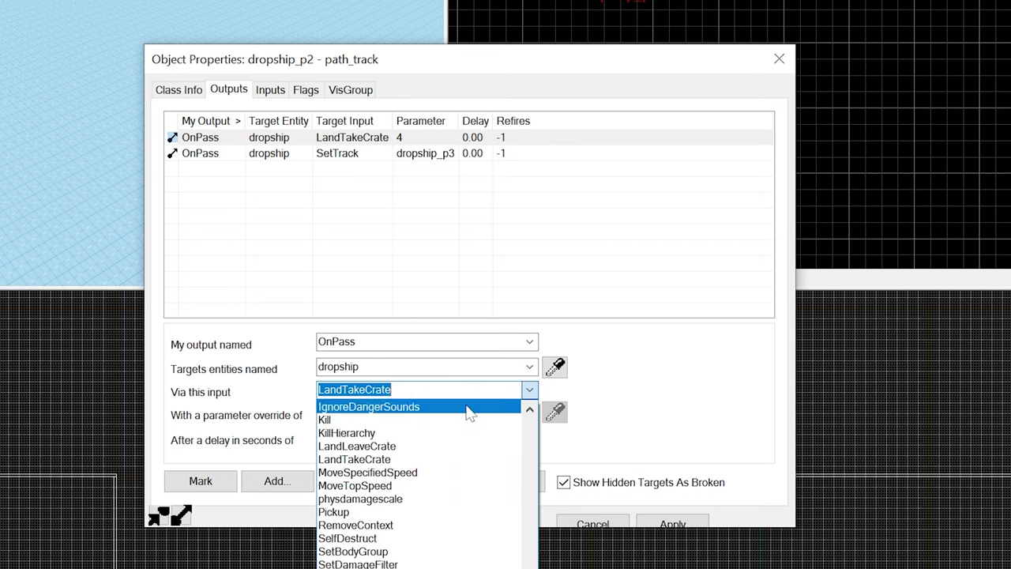
{"action": "left_click", "coordinate": [531, 392]}
{"action": "left_click", "coordinate": [387, 417]}
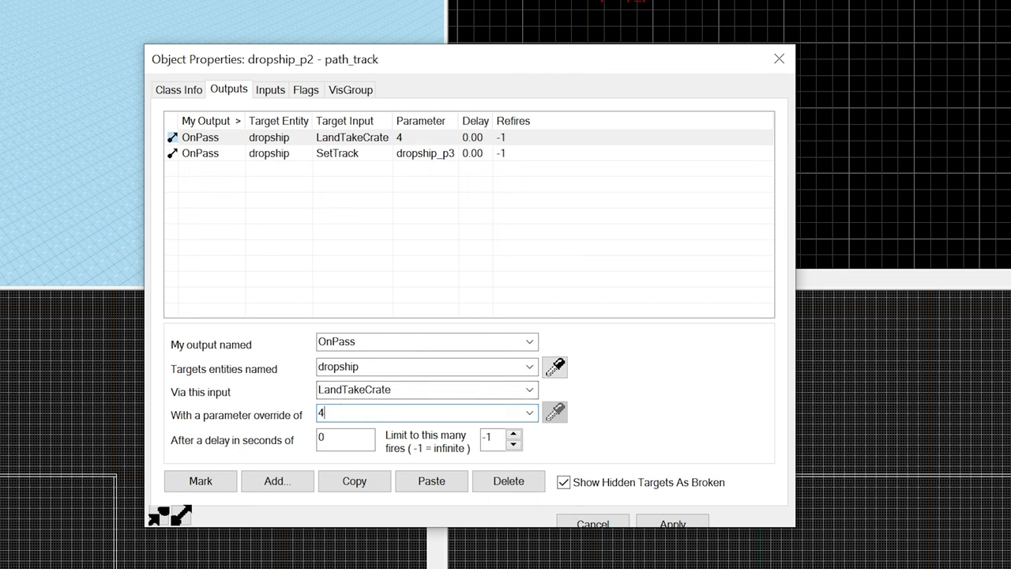
{"action": "left_click", "coordinate": [376, 155]}
{"action": "left_click", "coordinate": [2, 93]}
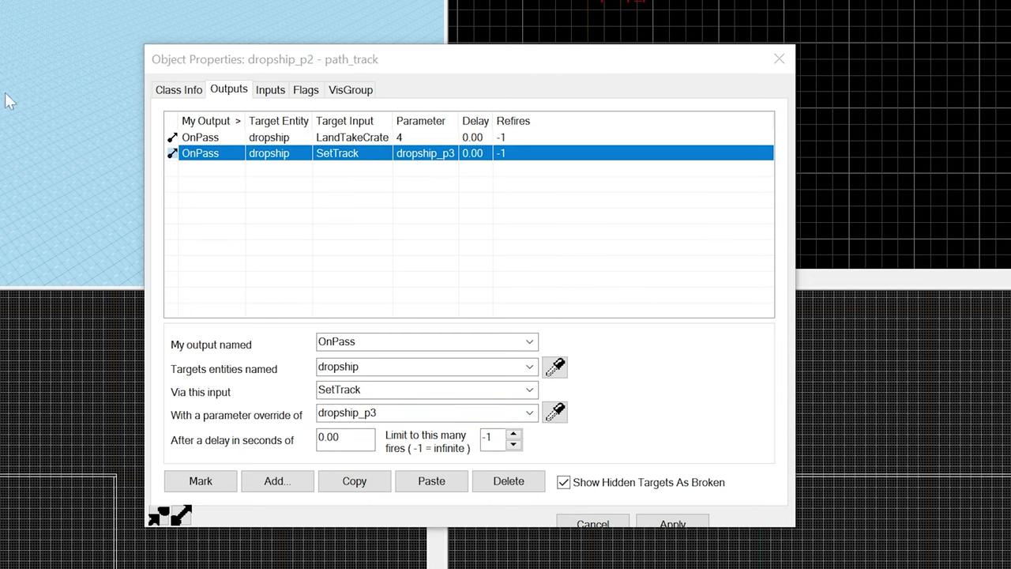
Select the dropship_p3 and dropship_p2 path_tracks in turn to compare their outputs and positions on the route
{"action": "left_click", "coordinate": [215, 168]}
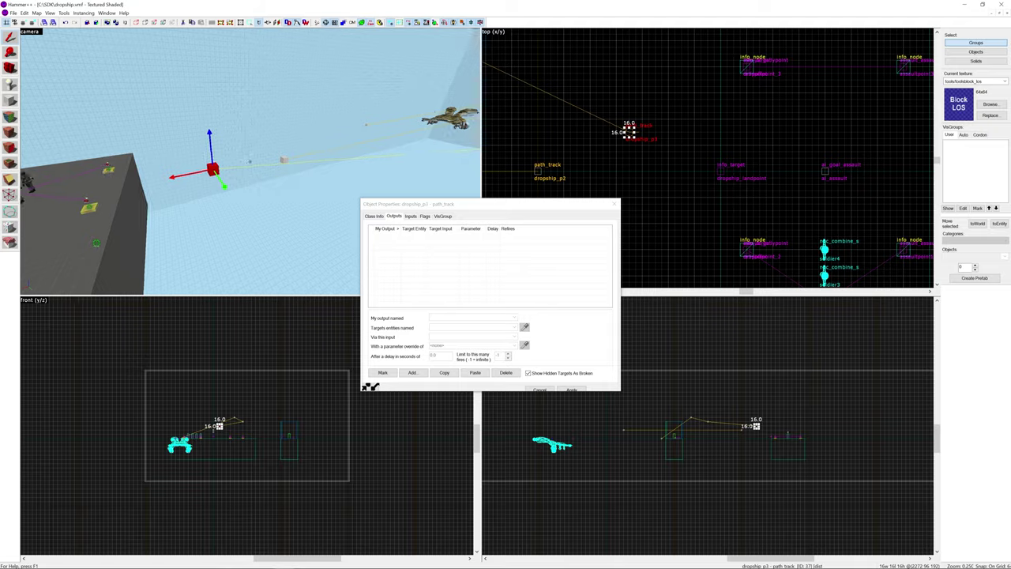
{"action": "key", "text": "z"}
{"action": "key", "text": "a"}
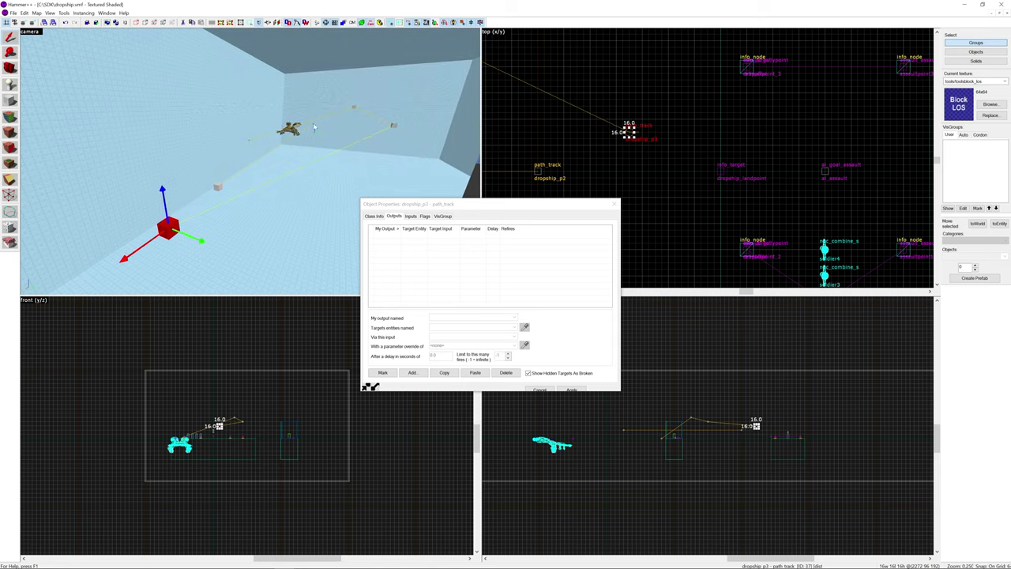
{"action": "left_click", "coordinate": [217, 188]}
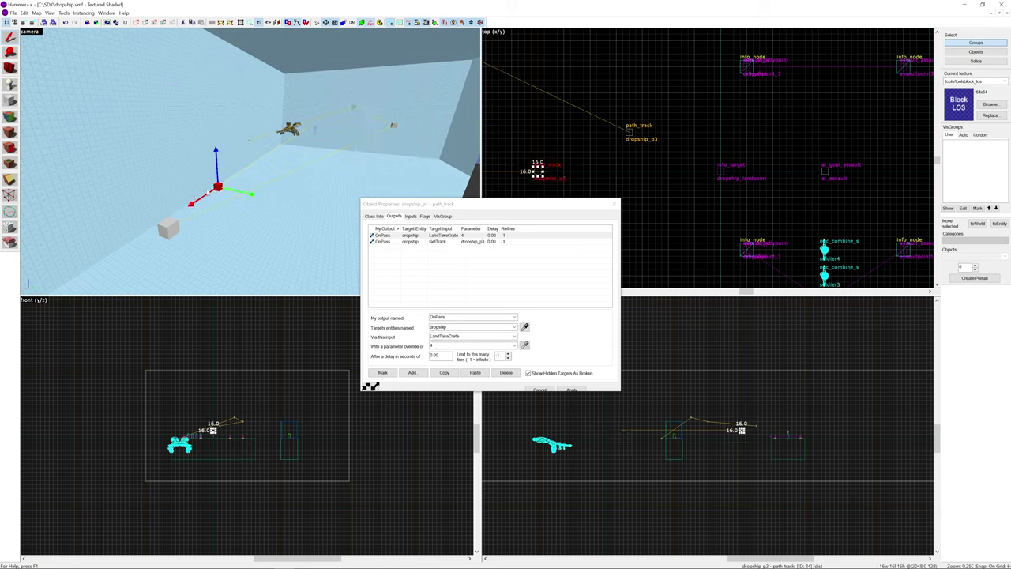
{"action": "key", "text": "z"}
{"action": "key", "text": "d"}
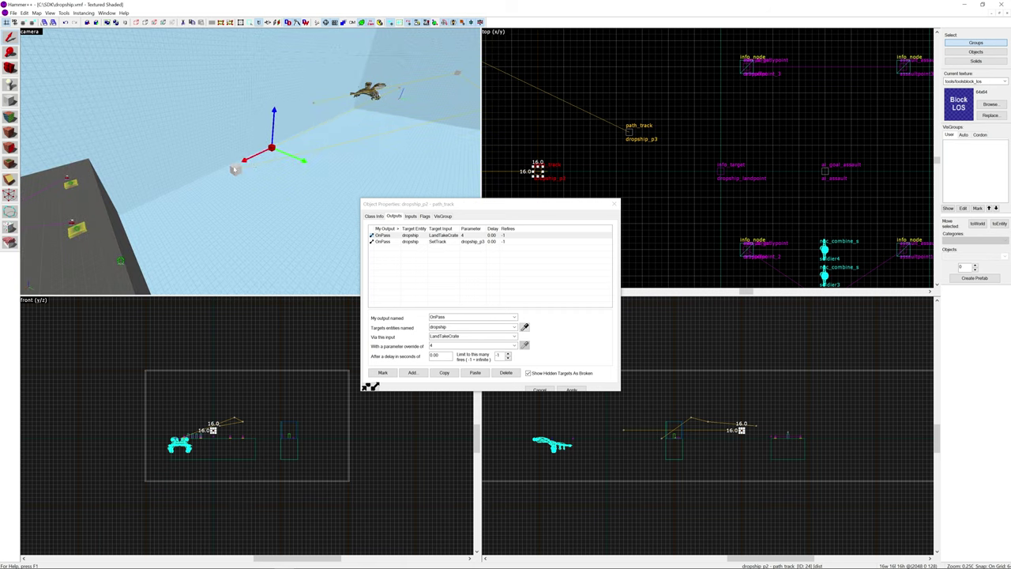
Reselect the dropship_p3 path_track and examine the dropship's flight path relative to the landing platform
{"action": "left_click", "coordinate": [234, 169]}
{"action": "key", "text": "z"}
{"action": "key", "text": "a"}
{"action": "key", "text": "d"}
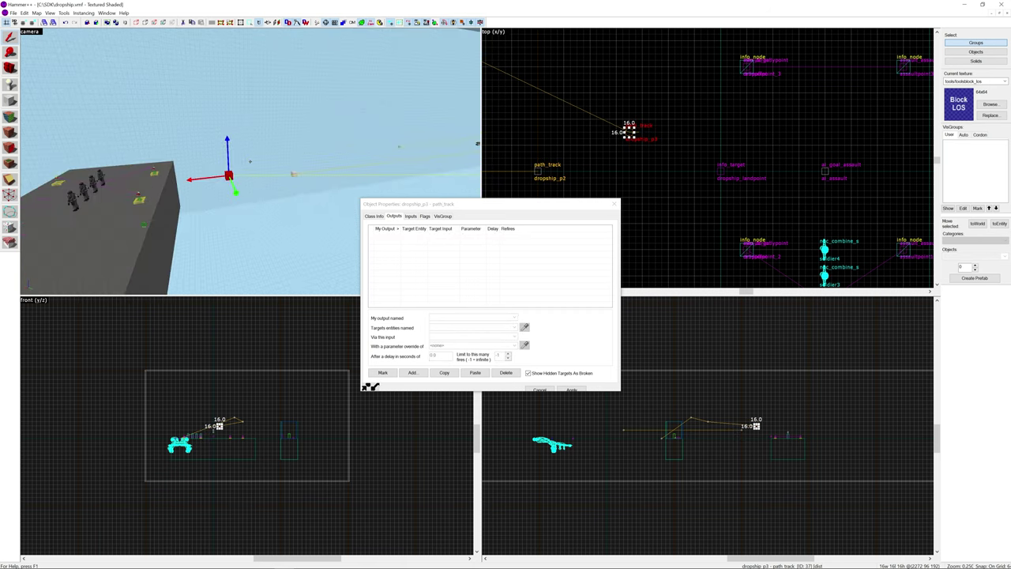
{"action": "key", "text": "z"}
{"action": "key", "text": "d"}
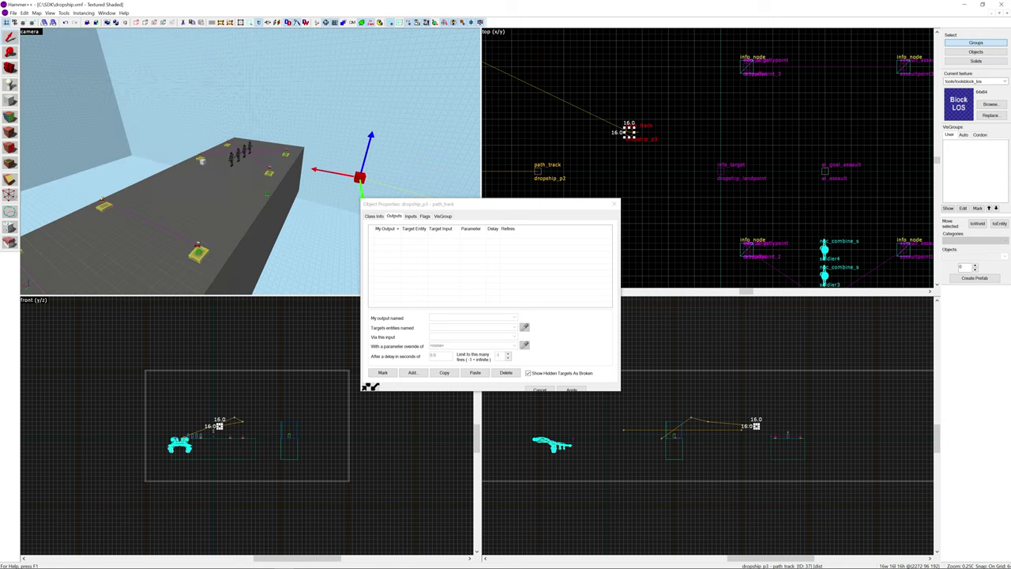
{"action": "key", "text": "w"}
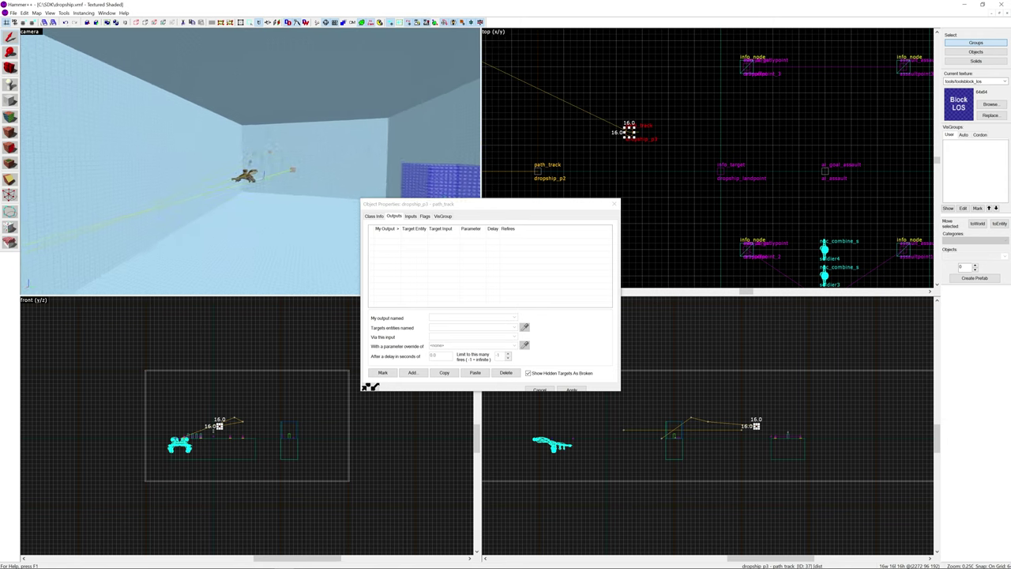
Select the dropship_p6 path_track and inspect its OnPass output that sends Kill to the dropship
{"action": "key", "text": "w"}
{"action": "key", "text": "z"}
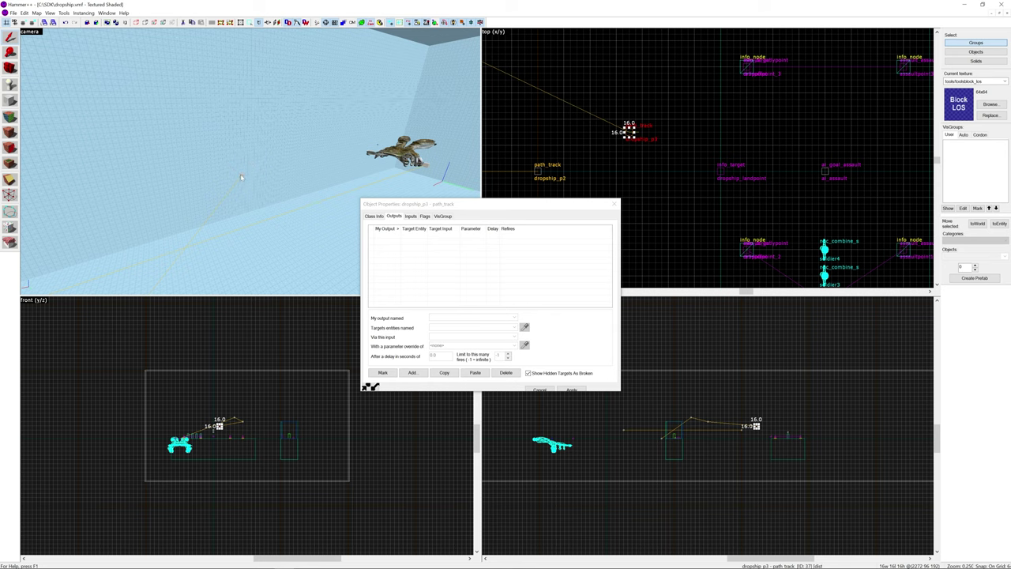
{"action": "left_click", "coordinate": [242, 178]}
{"action": "left_click", "coordinate": [243, 177]}
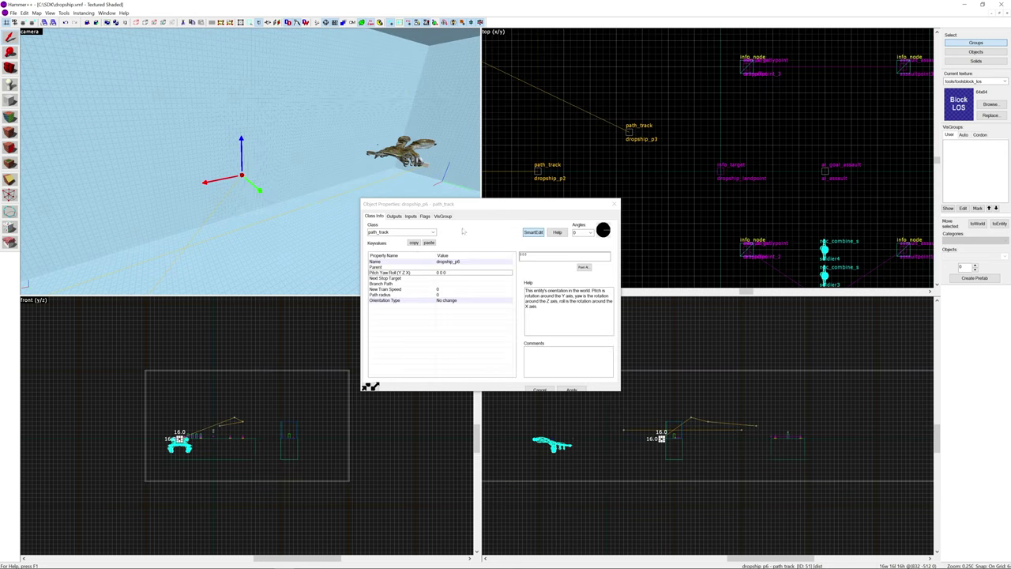
{"action": "left_click", "coordinate": [393, 216]}
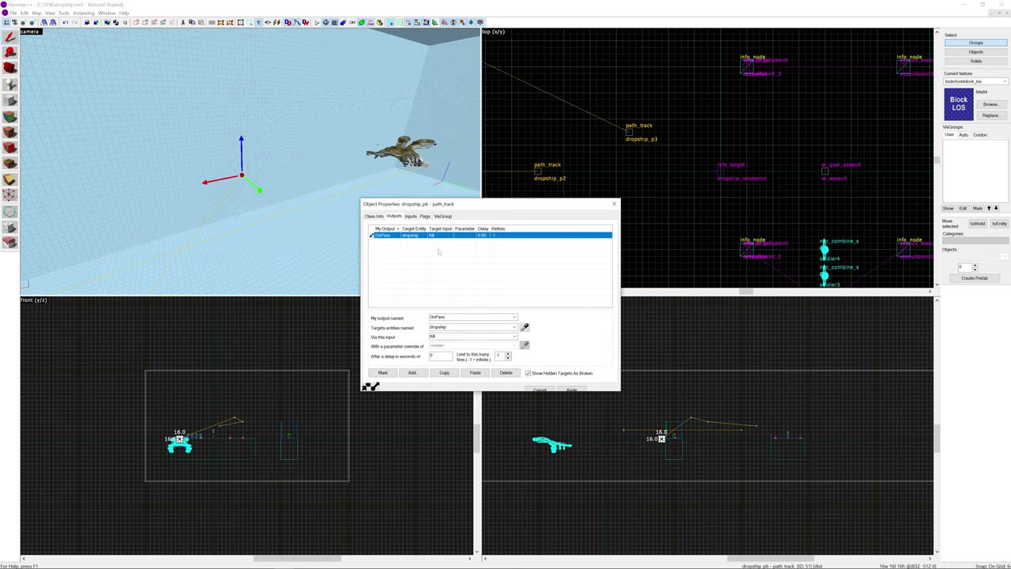
{"action": "key", "text": "z"}
{"action": "key", "text": "s"}
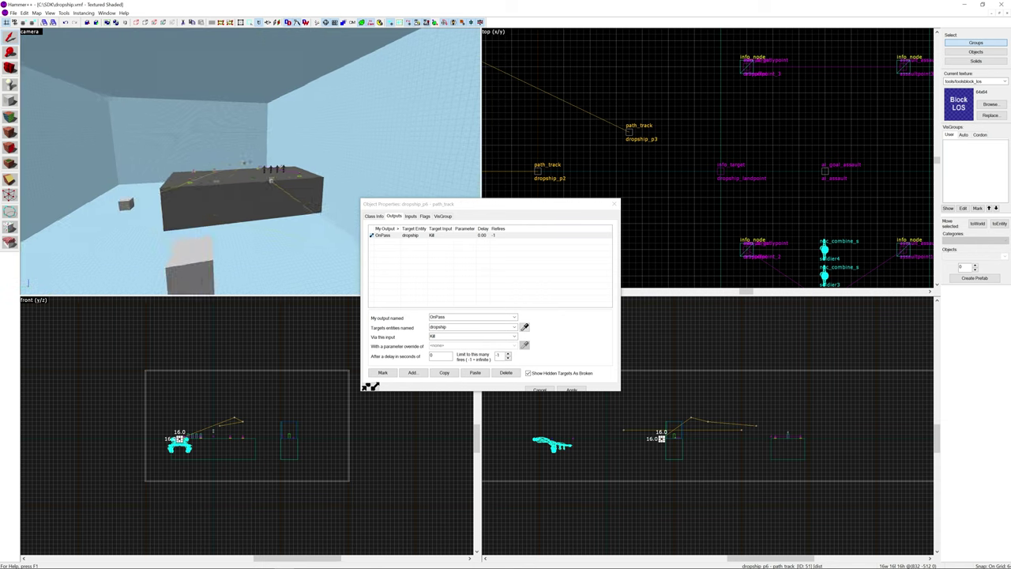
Select the npc_combinedropship and inspect its OnCrateShotDownBeforeDropoff and OnFinishedDropoff outputs that trigger dropship_leave
{"action": "key", "text": "w"}
{"action": "key", "text": "w"}
{"action": "key", "text": "a"}
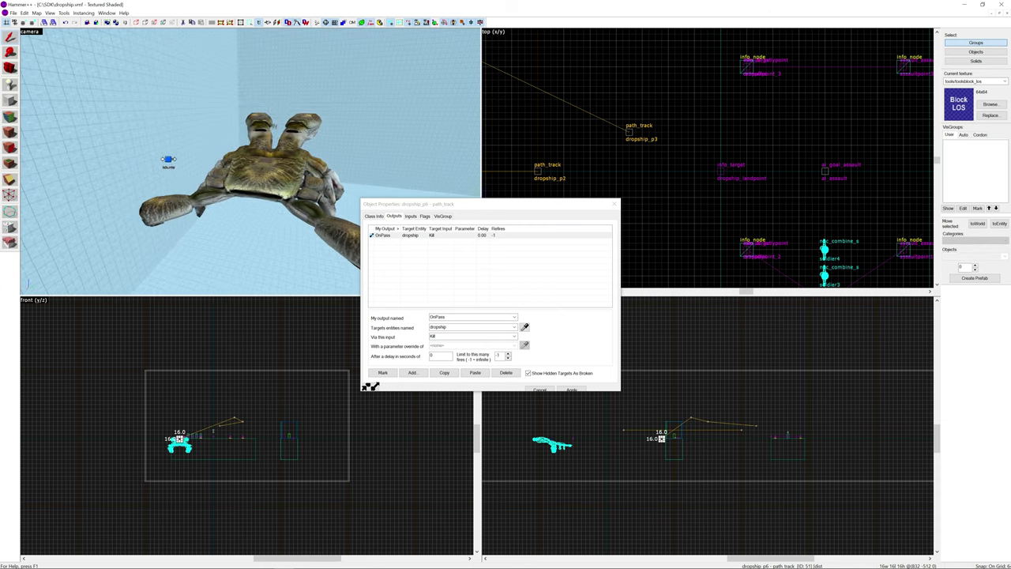
{"action": "left_click", "coordinate": [261, 179]}
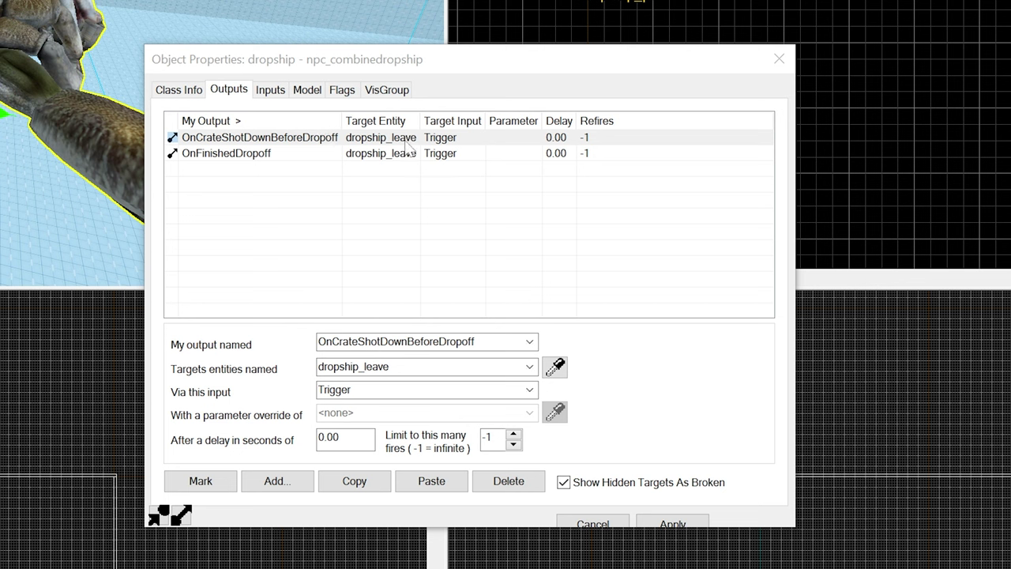
{"action": "left_click", "coordinate": [244, 161]}
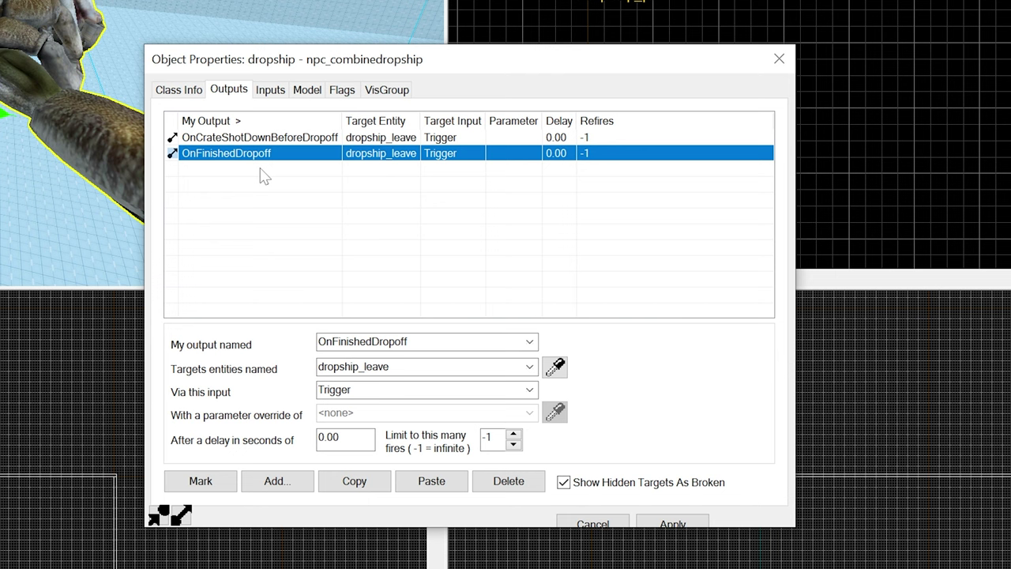
{"action": "left_click", "coordinate": [271, 139]}
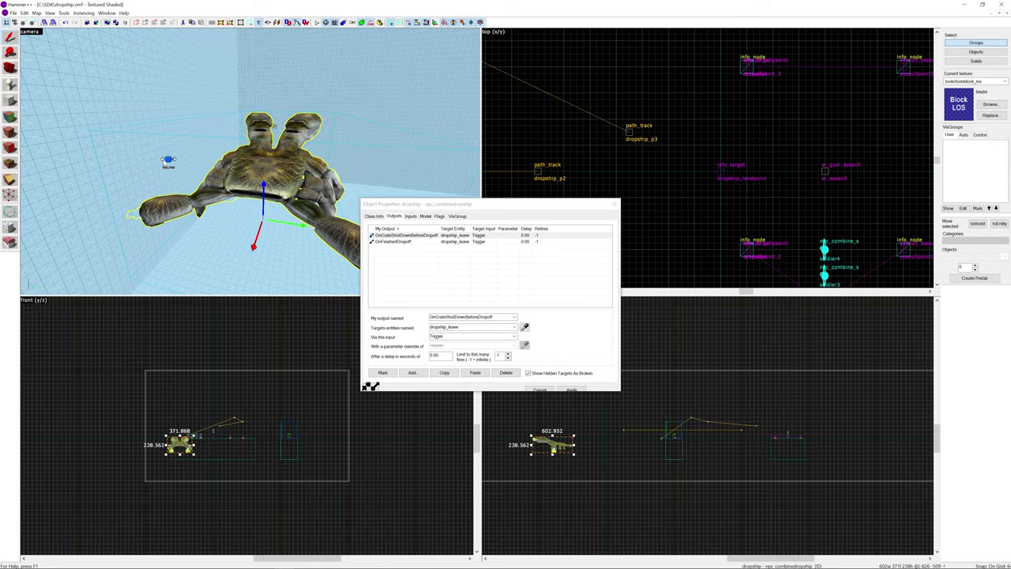
Review the dropship_leave logic_relay's FlyToSpecificTrackViaPath, SetGunRange, Activate and BeginAssault outputs, then close its properties and deselect it
{"action": "left_click", "coordinate": [167, 161]}
{"action": "left_click", "coordinate": [379, 217]}
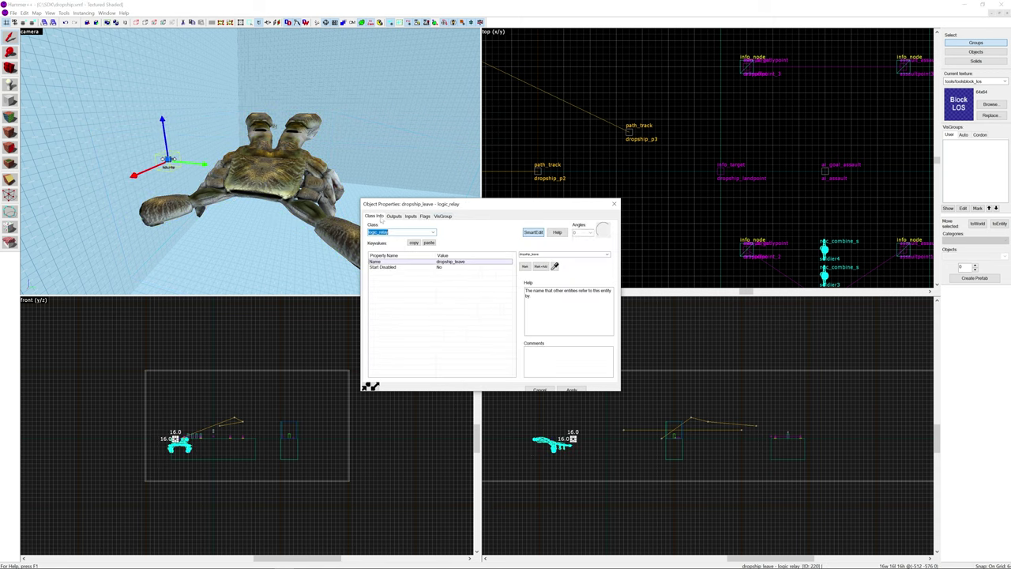
{"action": "left_click", "coordinate": [441, 217]}
{"action": "left_click", "coordinate": [394, 216]}
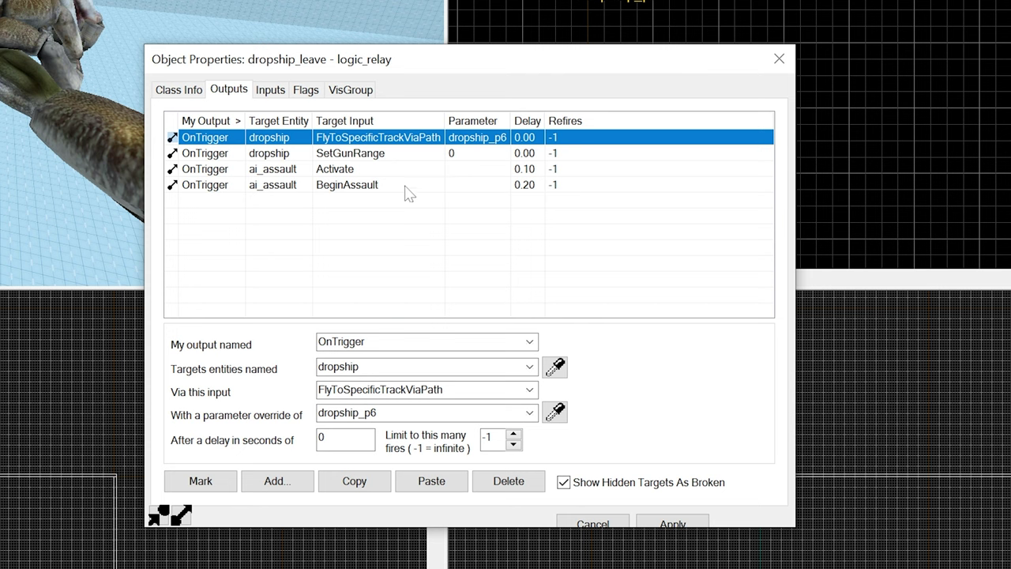
{"action": "left_click", "coordinate": [372, 155]}
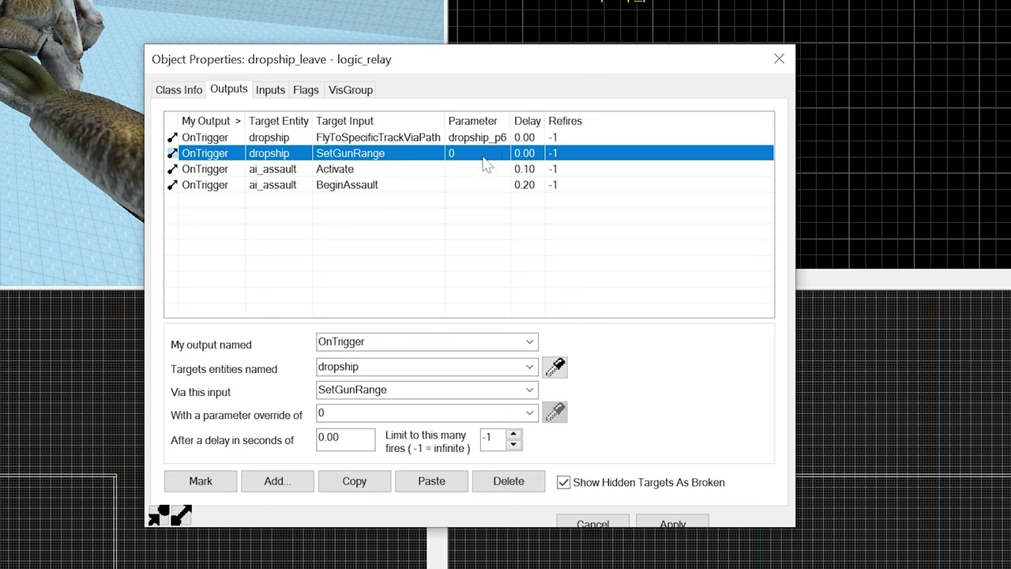
{"action": "left_click", "coordinate": [369, 174]}
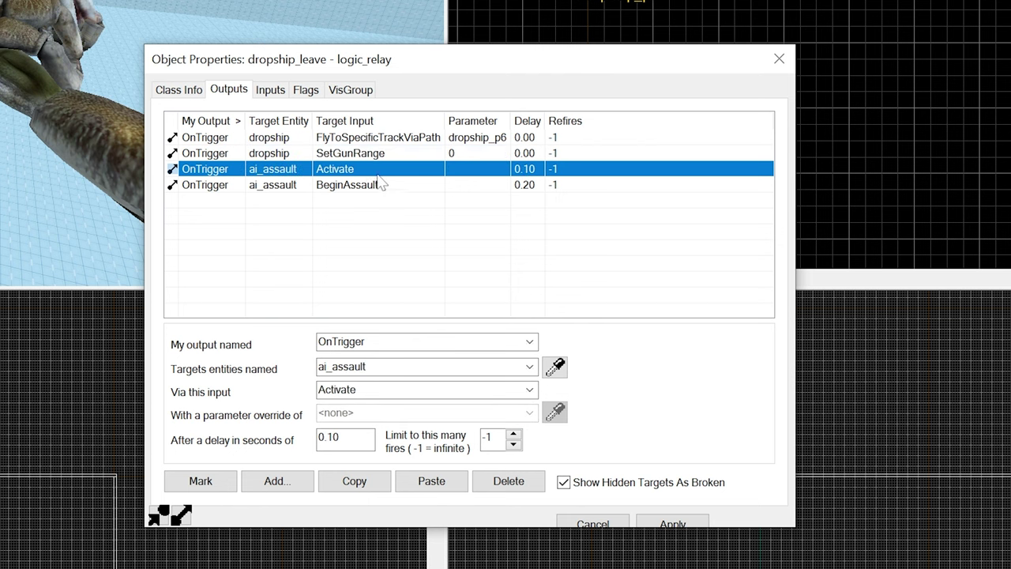
{"action": "left_click", "coordinate": [365, 187]}
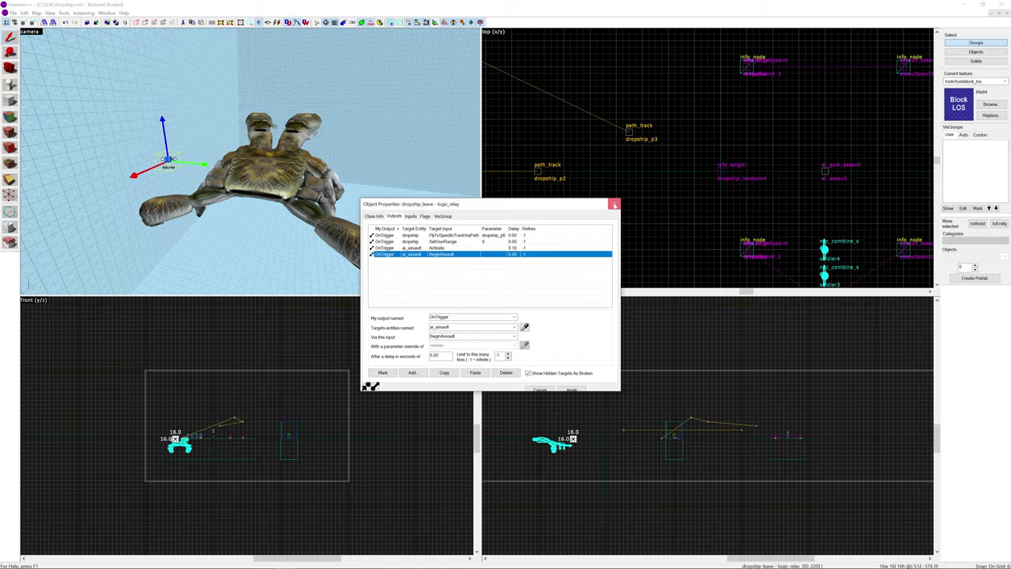
{"action": "left_click", "coordinate": [779, 58]}
{"action": "key", "text": "Escape"}
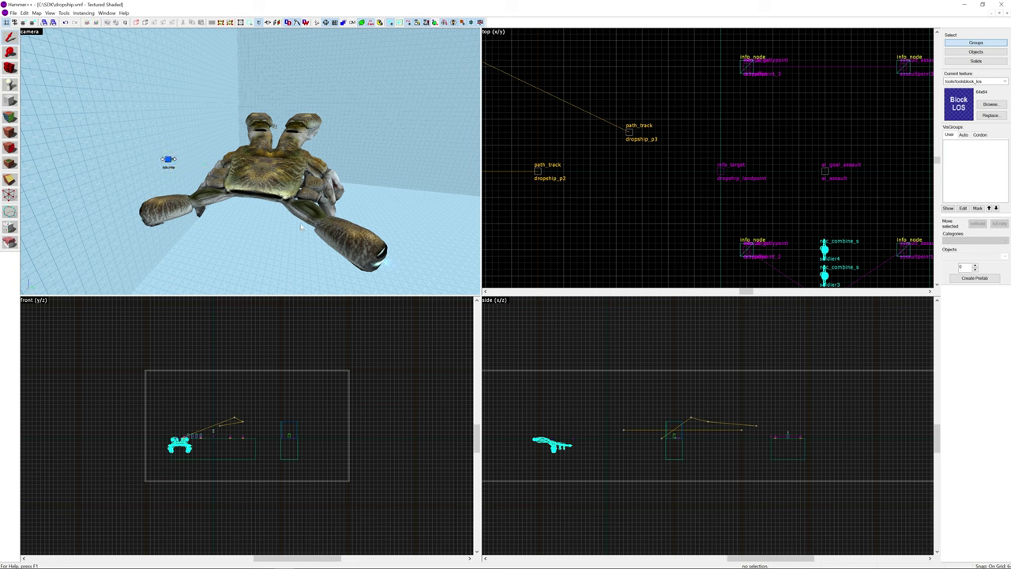
Examine the dropship model, the landing platform, the template soldiers and the surrounding node points in the 3D view
{"action": "key", "text": "z"}
{"action": "key", "text": "d"}
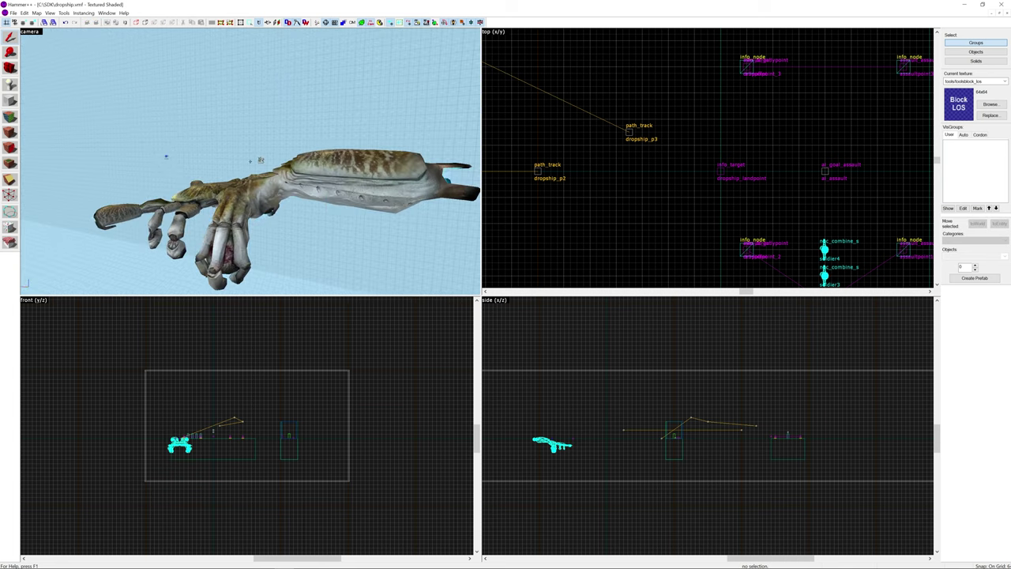
{"action": "key", "text": "w"}
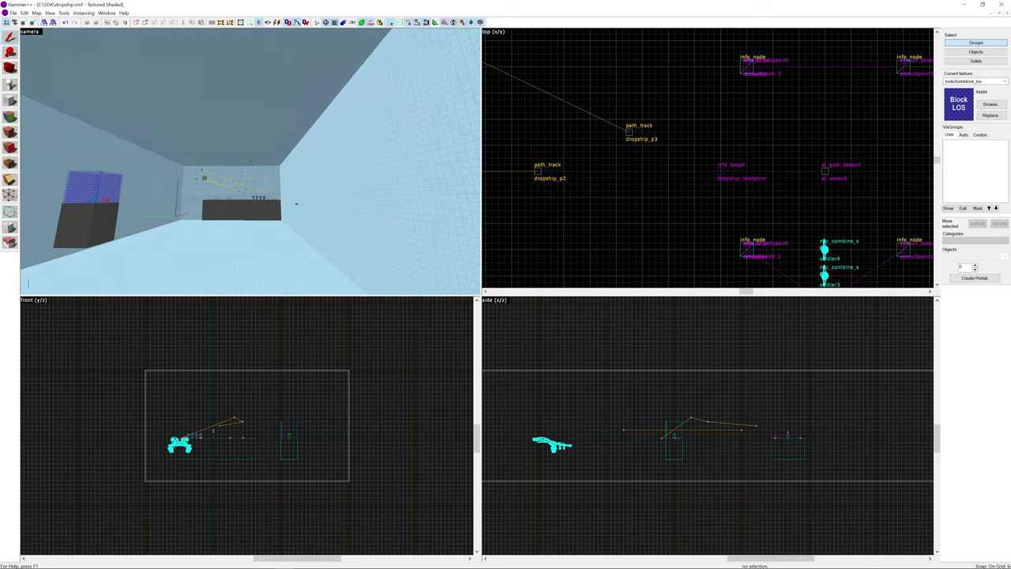
{"action": "left_click_drag", "start_coordinate": [250, 161], "coordinate": [249, 161]}
{"action": "key", "text": "w"}
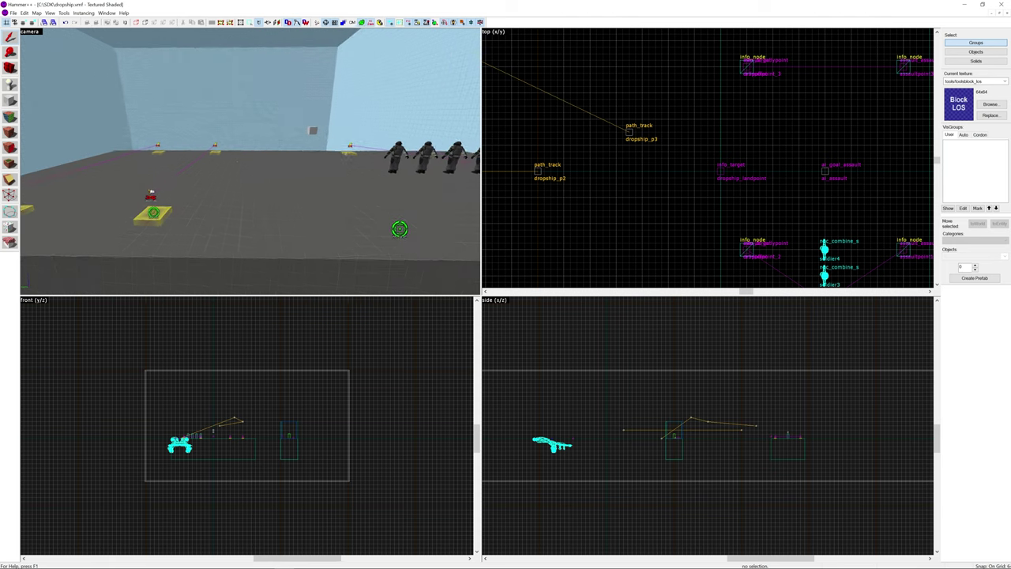
{"action": "key", "text": "w"}
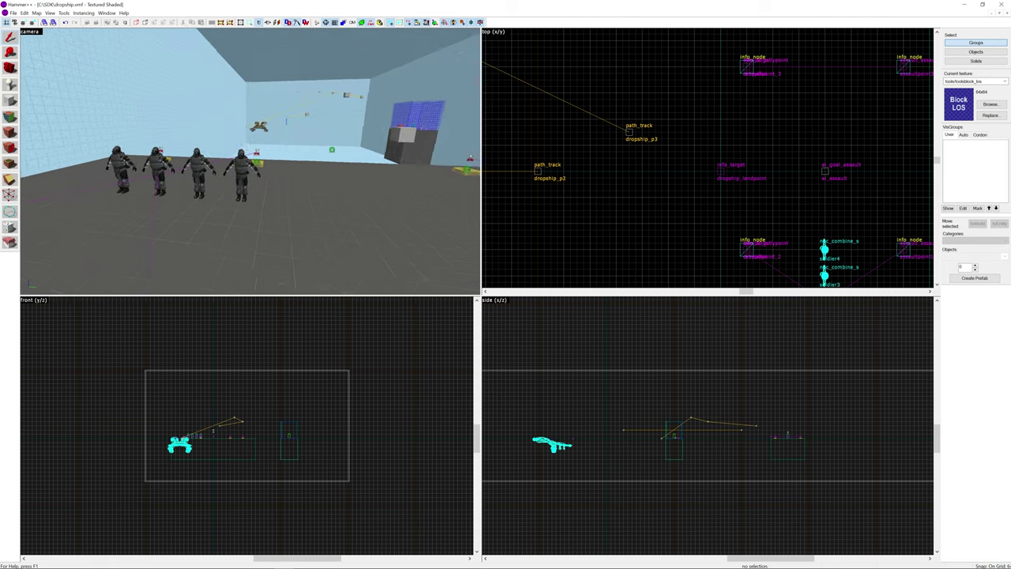
{"action": "key", "text": "s"}
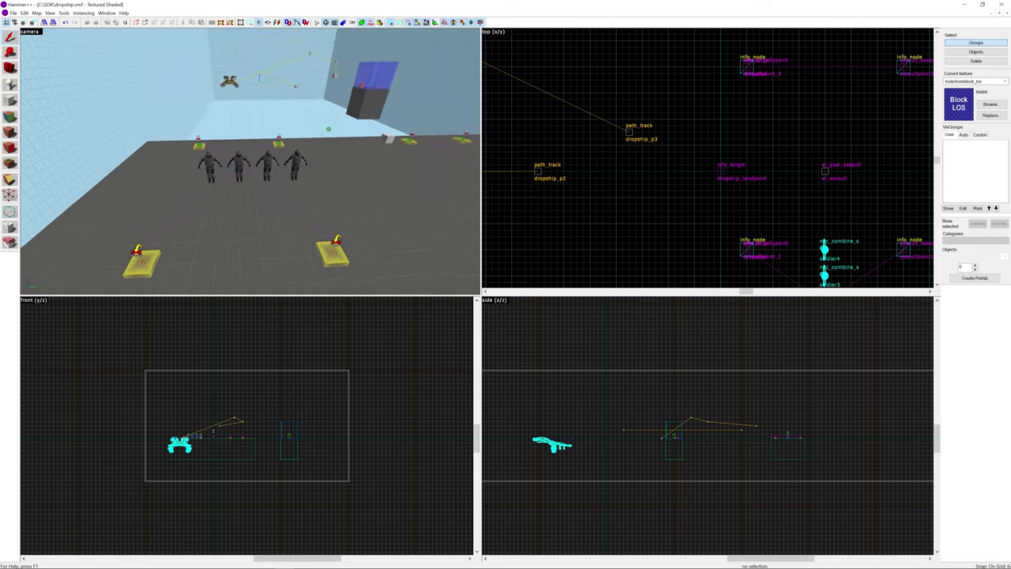
{"action": "key", "text": "d"}
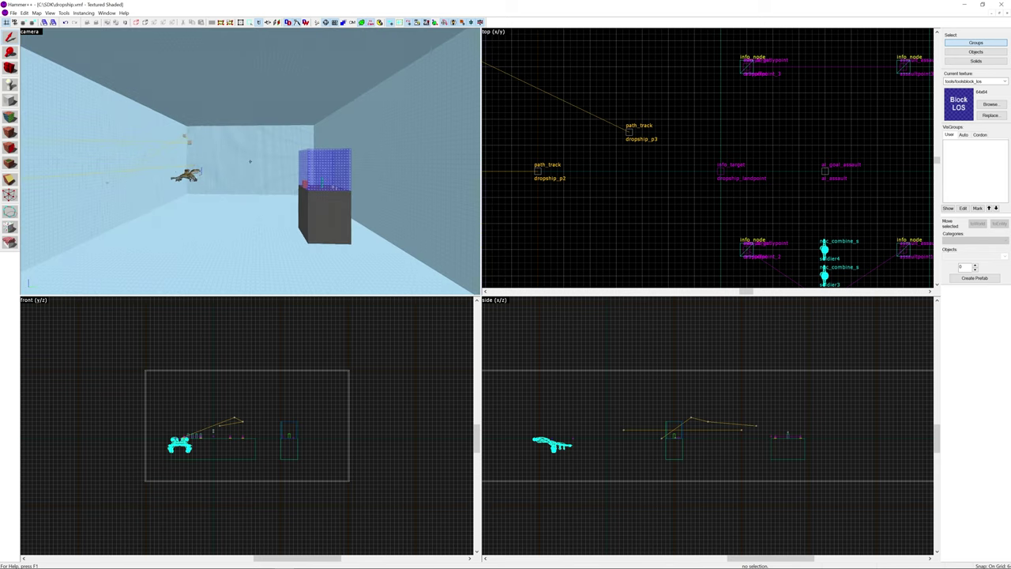
Select a Block LOS brush on the small platform, examine the line of sight through it to the landing platform, and deselect it
{"action": "key", "text": "w"}
{"action": "key", "text": "z"}
{"action": "left_click", "coordinate": [251, 164]}
{"action": "key", "text": "z"}
{"action": "key", "text": "w"}
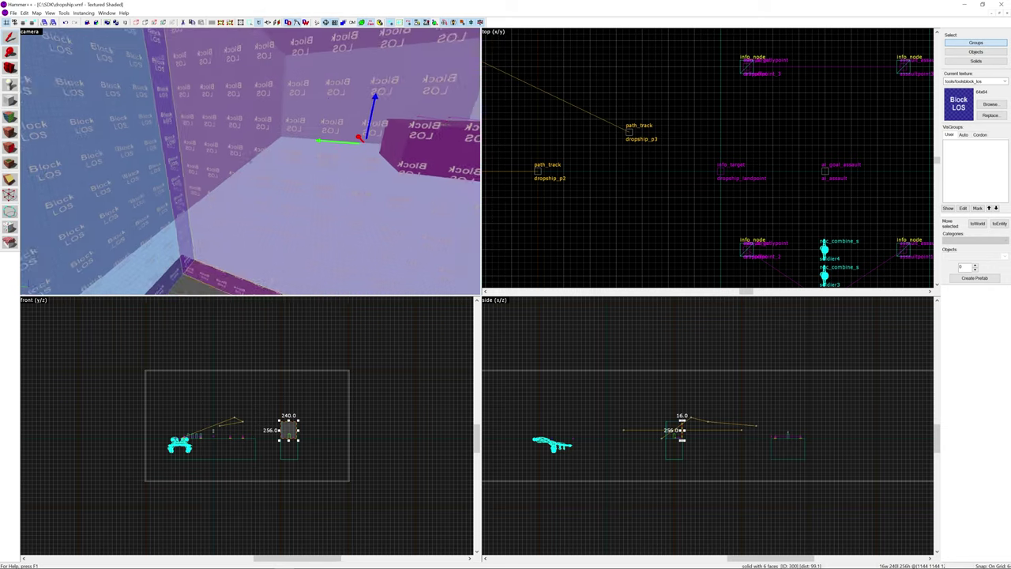
{"action": "key", "text": "w"}
{"action": "key", "text": "w"}
{"action": "key", "text": "w"}
{"action": "key", "text": "s"}
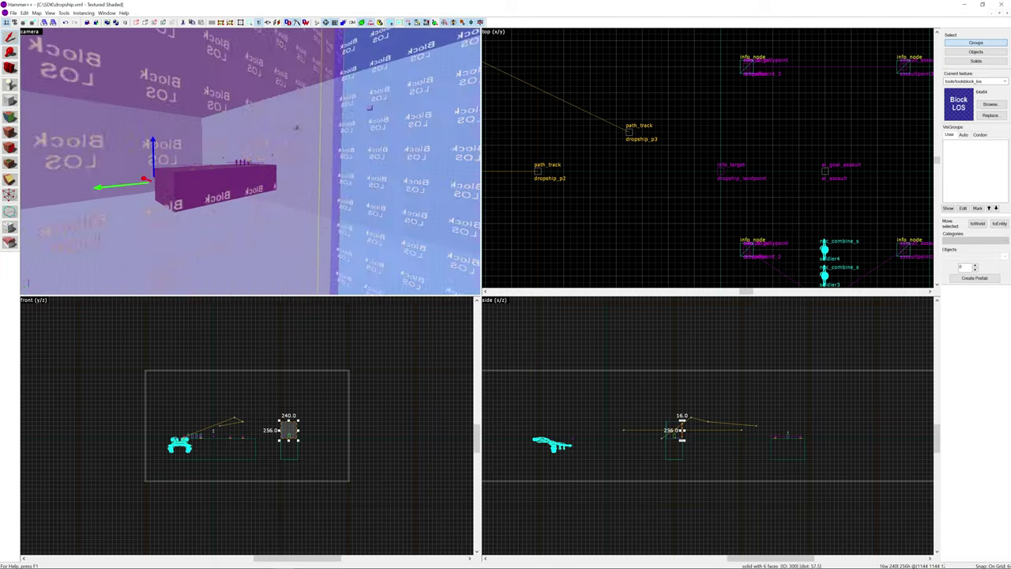
{"action": "key", "text": "Escape"}
{"action": "key", "text": "w"}
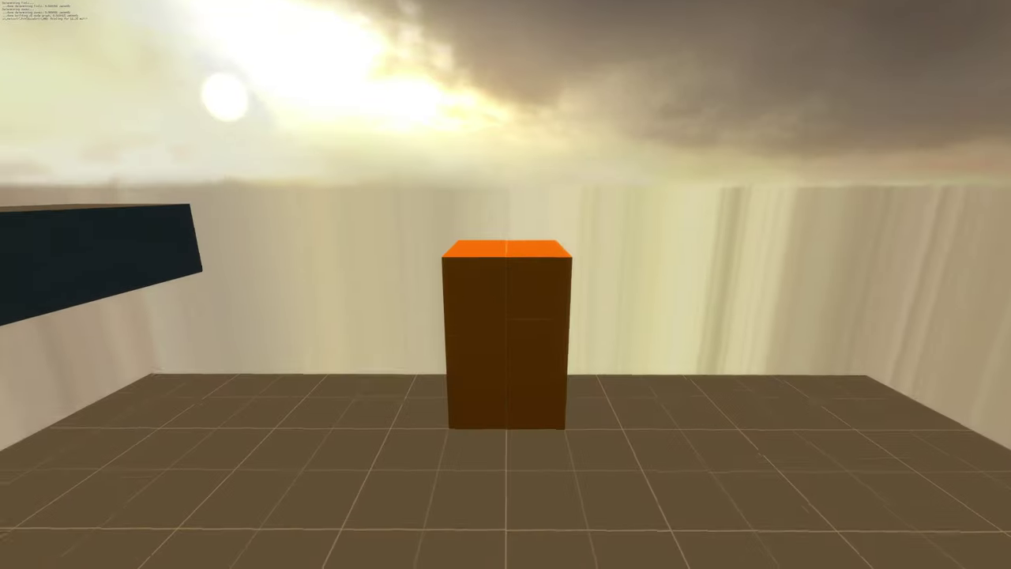
{"action": "key", "text": "w"}
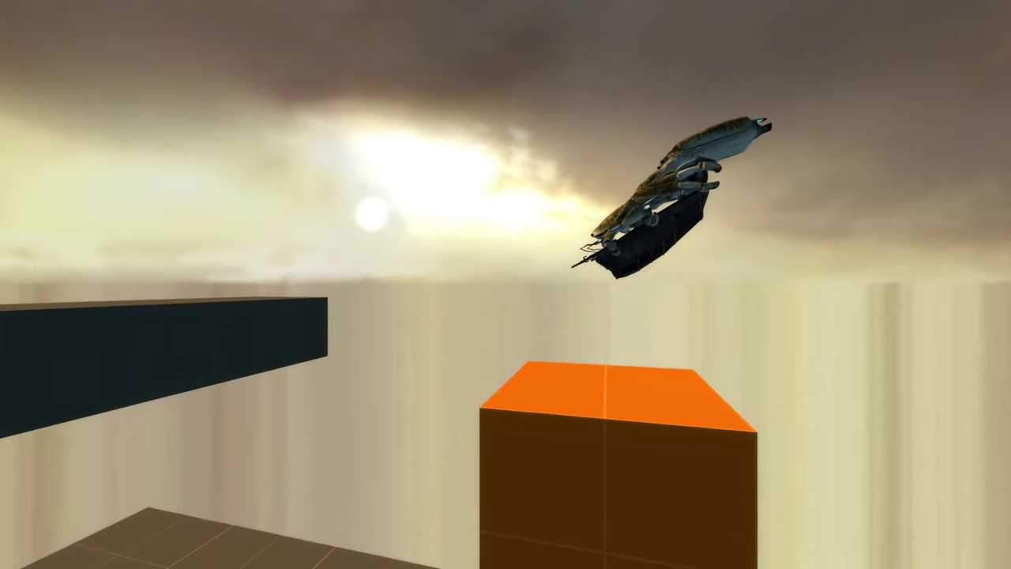
{"action": "key", "text": "a"}
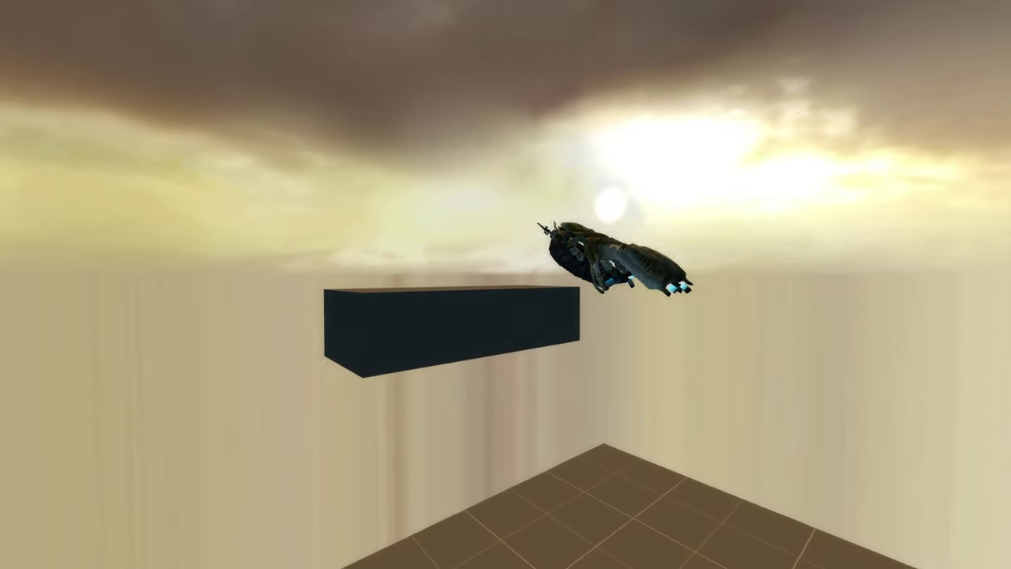
{"action": "key", "text": "w"}
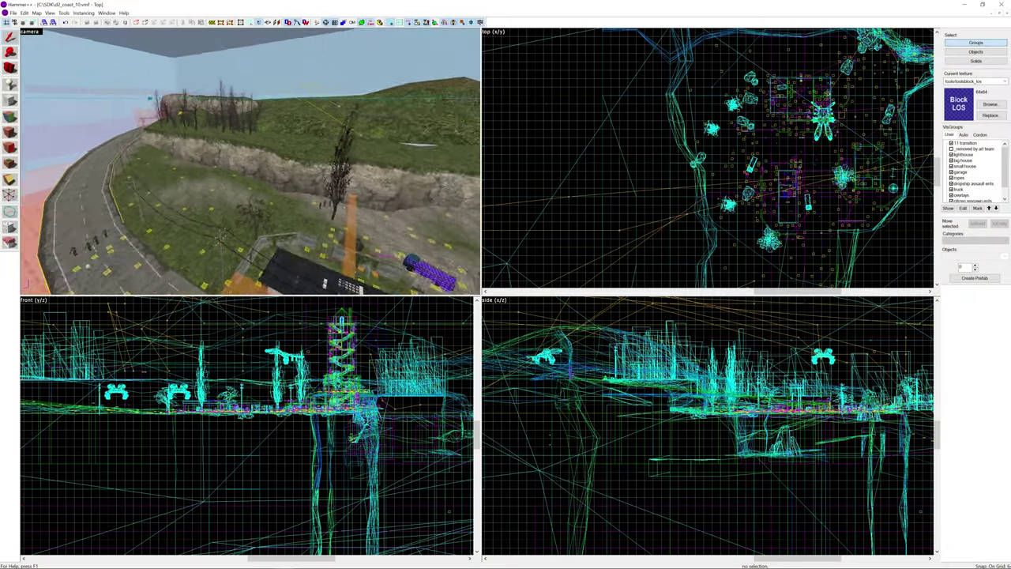
Show the sky and hide the tool brushes in d2_coast_10.vmf, and examine the ground and nodes around the houses and lighthouse
{"action": "key", "text": "s"}
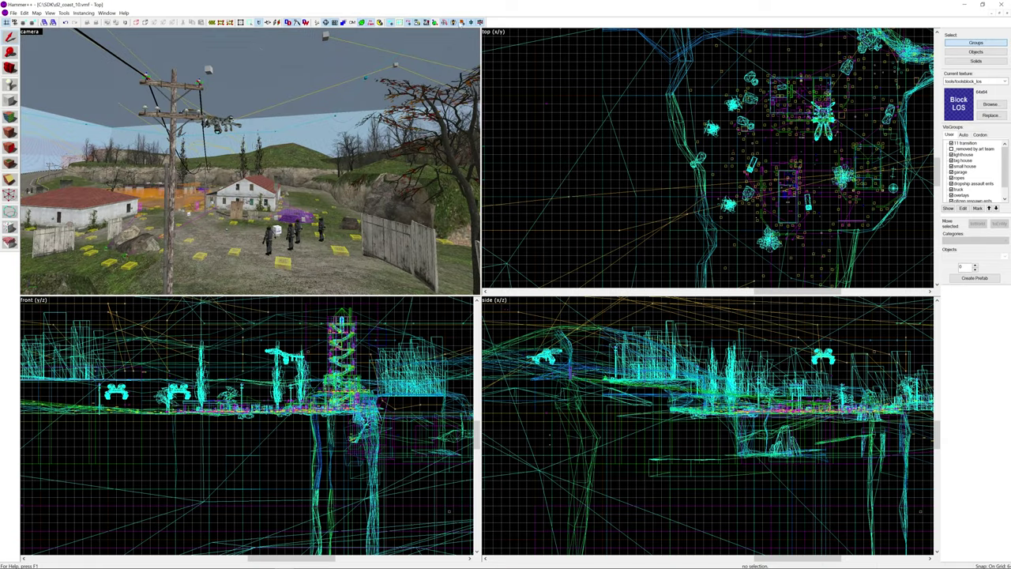
{"action": "left_click", "coordinate": [462, 24]}
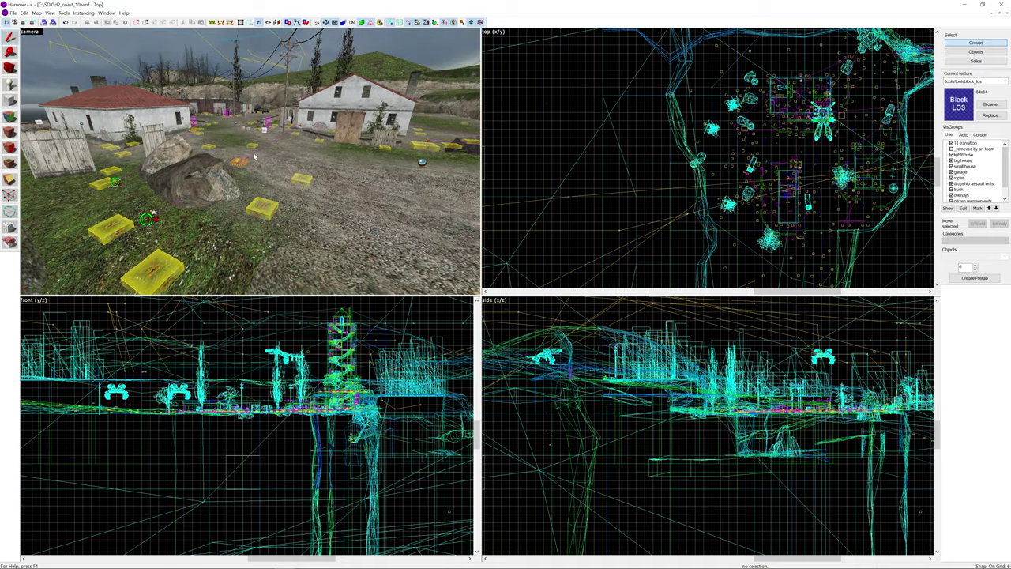
{"action": "left_click", "coordinate": [254, 156]}
{"action": "key", "text": "z"}
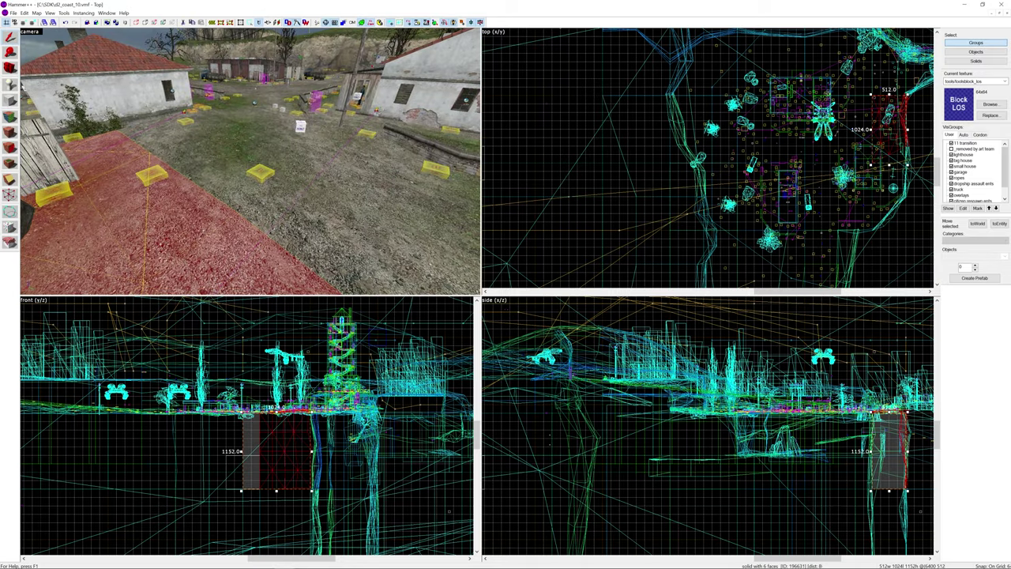
{"action": "key", "text": "Delete"}
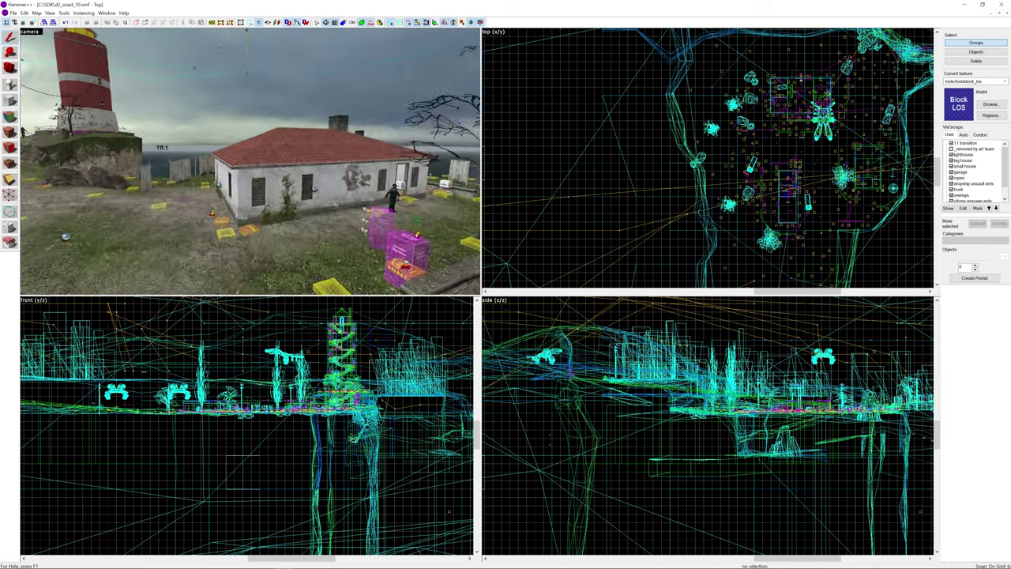
{"action": "key", "text": "w"}
{"action": "key", "text": "w"}
{"action": "key", "text": "w"}
{"action": "key", "text": "w"}
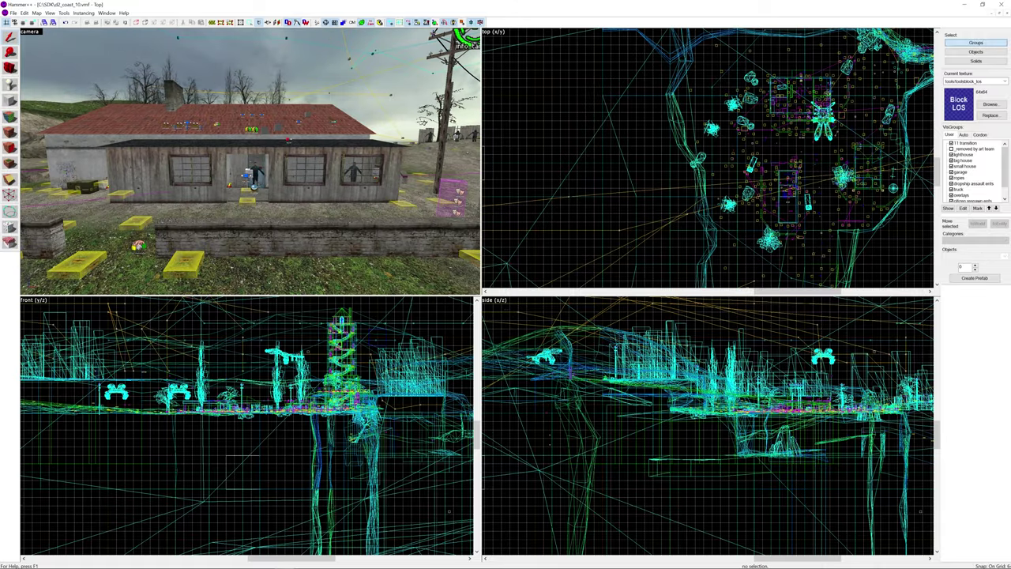
{"action": "key", "text": "w"}
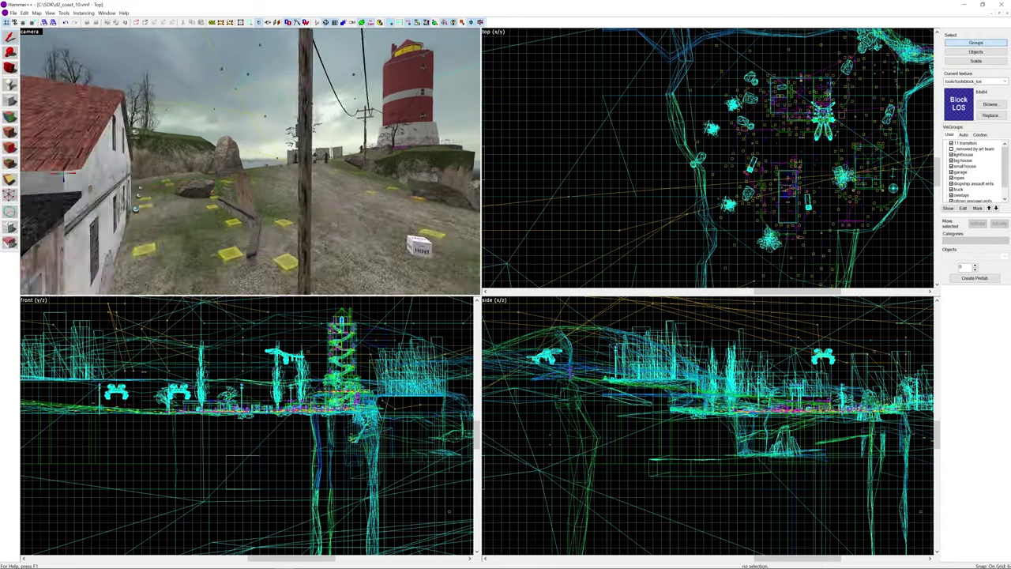
Switch back to the dropship.vmf map and examine the soldiers and the nodes in front of them on the landing platform
{"action": "left_click", "coordinate": [992, 14]}
{"action": "left_click", "coordinate": [757, 46]}
{"action": "key", "text": "z"}
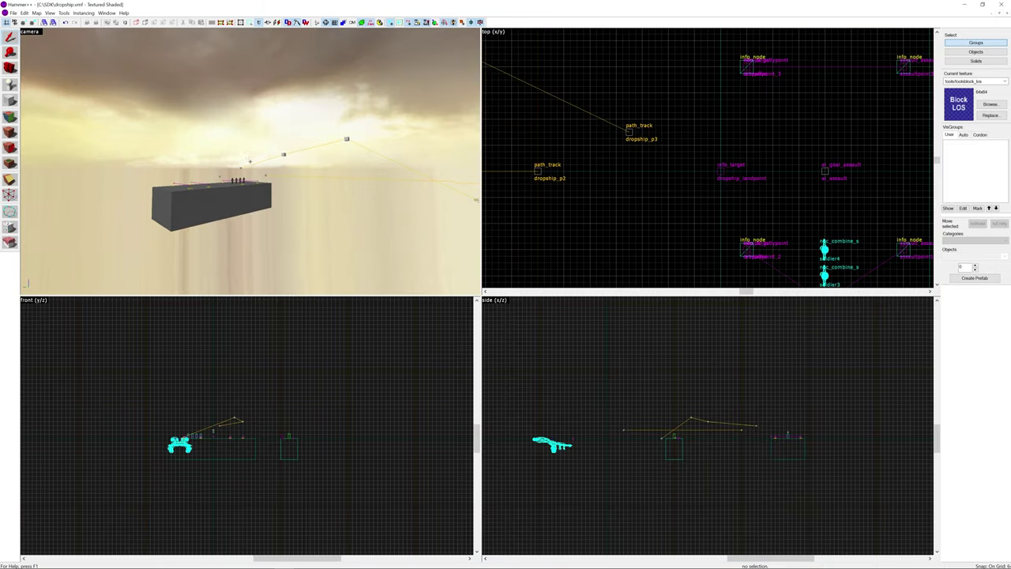
{"action": "key", "text": "w"}
{"action": "key", "text": "w"}
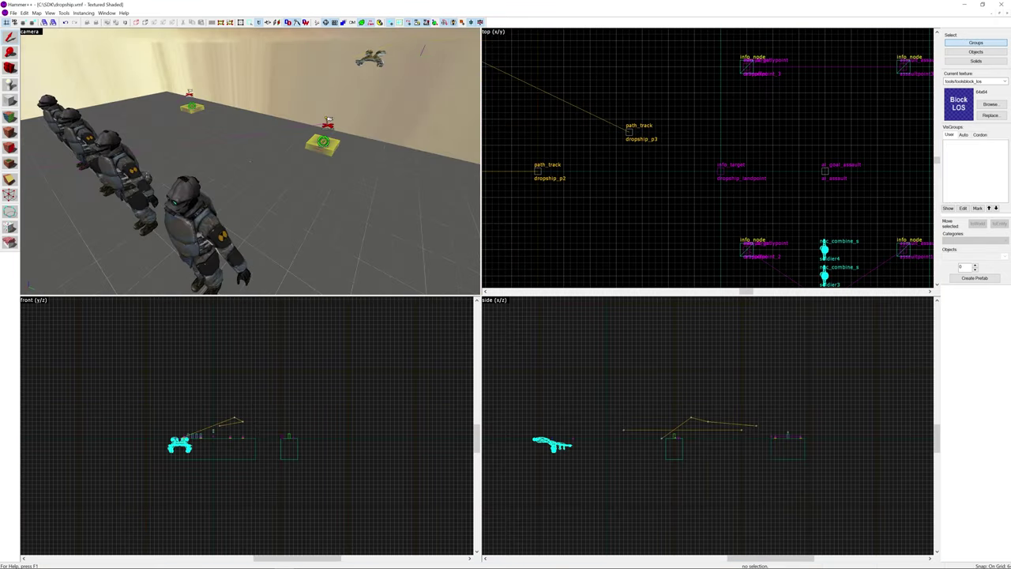
{"action": "key", "text": "s"}
{"action": "key", "text": "z"}
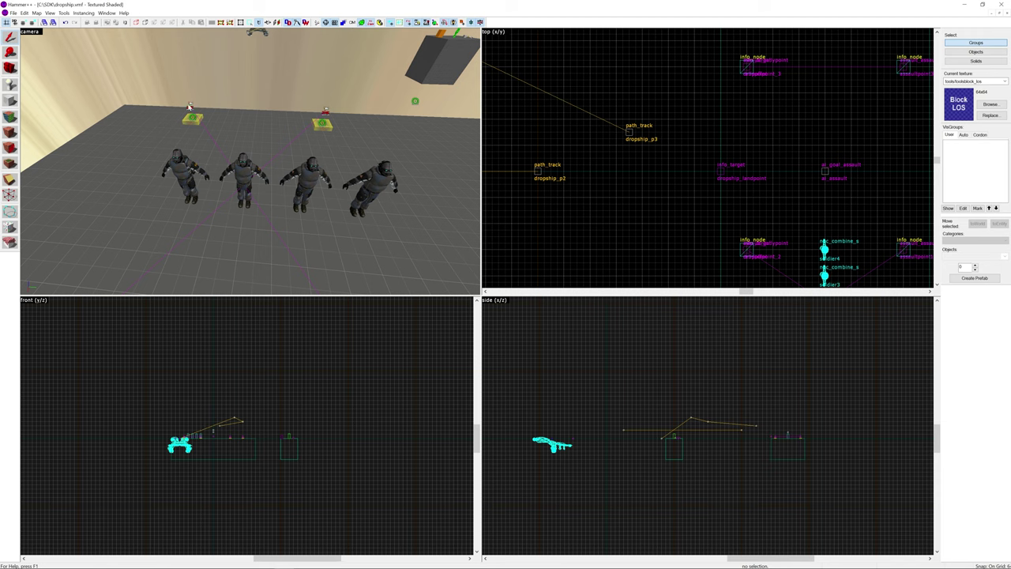
Open the properties of the assault rally point behind the row of soldiers and review its keyvalues
{"action": "left_click", "coordinate": [190, 106]}
{"action": "left_click", "coordinate": [325, 114]}
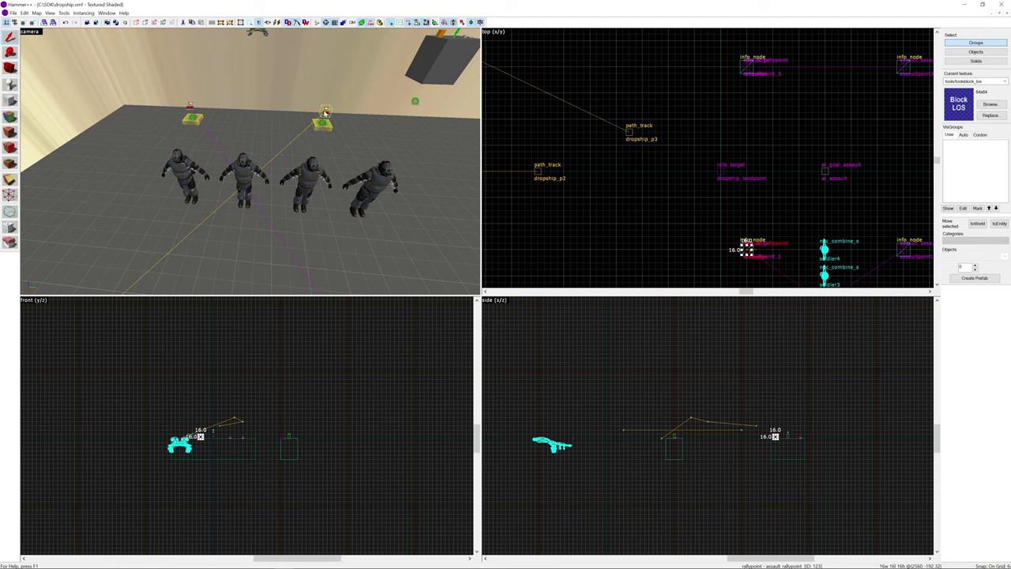
{"action": "double_click", "coordinate": [325, 113]}
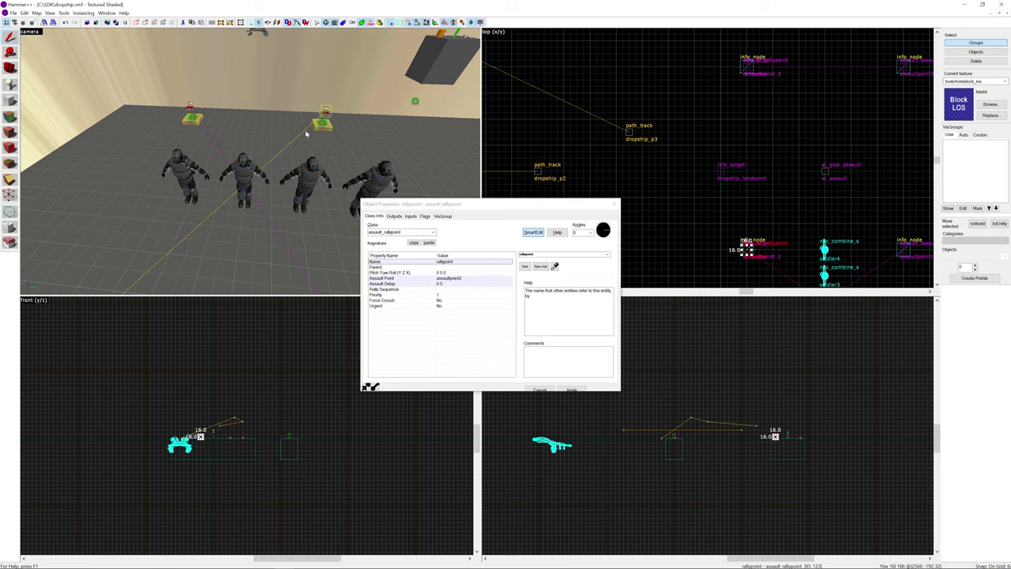
Review the properties of the two drop-off info_target entities and of the second soldier in the row
{"action": "left_click", "coordinate": [191, 117]}
{"action": "left_click", "coordinate": [192, 117]}
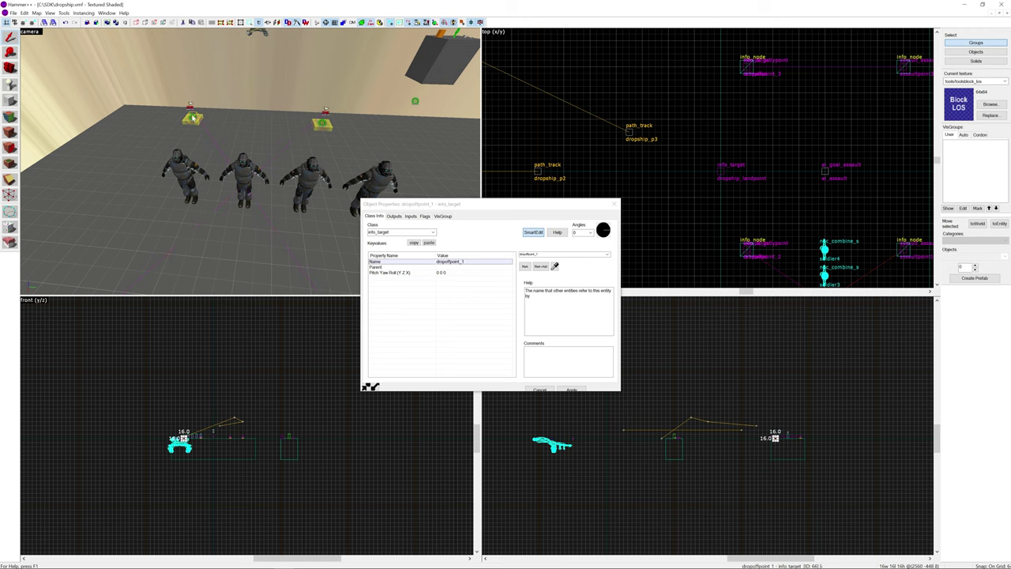
{"action": "left_click", "coordinate": [321, 124]}
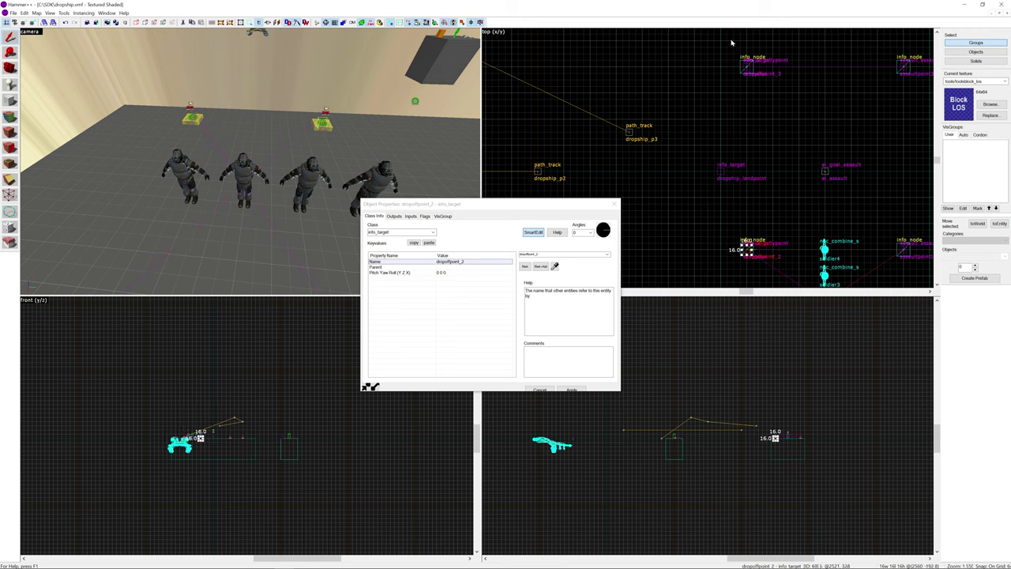
{"action": "left_click", "coordinate": [243, 171]}
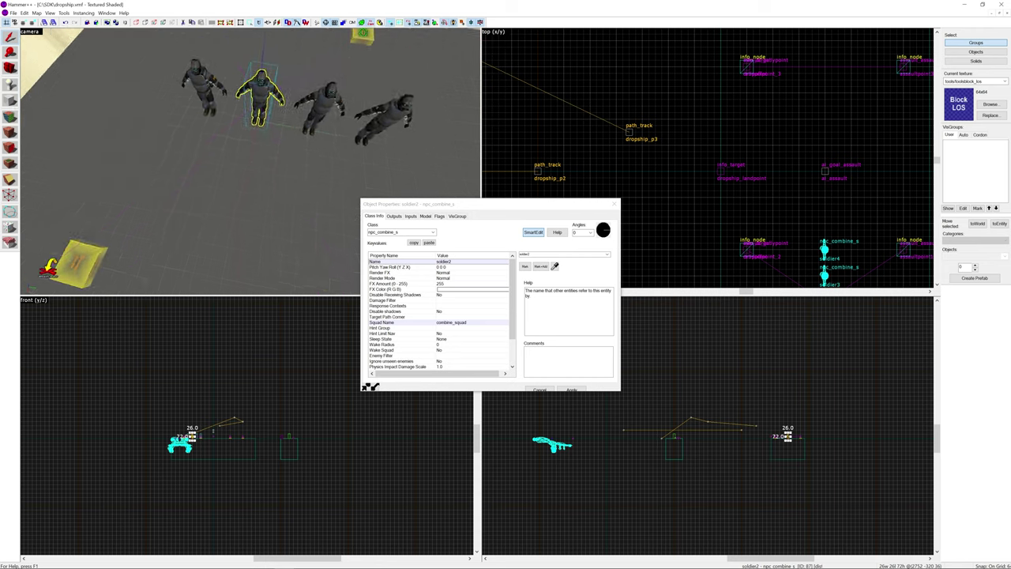
Inspect the properties of the two assault points on the opposite side of the platform and the flags of assaultpoint4
{"action": "key", "text": "z"}
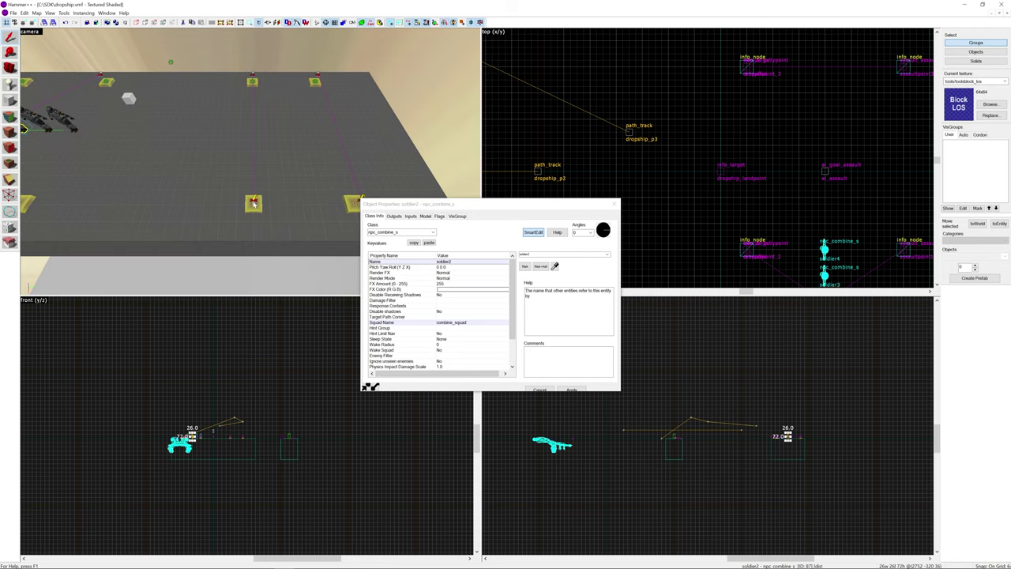
{"action": "left_click", "coordinate": [253, 203]}
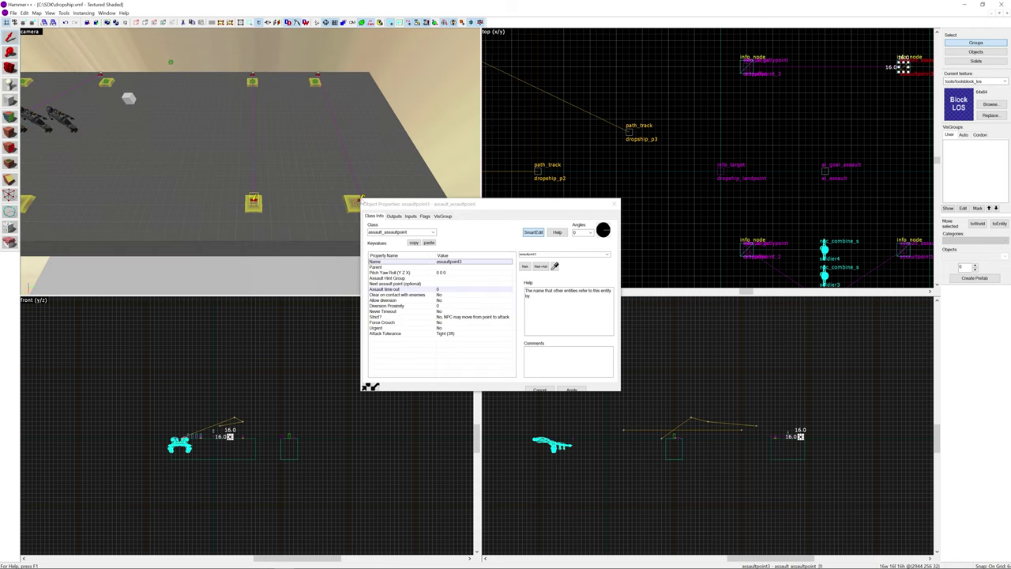
{"action": "left_click", "coordinate": [361, 197]}
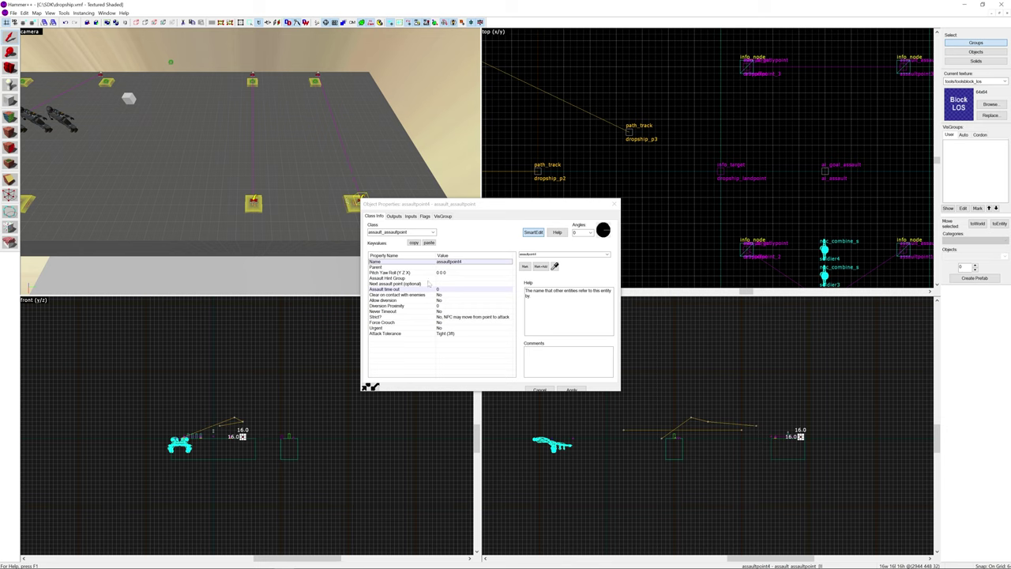
{"action": "left_click", "coordinate": [426, 216]}
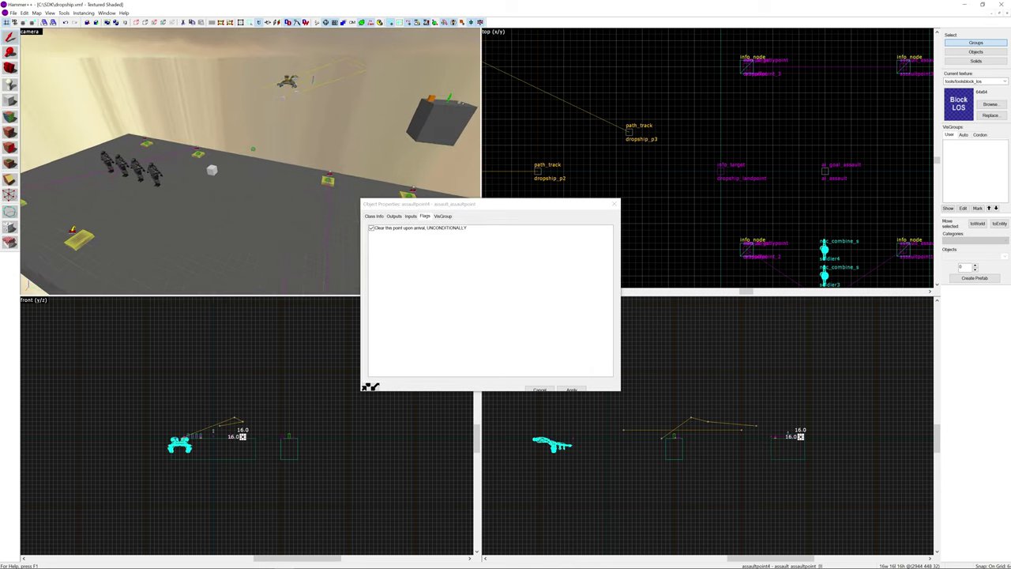
Select the ai_goal_assault entity on the landing platform and inspect its Actor(s) to affect property
{"action": "key", "text": "w"}
{"action": "key", "text": "z"}
{"action": "key", "text": "z"}
{"action": "key", "text": "w"}
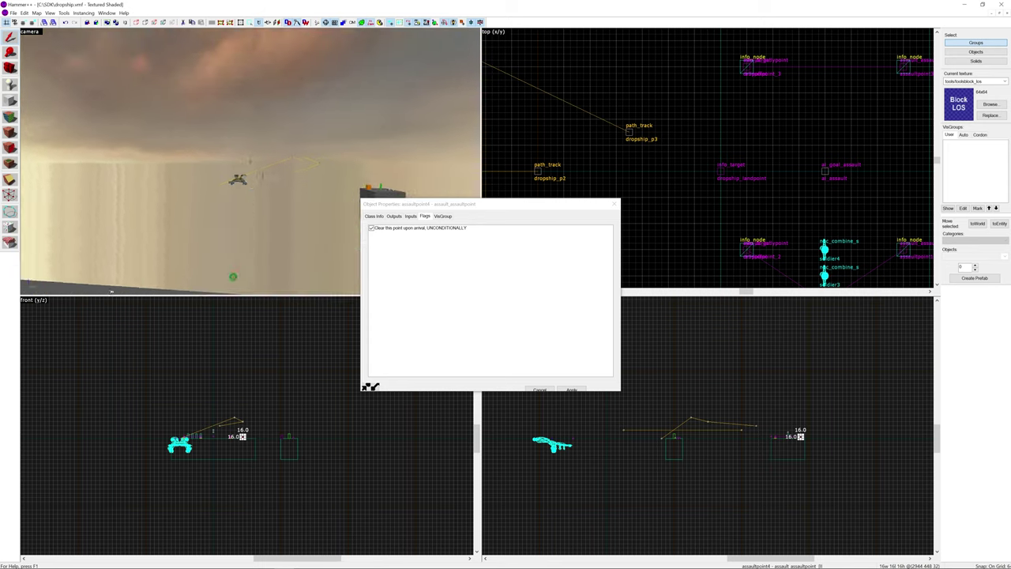
{"action": "key", "text": "z"}
{"action": "left_click", "coordinate": [204, 175]}
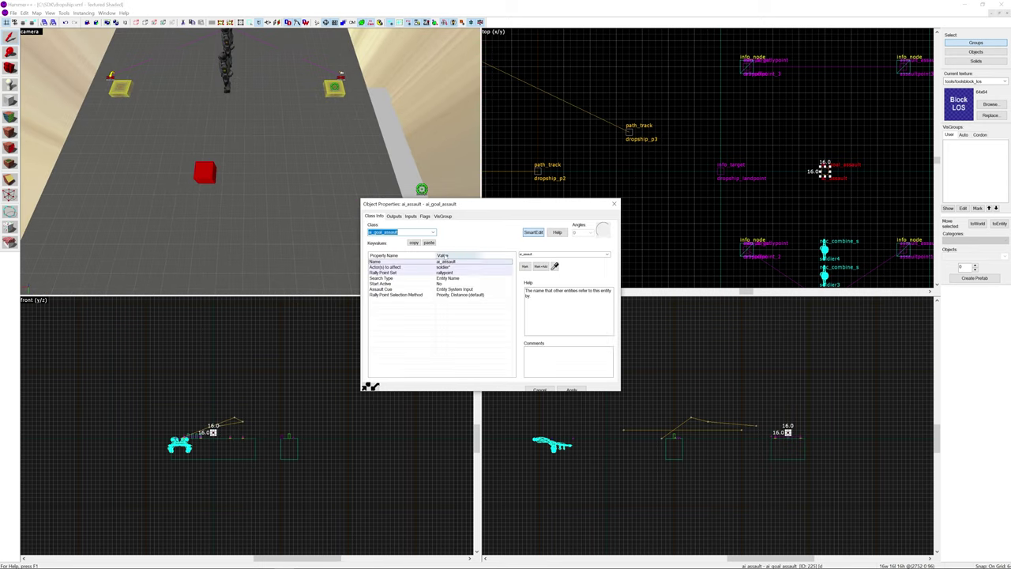
{"action": "key", "text": "z"}
{"action": "key", "text": "a"}
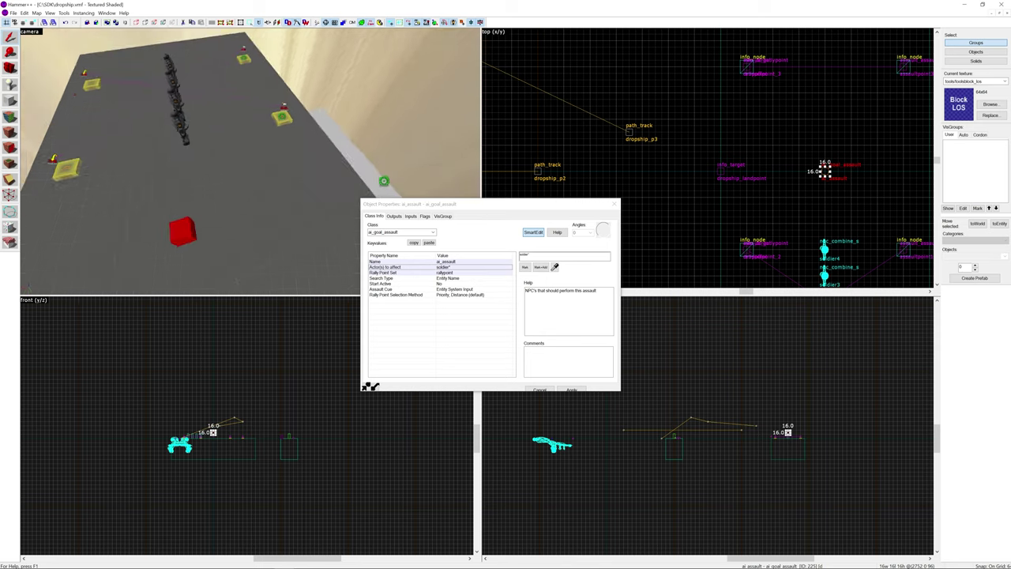
Select the Combine dropship and review its outputs
{"action": "key", "text": "d"}
{"action": "key", "text": "z"}
{"action": "key", "text": "z"}
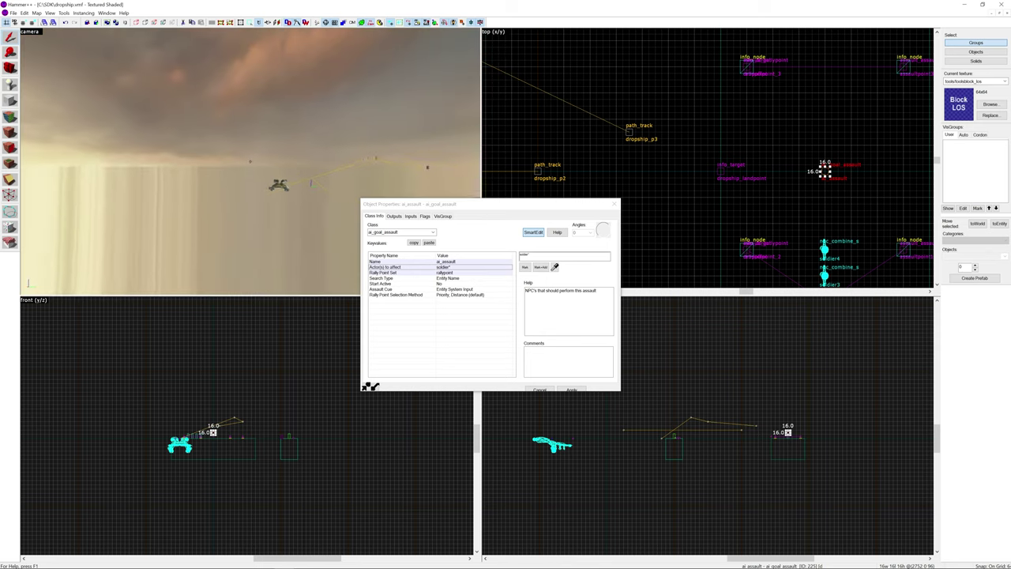
{"action": "left_click", "coordinate": [235, 172]}
{"action": "left_click", "coordinate": [394, 216]}
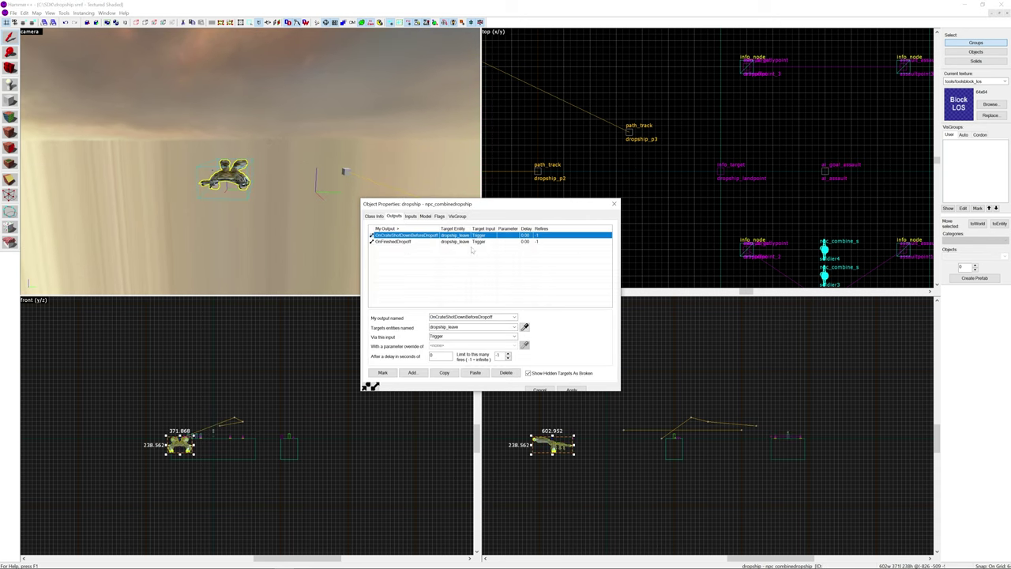
In the outputs of the dropship_p2 path track, switch the LandTakeCrate input to LandLeaveCrate and back to LandTakeCrate
{"action": "left_click", "coordinate": [232, 195]}
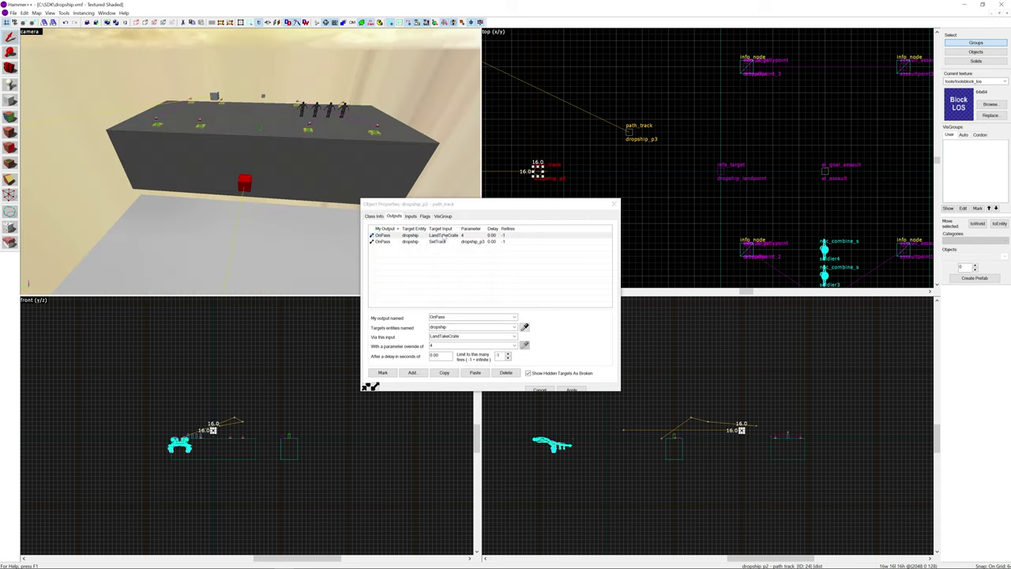
{"action": "left_click", "coordinate": [443, 234]}
{"action": "left_click", "coordinate": [473, 336]}
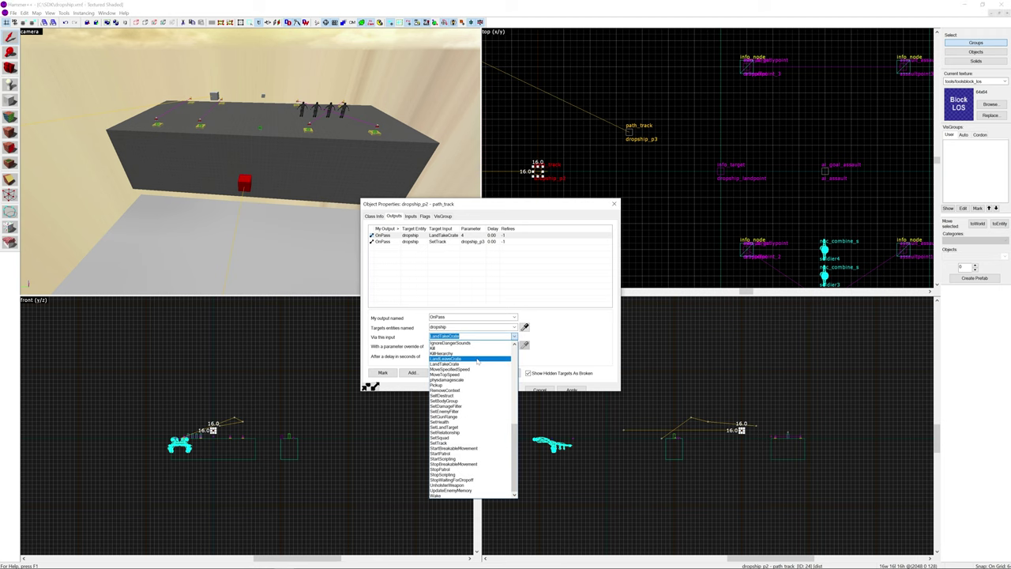
{"action": "left_click", "coordinate": [477, 360]}
{"action": "left_click", "coordinate": [513, 336]}
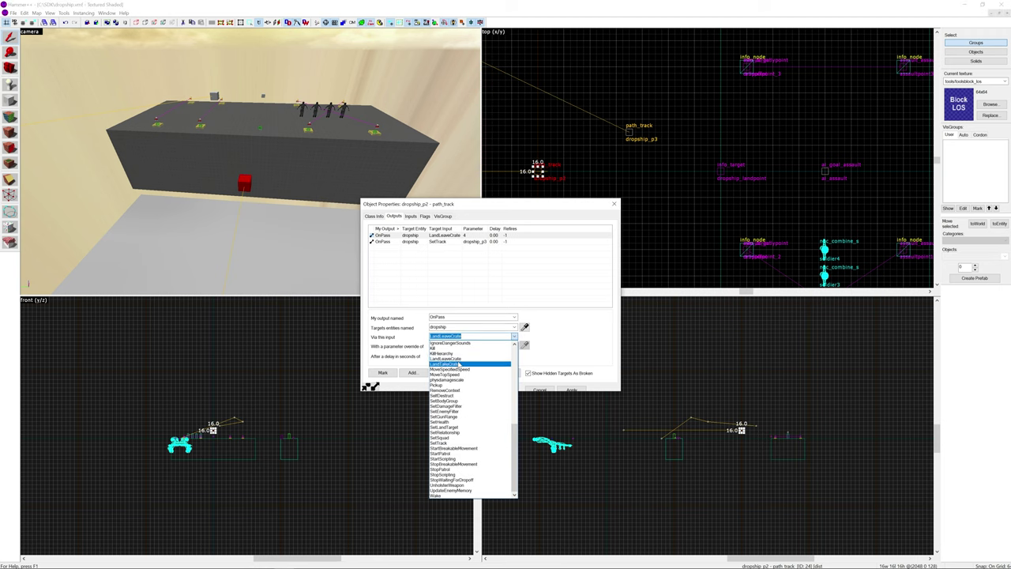
{"action": "left_click", "coordinate": [459, 365]}
Examine the soldiers on the landing platform and the small platform in the 3D view, and clear the selection
{"action": "key", "text": "z"}
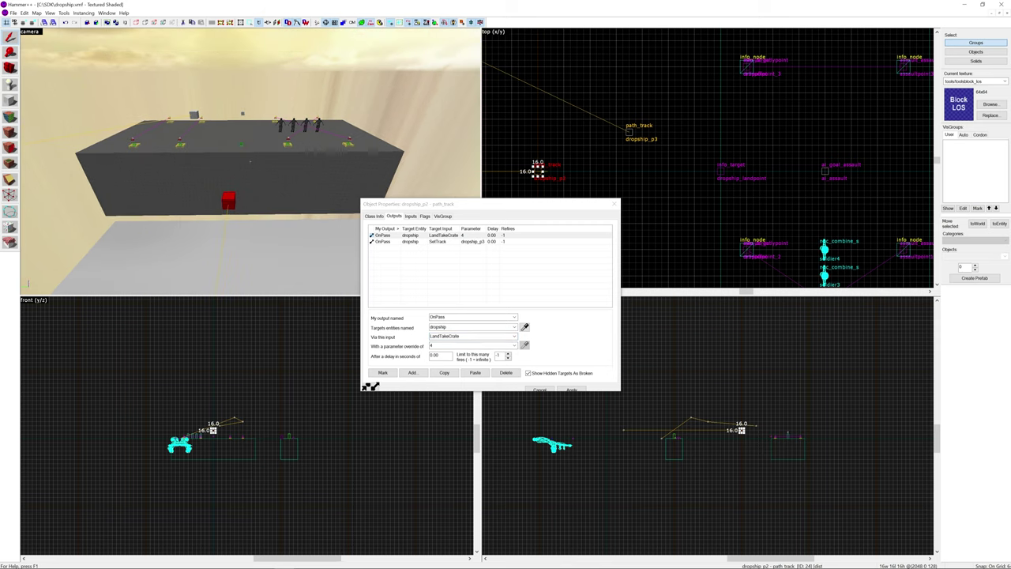
{"action": "key", "text": "w"}
{"action": "key", "text": "z"}
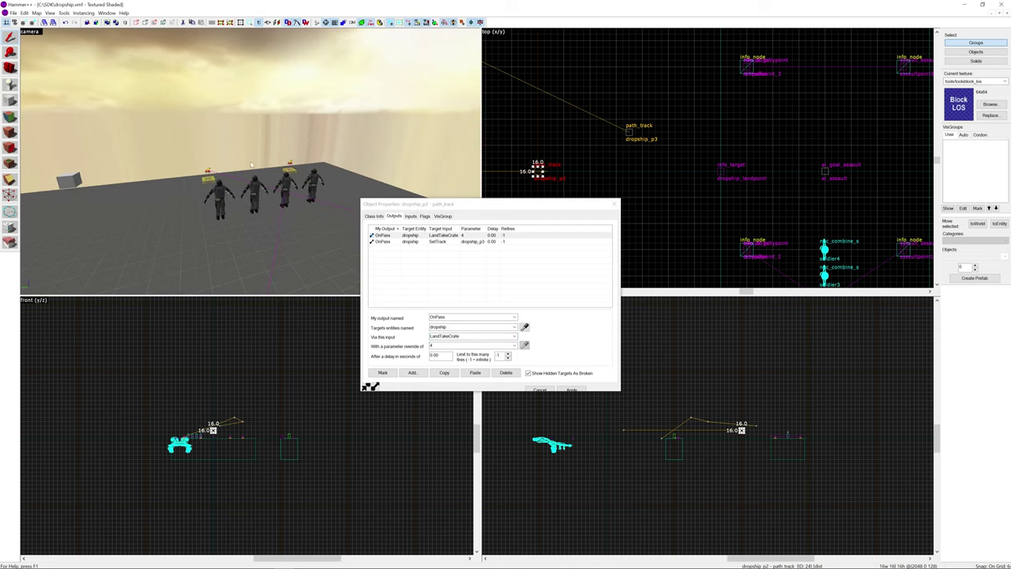
{"action": "key", "text": "z"}
{"action": "key", "text": "s"}
{"action": "key", "text": "w"}
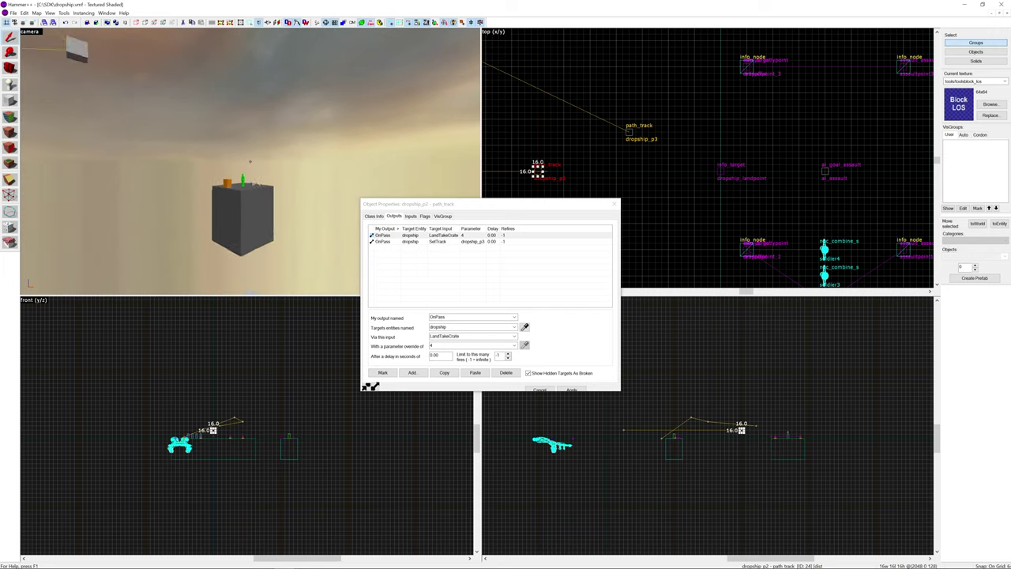
{"action": "key", "text": "s"}
{"action": "key", "text": "z"}
{"action": "left_click", "coordinate": [227, 216]}
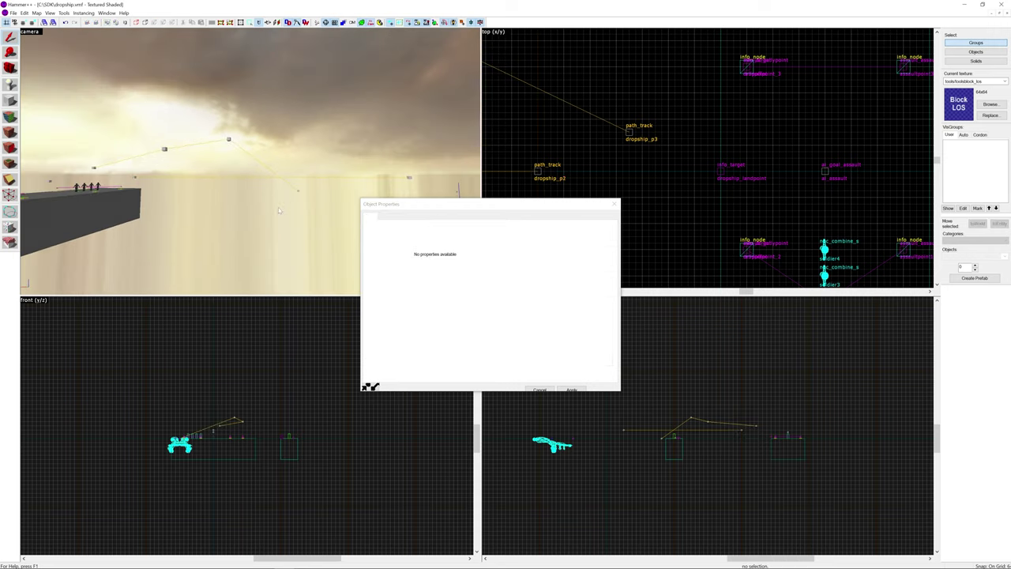
Examine the dropship, its path tracks and their course to and from the landing platform in the 3D view
{"action": "key", "text": "z"}
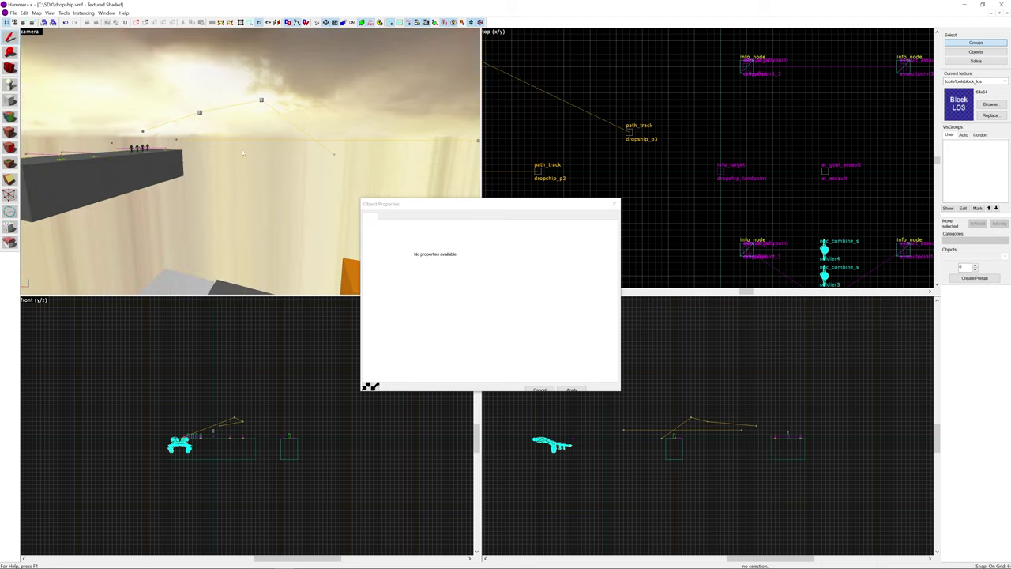
{"action": "key", "text": "z"}
{"action": "key", "text": "w"}
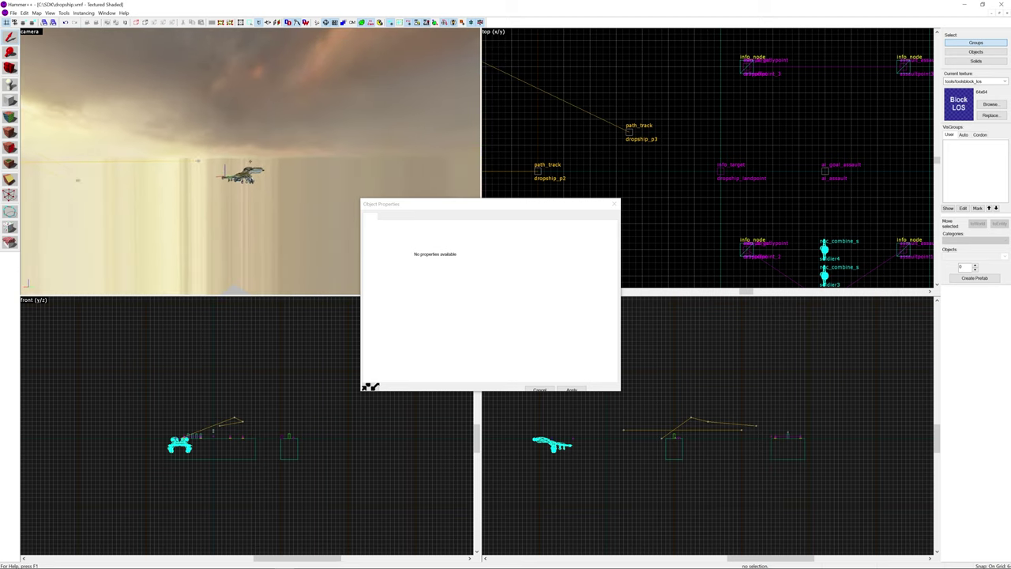
{"action": "key", "text": "w"}
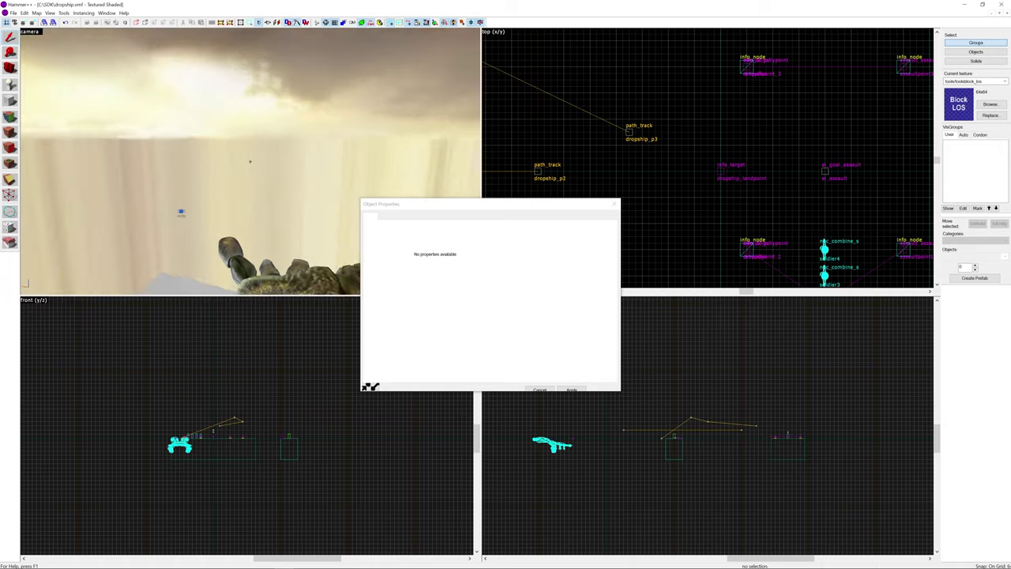
{"action": "key", "text": "w"}
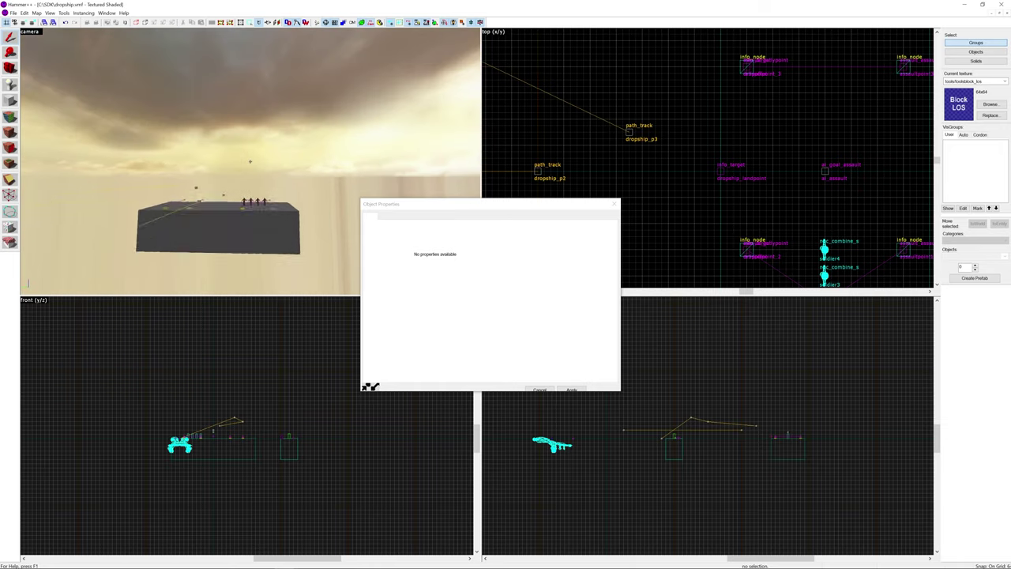
{"action": "key", "text": "w"}
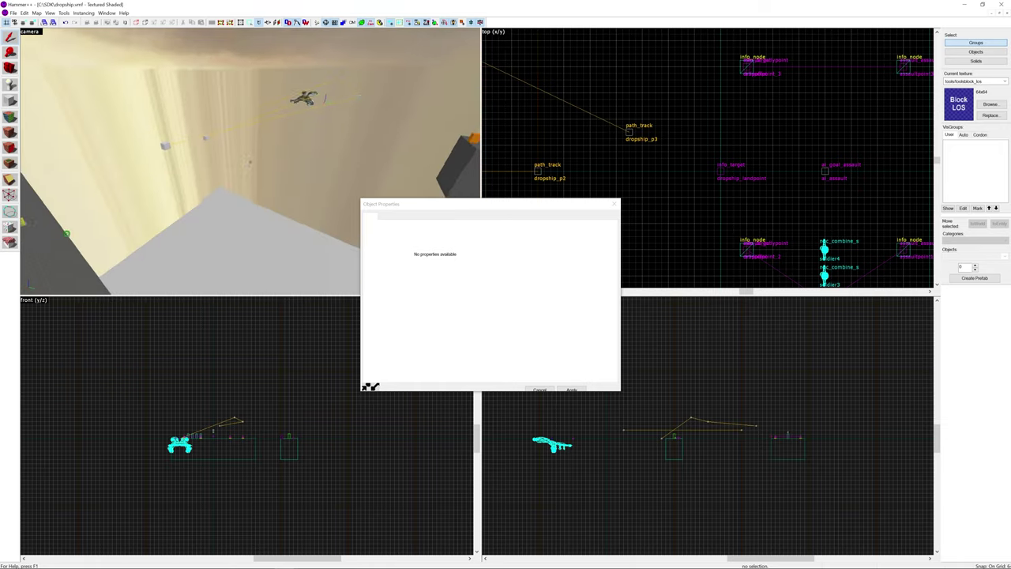
{"action": "key", "text": "w"}
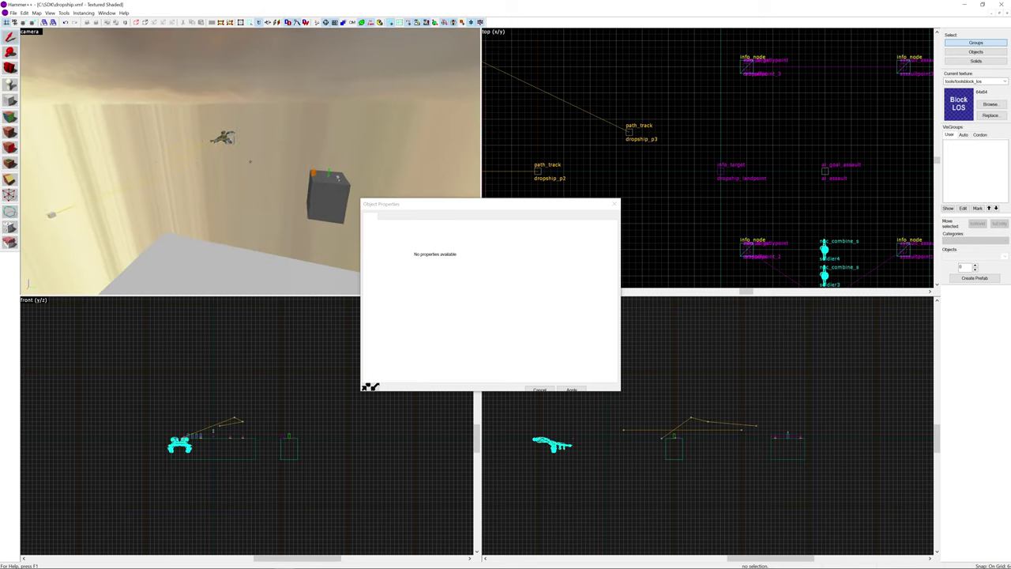
{"action": "left_click_drag", "start_coordinate": [250, 161], "coordinate": [282, 169]}
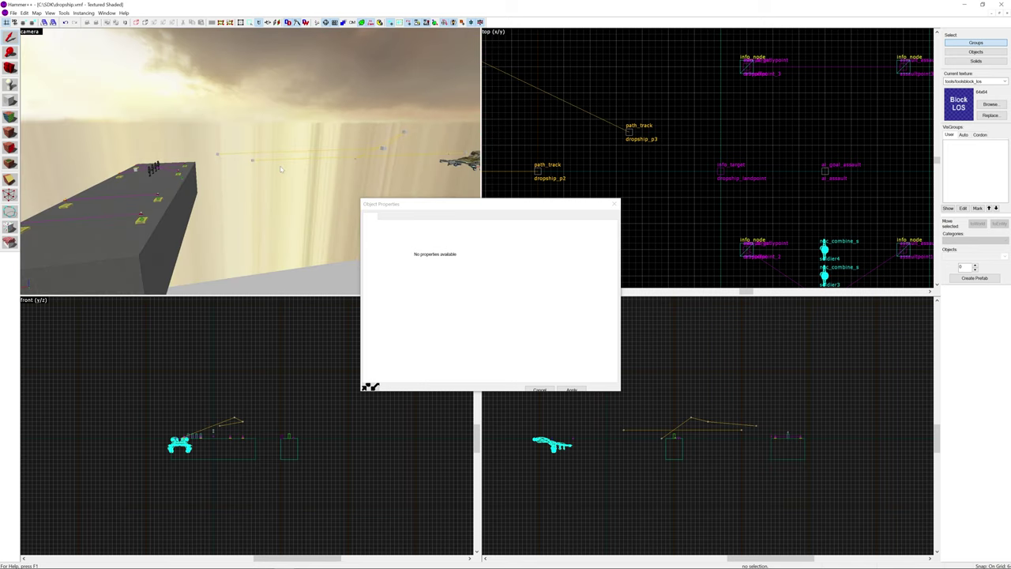